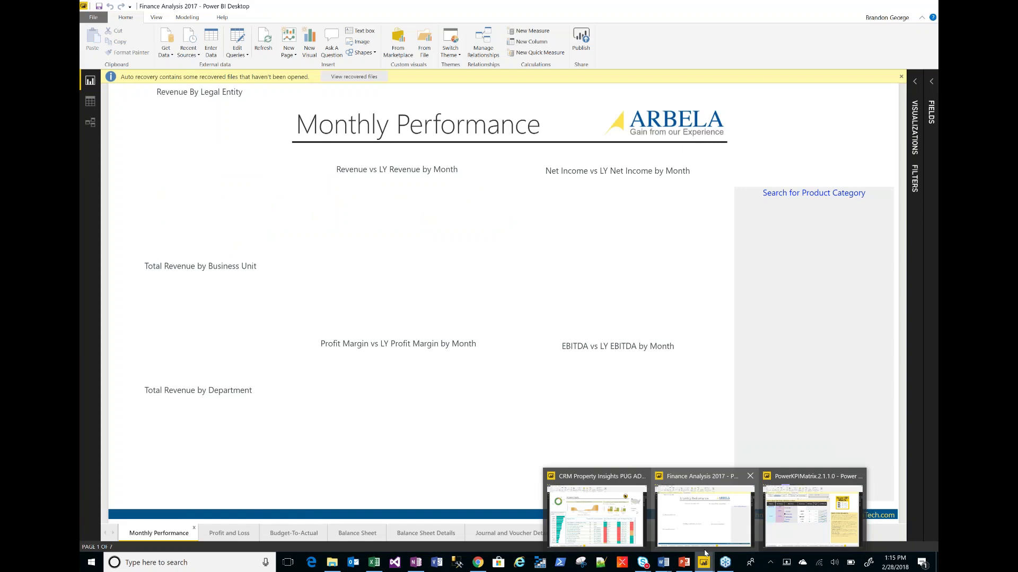
# - Dismiss the auto-recovery notice and open Power BI Desktop's Options dialog from the File menu
pyautogui.click(600, 500)
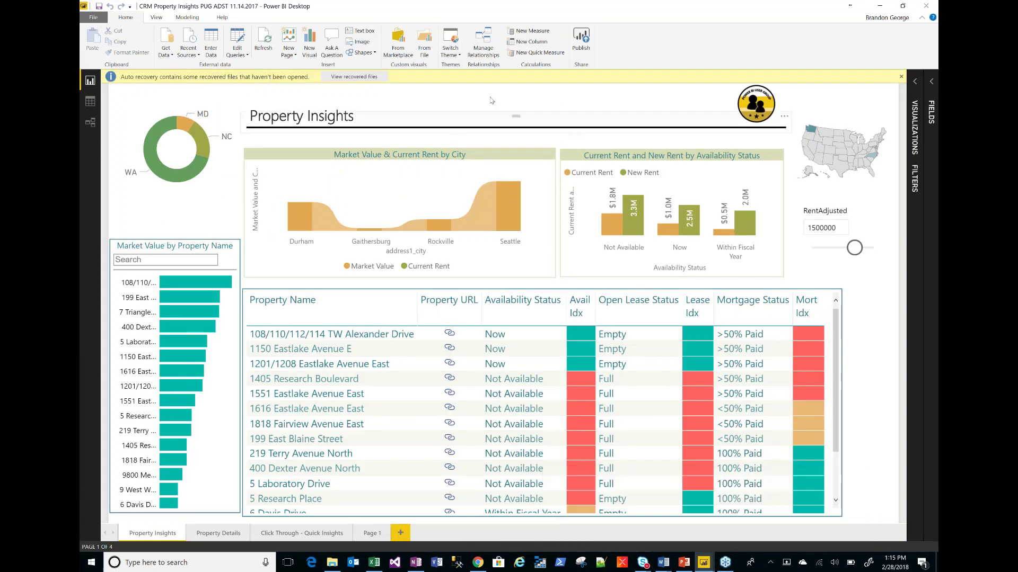
pyautogui.click(902, 78)
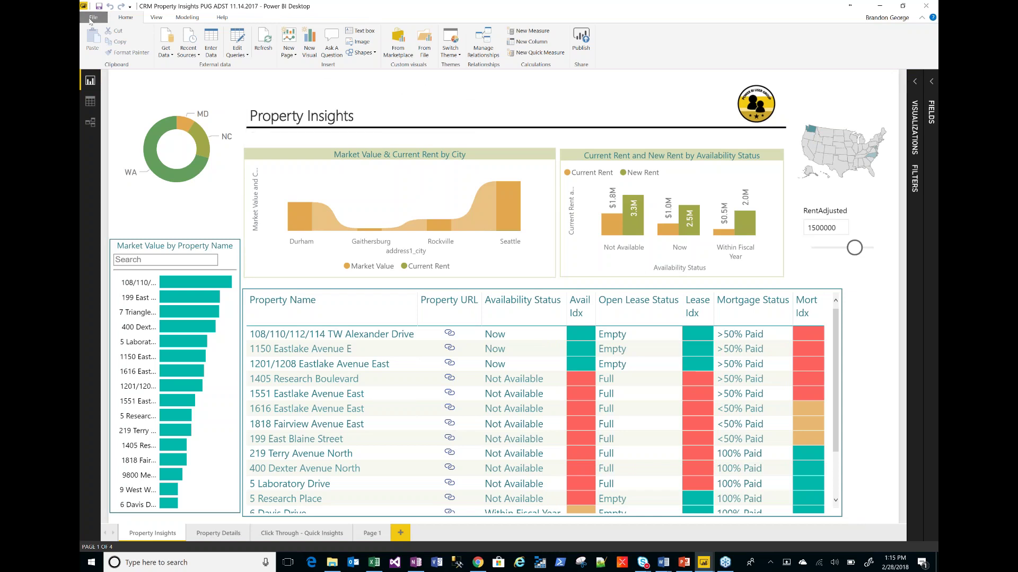
pyautogui.click(93, 18)
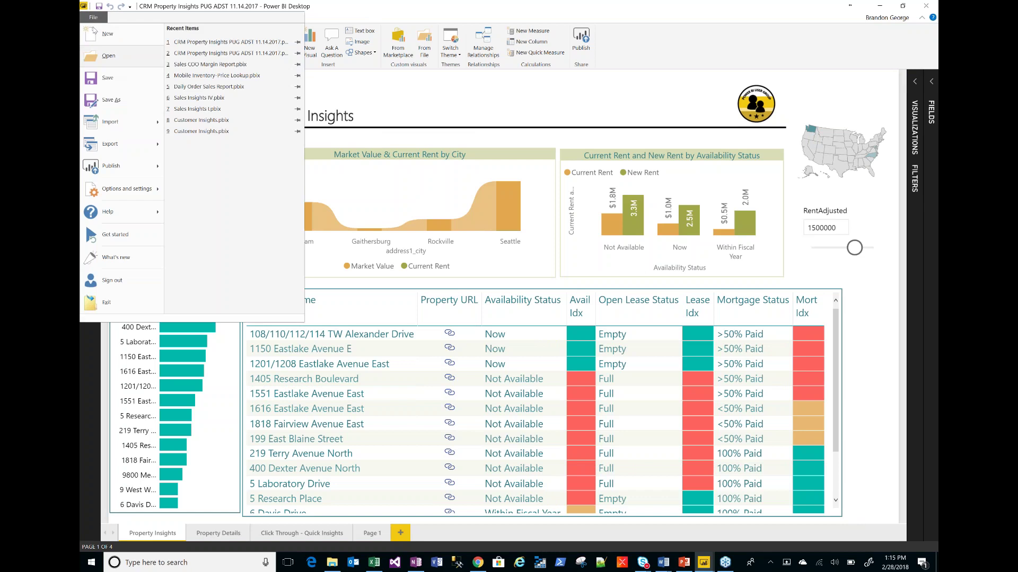
pyautogui.moveTo(127, 189)
pyautogui.click(220, 68)
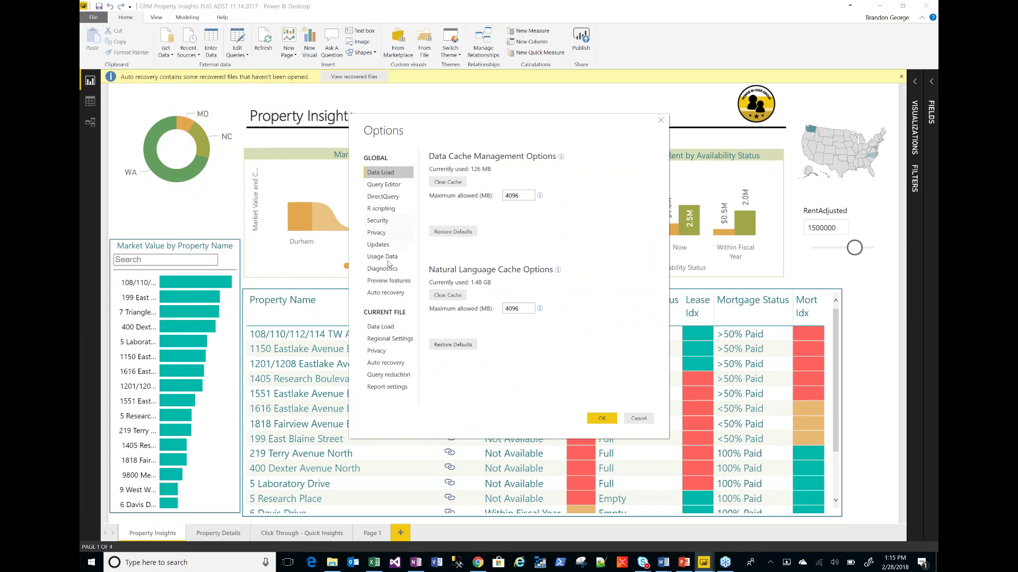
# - Confirm the Bookmarks preview feature is enabled and close Options with OK
pyautogui.click(389, 280)
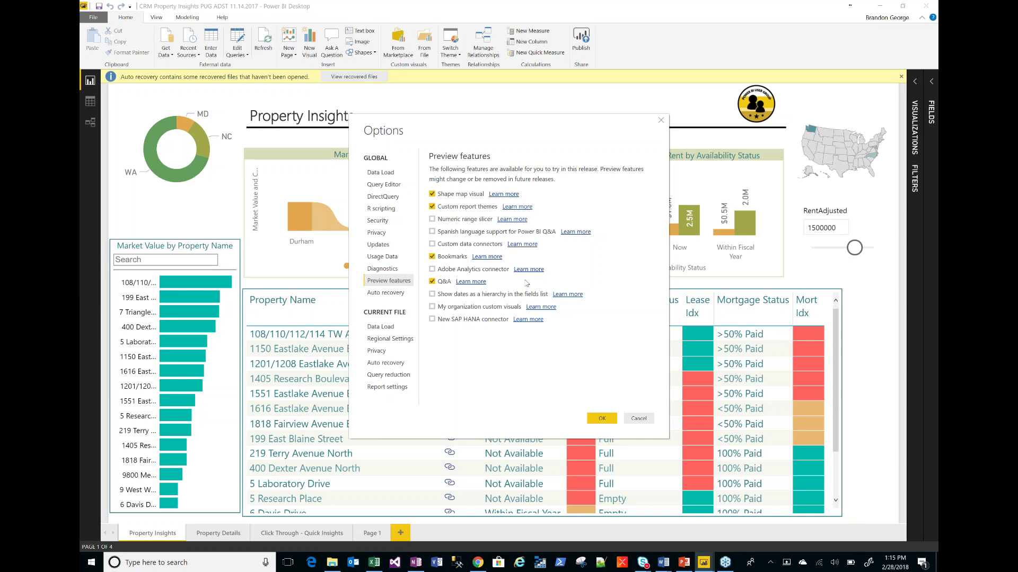
pyautogui.click(599, 419)
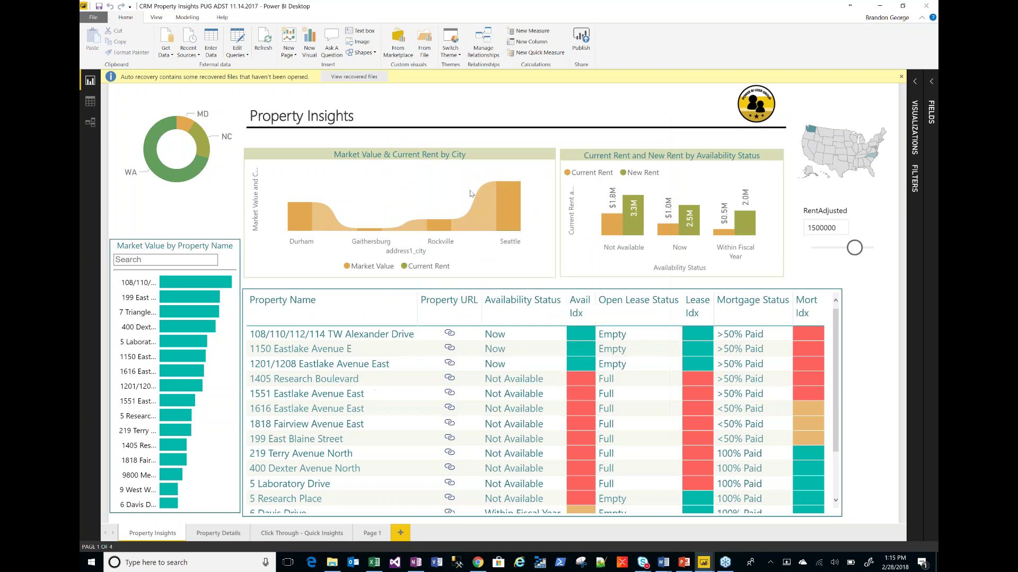
# - Start publishing the report to Power BI, hide the SQLDUMPER console, and return to PowerPoint
pyautogui.click(900, 76)
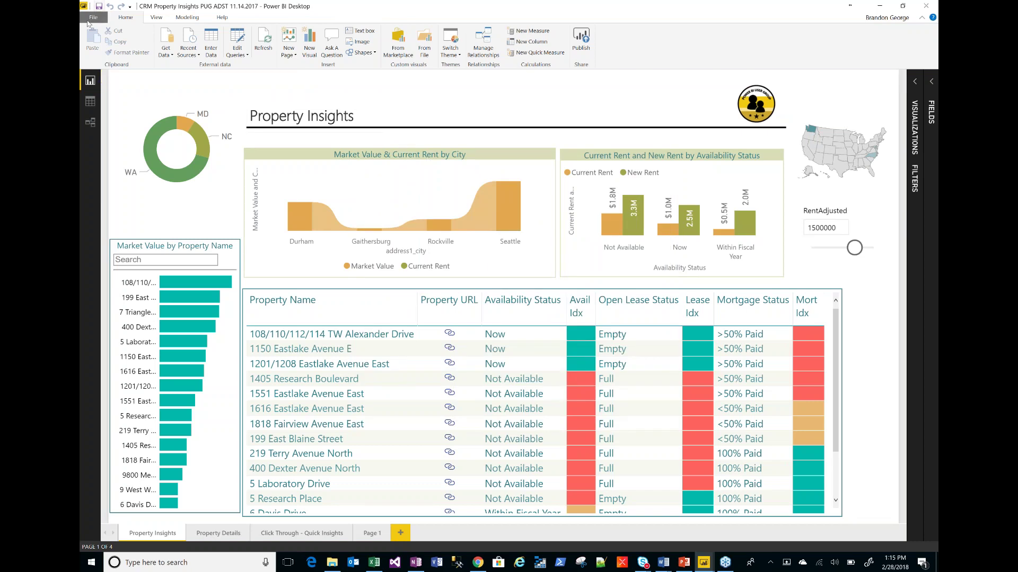
pyautogui.click(94, 19)
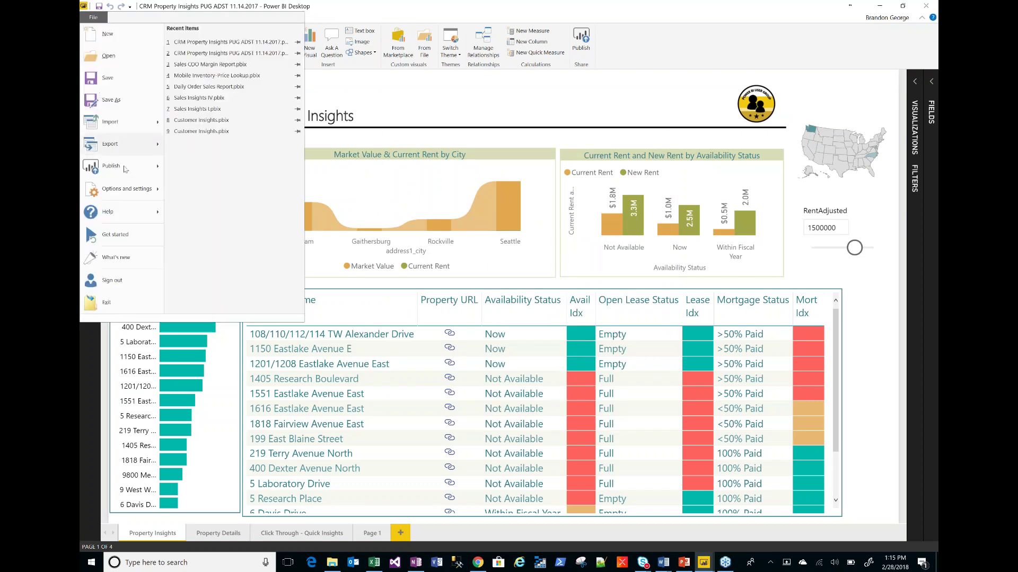
pyautogui.moveTo(121, 166)
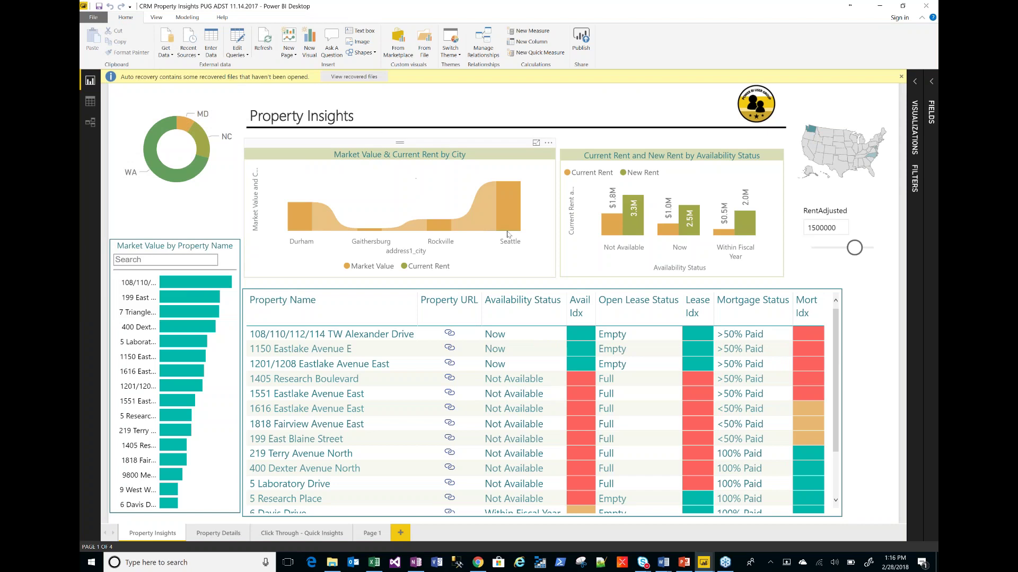
pyautogui.click(901, 76)
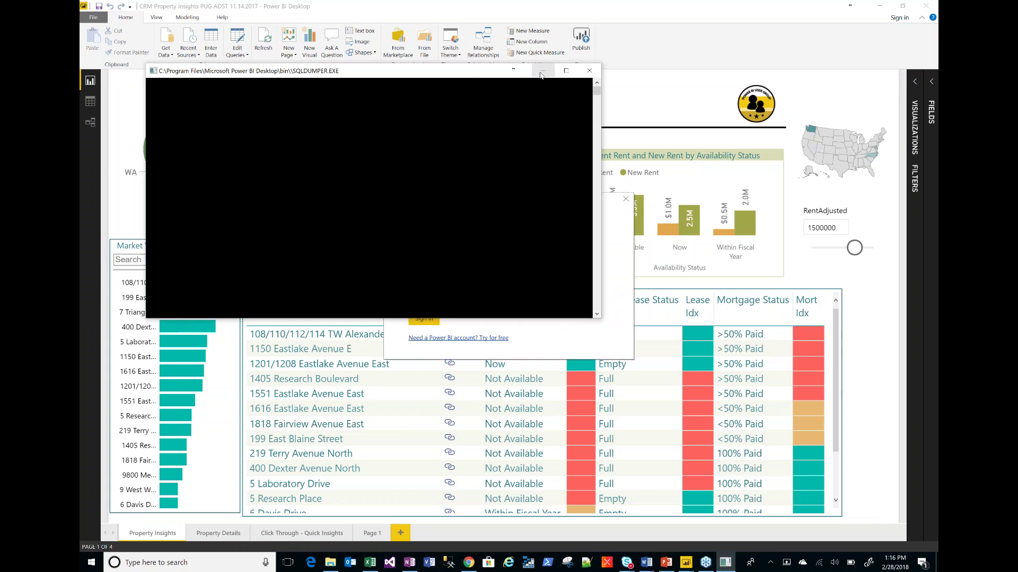
pyautogui.click(541, 76)
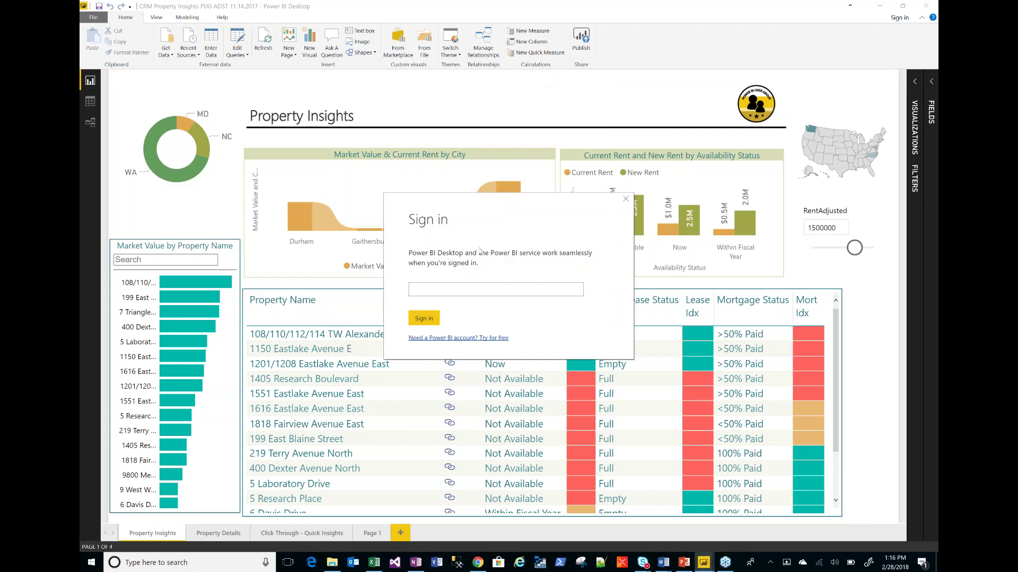
pyautogui.hotkey('alt', 'Tab')
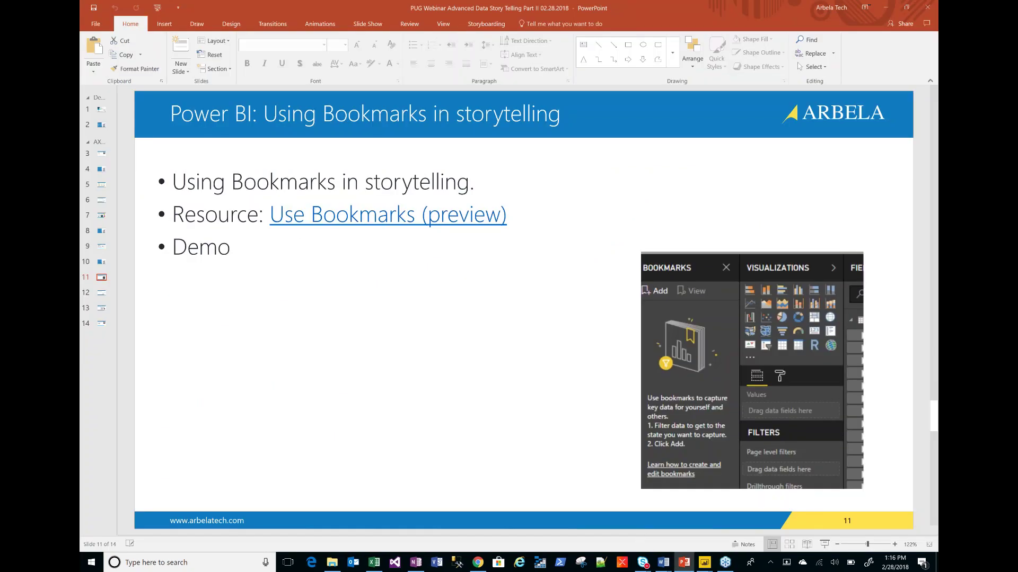
# - Clear the Finance Analysis auto-recovery prompt and open the Part II folder in File Explorer
pyautogui.moveTo(710, 568)
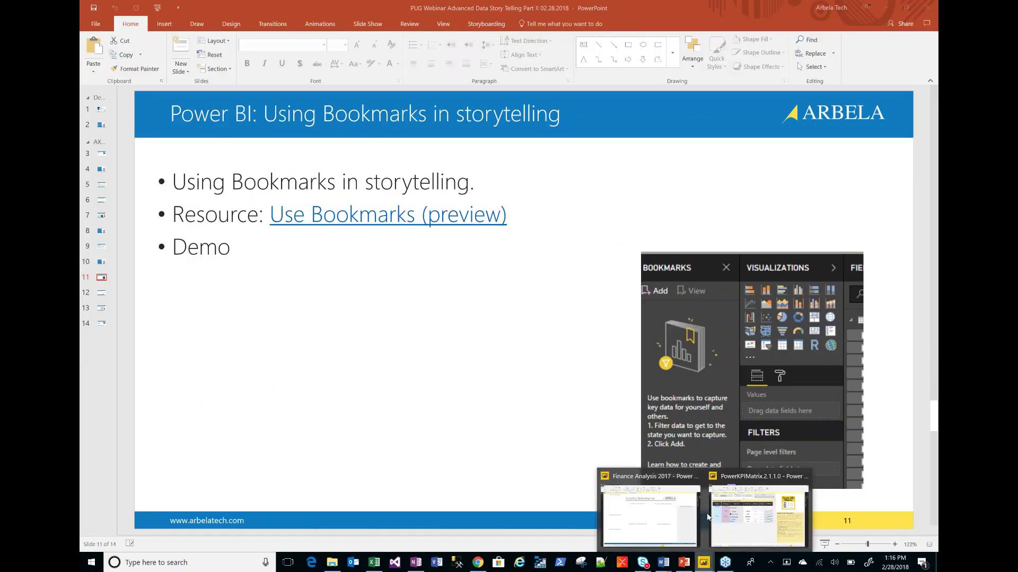
pyautogui.moveTo(707, 485)
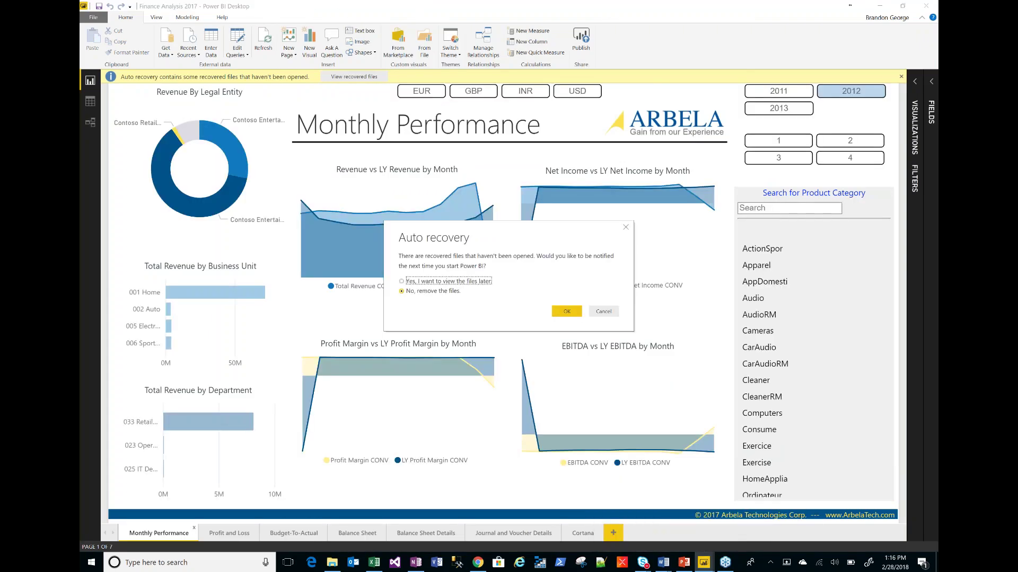
pyautogui.click(567, 311)
pyautogui.hotkey('alt', 'Tab')
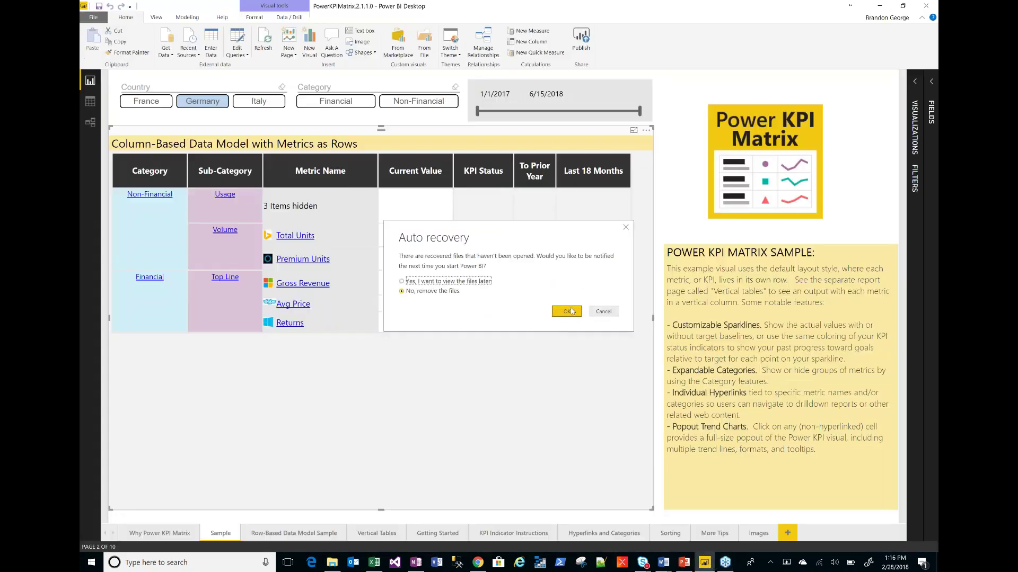
pyautogui.click(566, 311)
pyautogui.hotkey('alt', 'Tab')
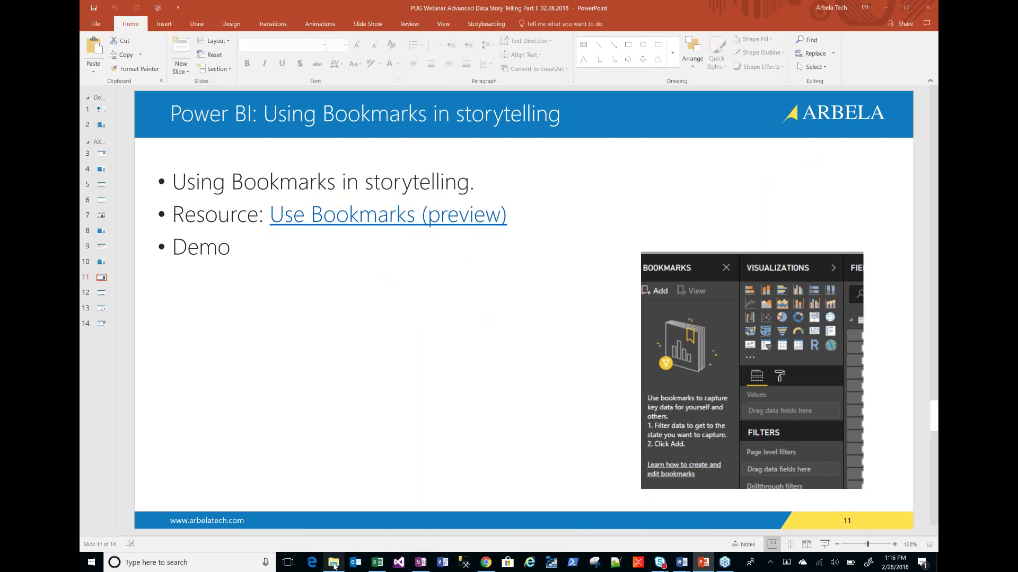
pyautogui.click(333, 564)
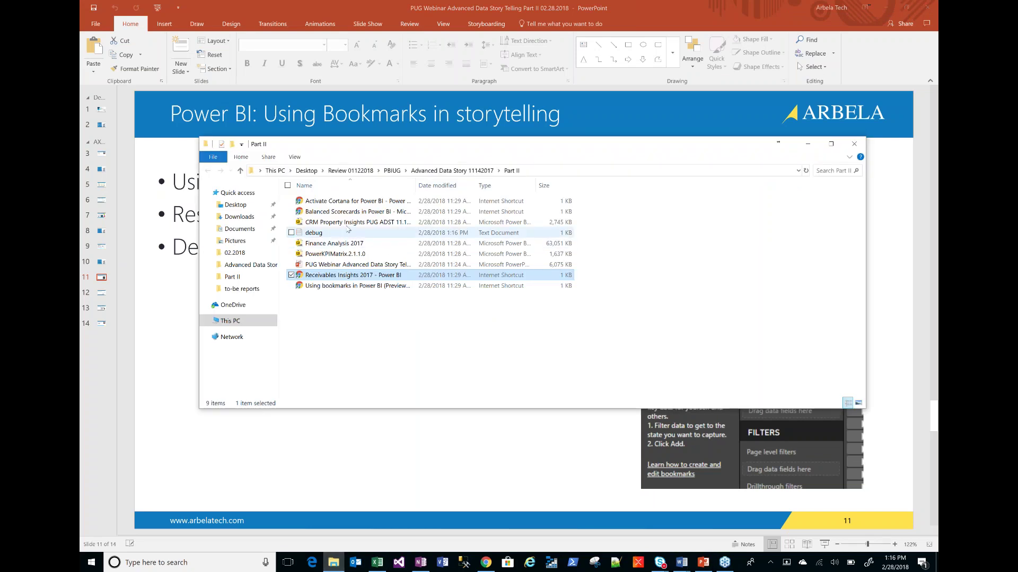
# - Open the CRM Property Insights PUG ADST file and minimize Explorer while it loads
pyautogui.click(350, 222)
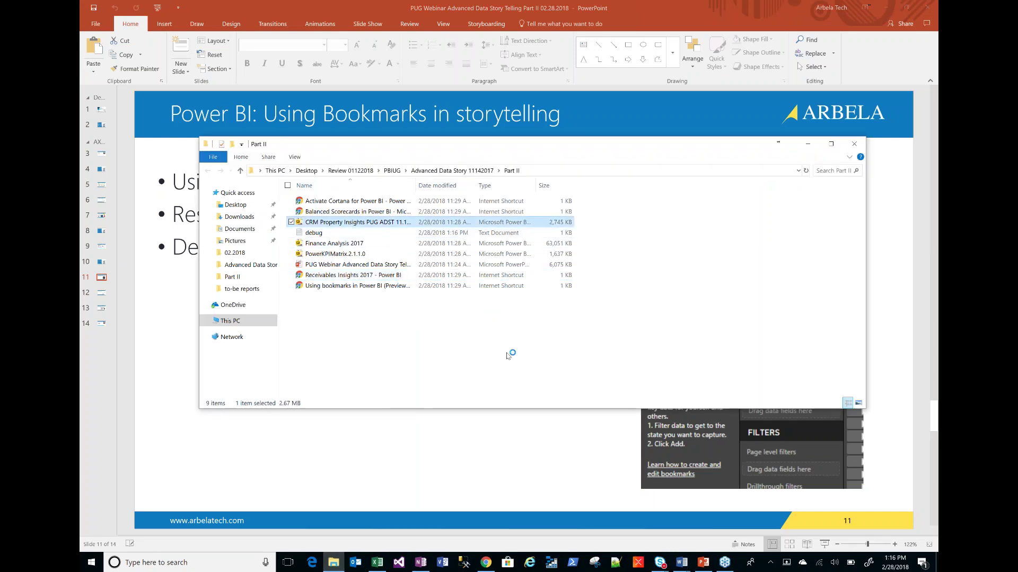
pyautogui.click(815, 147)
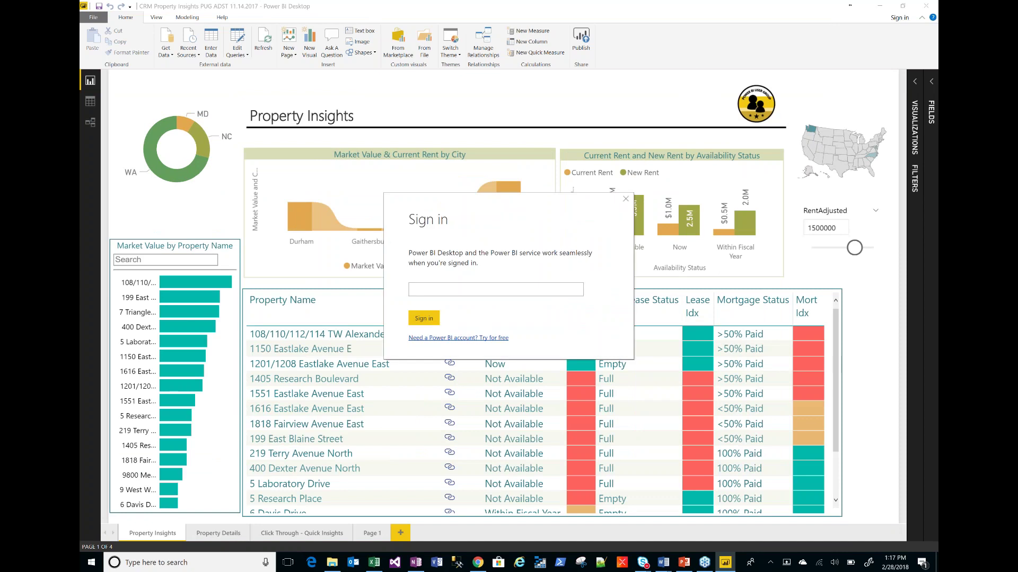
# - Sign in to Power BI with the account e-mail and start Publish to Power BI
pyautogui.click(424, 319)
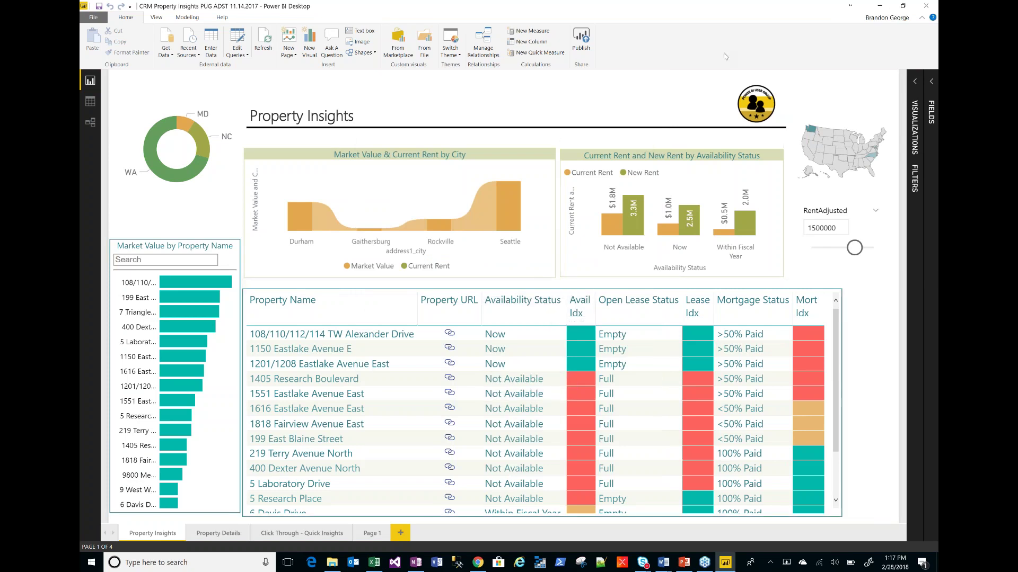
pyautogui.click(93, 17)
pyautogui.moveTo(114, 166)
pyautogui.click(229, 51)
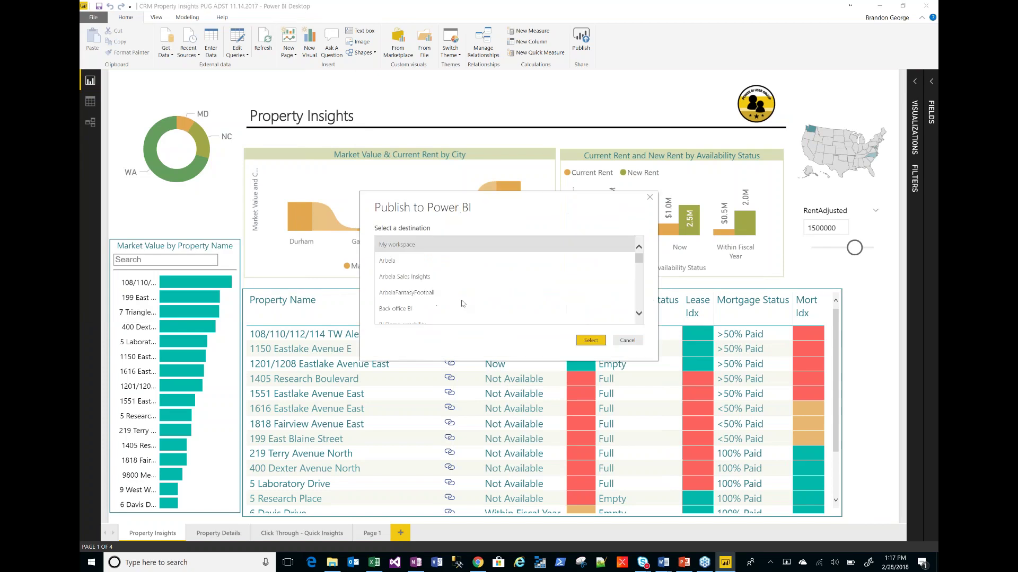
# - Select the Power BI Demo workspace as the publish destination and confirm
pyautogui.scroll(-6, 641, 273)
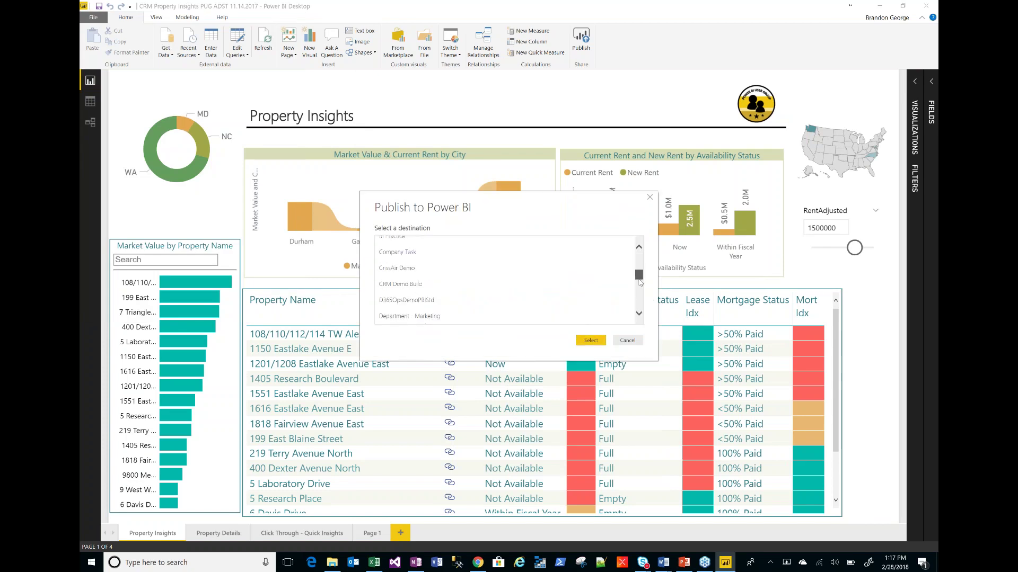
pyautogui.scroll(-3, 638, 301)
pyautogui.click(628, 275)
pyautogui.scroll(-1, 628, 275)
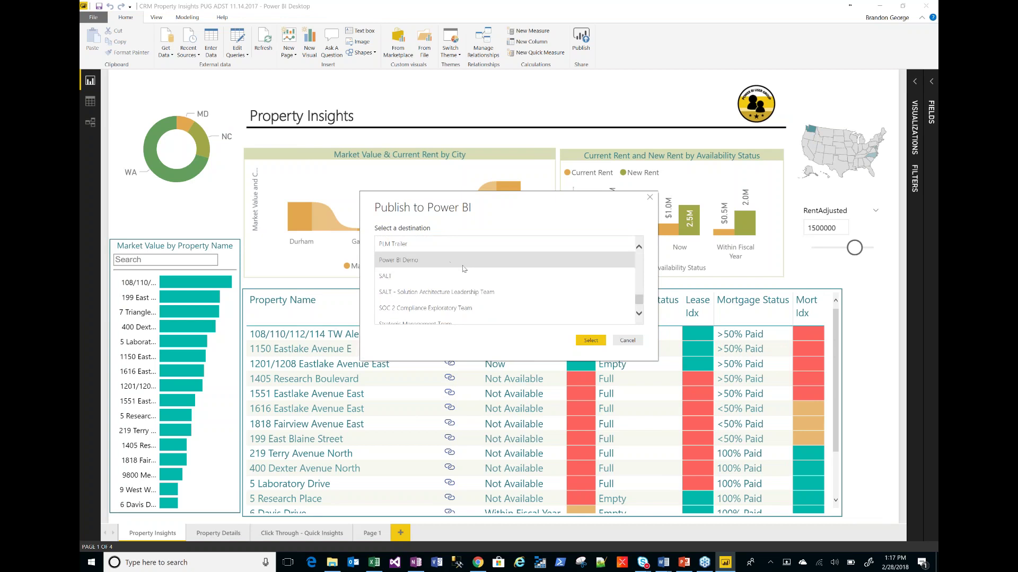
pyautogui.click(594, 343)
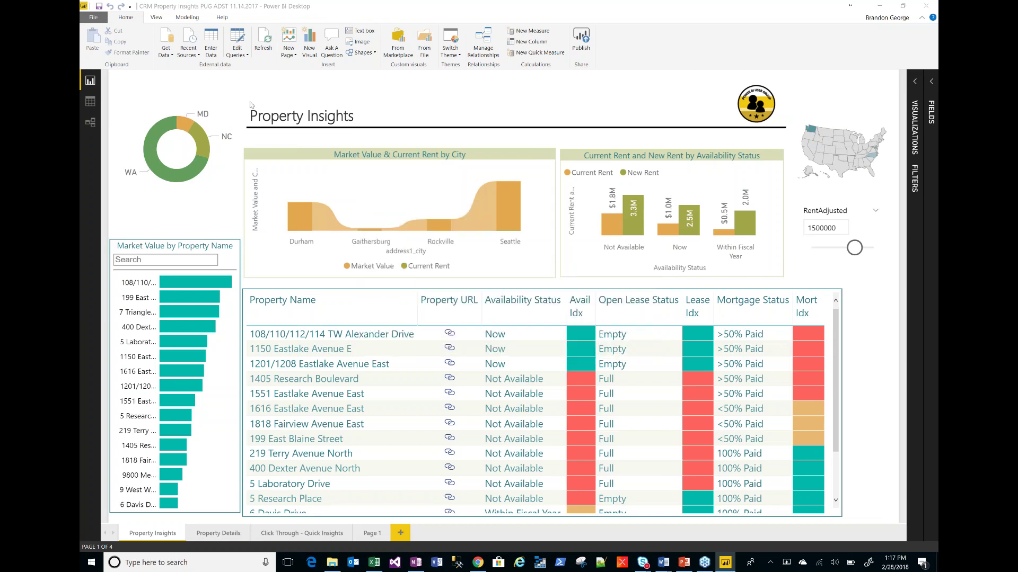
# - Replace the existing published dataset, then go to PowerPoint slide 5 on bookmarks
pyautogui.click(557, 304)
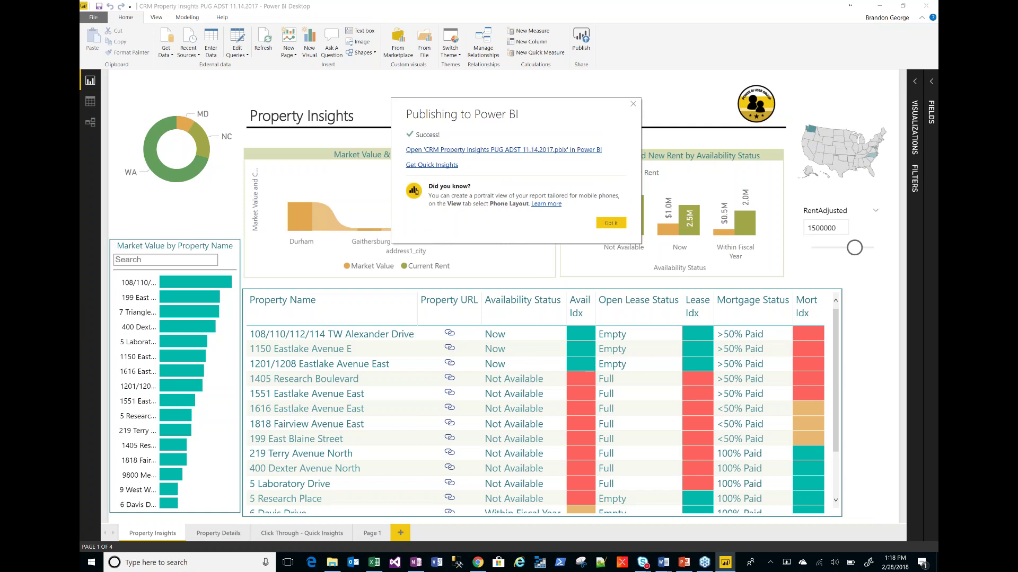
pyautogui.press('Escape')
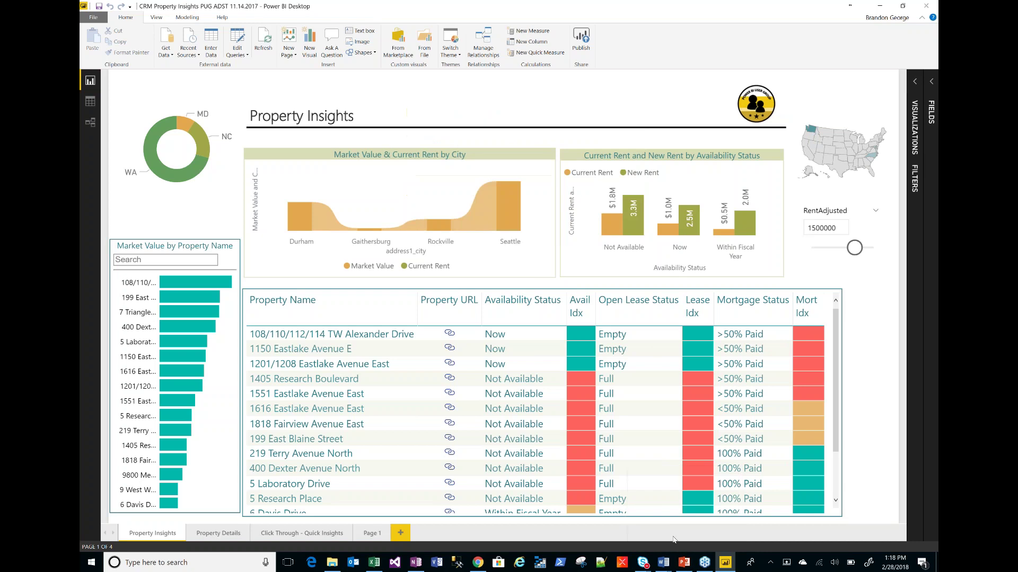
pyautogui.click(684, 563)
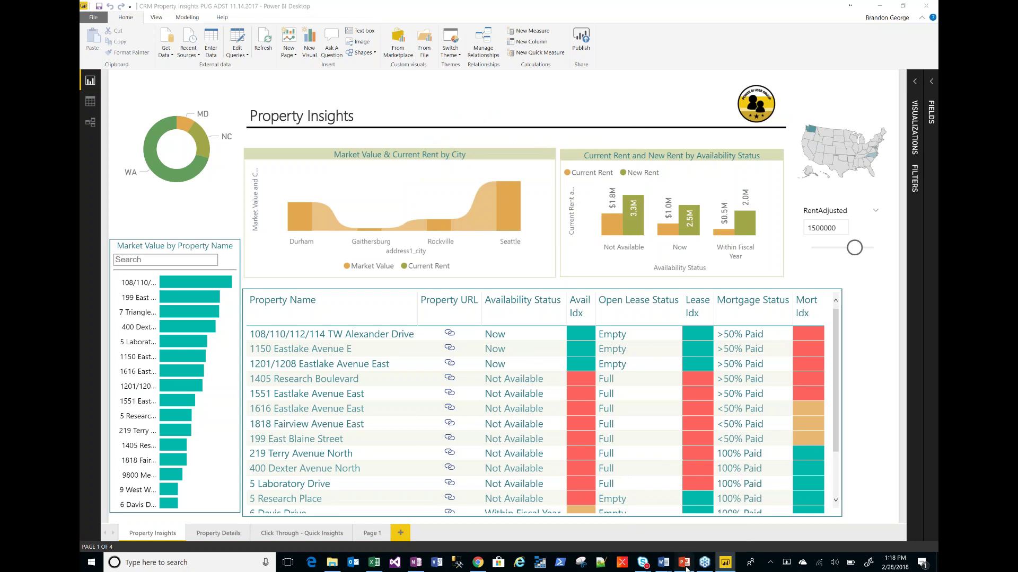
pyautogui.click(101, 185)
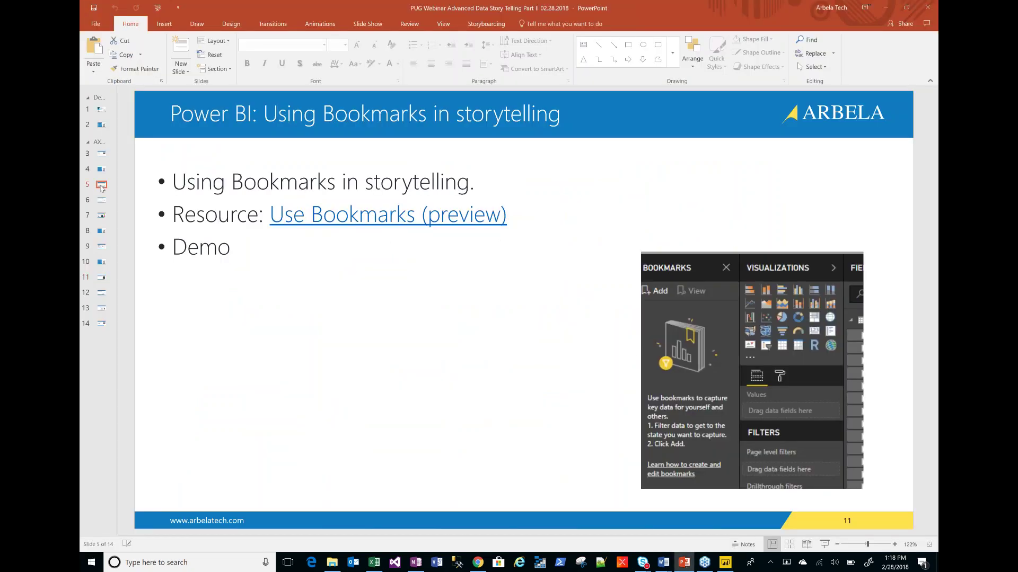
# - Move to slide 6 on visual story design, then minimize PowerPoint and Power BI Desktop to reach the browser
pyautogui.click(104, 204)
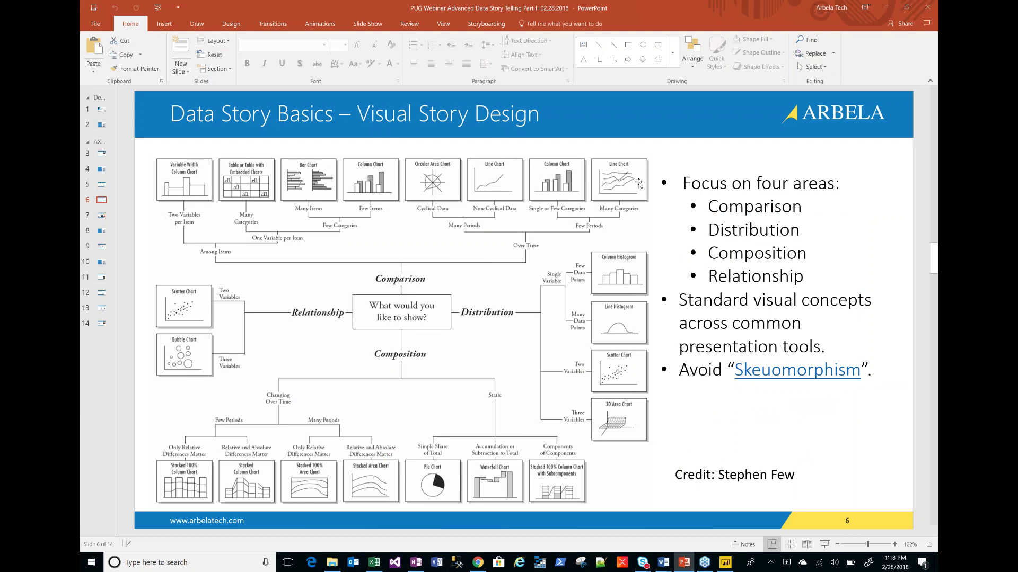
pyautogui.click(892, 14)
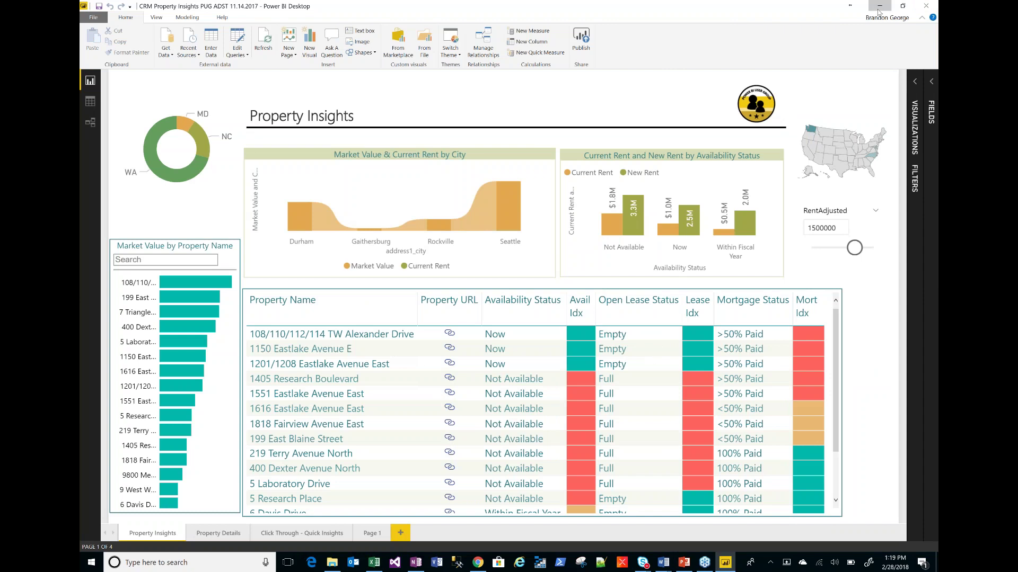
pyautogui.click(878, 6)
pyautogui.hotkey('alt', 'Tab')
# - Maximize Chrome, open the Power BI Demo workspace, and widen the navigation pane to read names
pyautogui.click(792, 82)
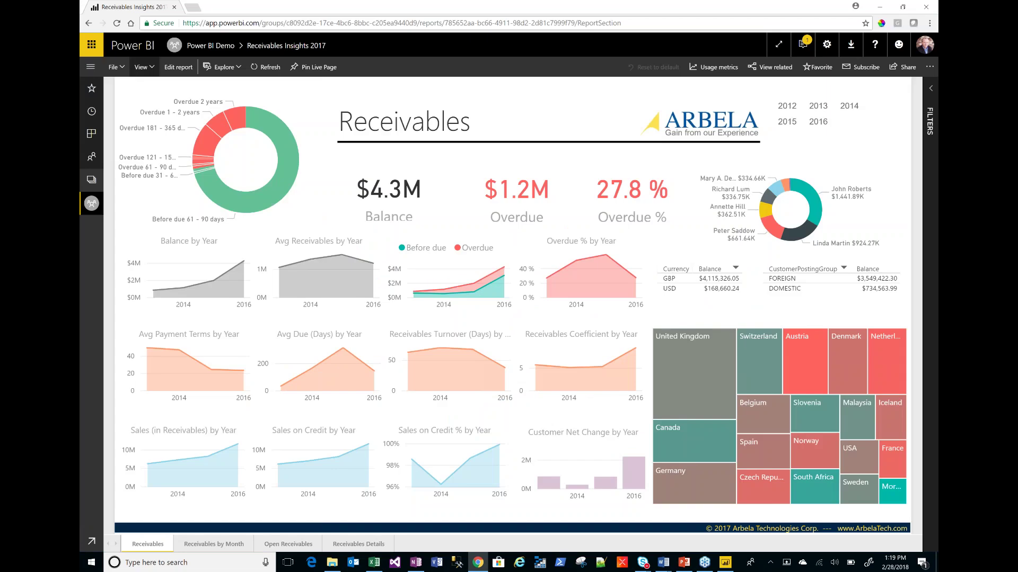
pyautogui.click(91, 179)
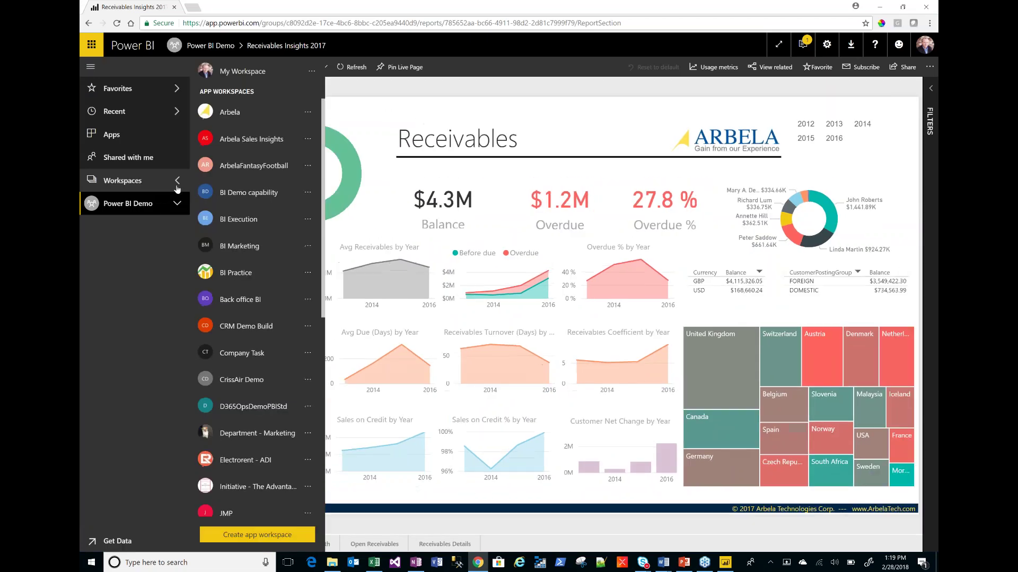
pyautogui.click(177, 181)
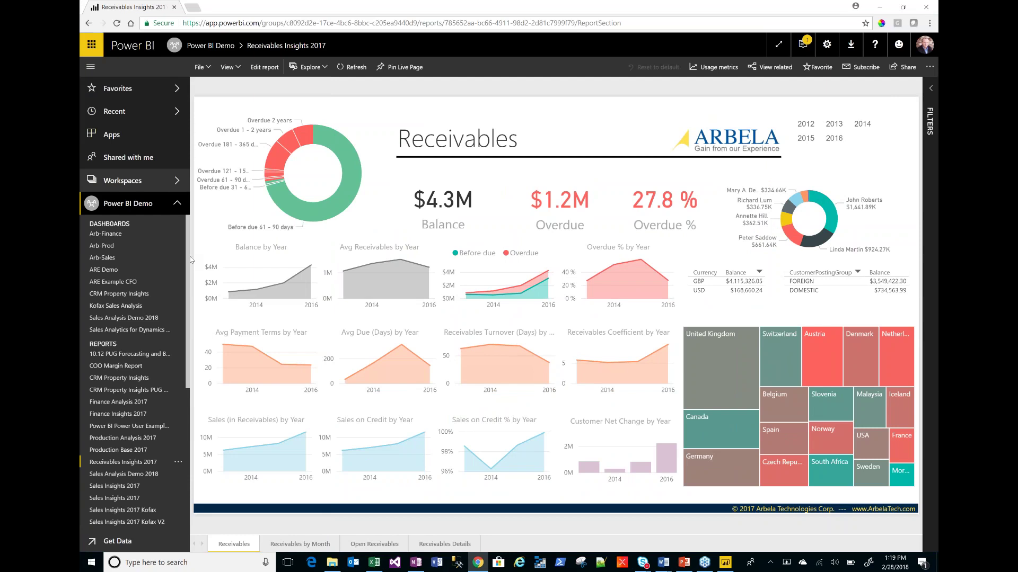
pyautogui.moveTo(189, 256); pyautogui.dragTo(233, 260)
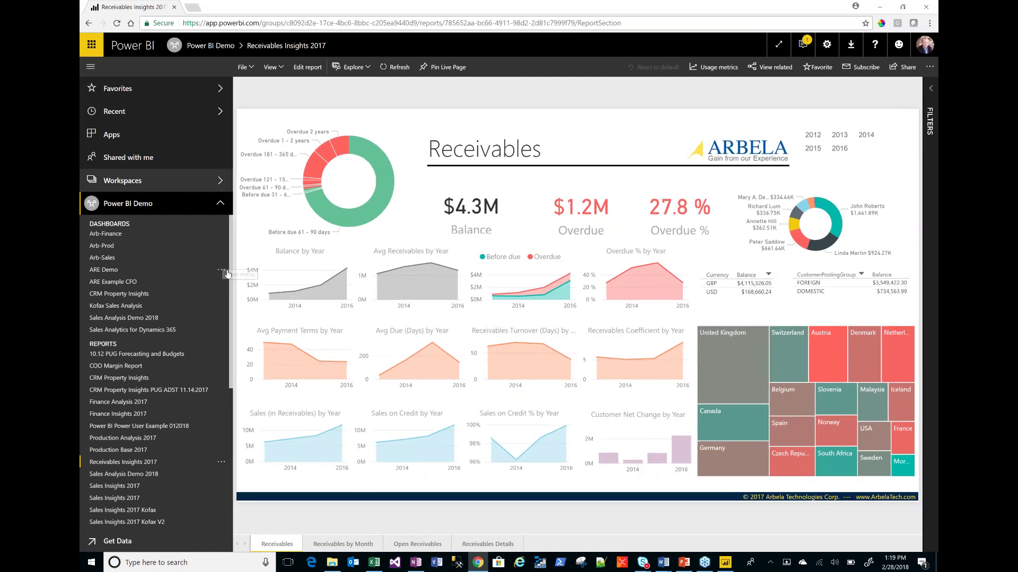
pyautogui.moveTo(230, 378); pyautogui.dragTo(242, 378)
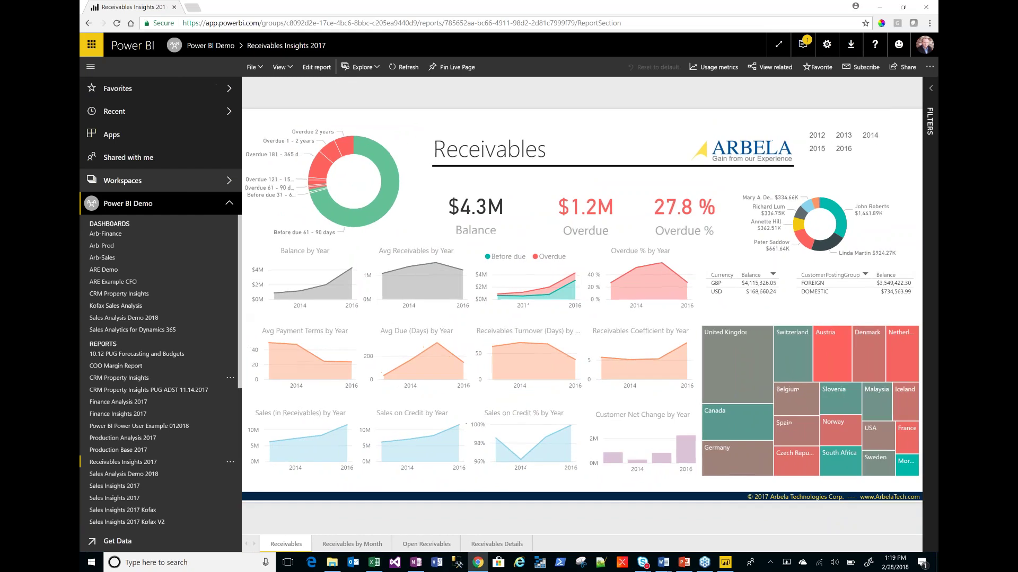
# - Open CRM Property Insights PUG ADST 11.14.2017 and switch from Page 1 to the Property Insights page
pyautogui.click(153, 390)
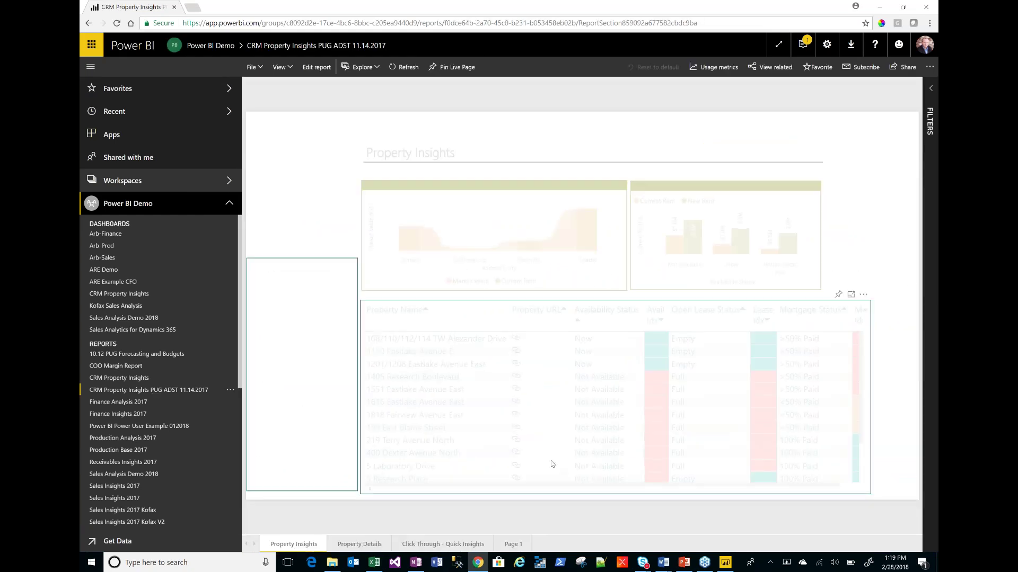
pyautogui.click(513, 544)
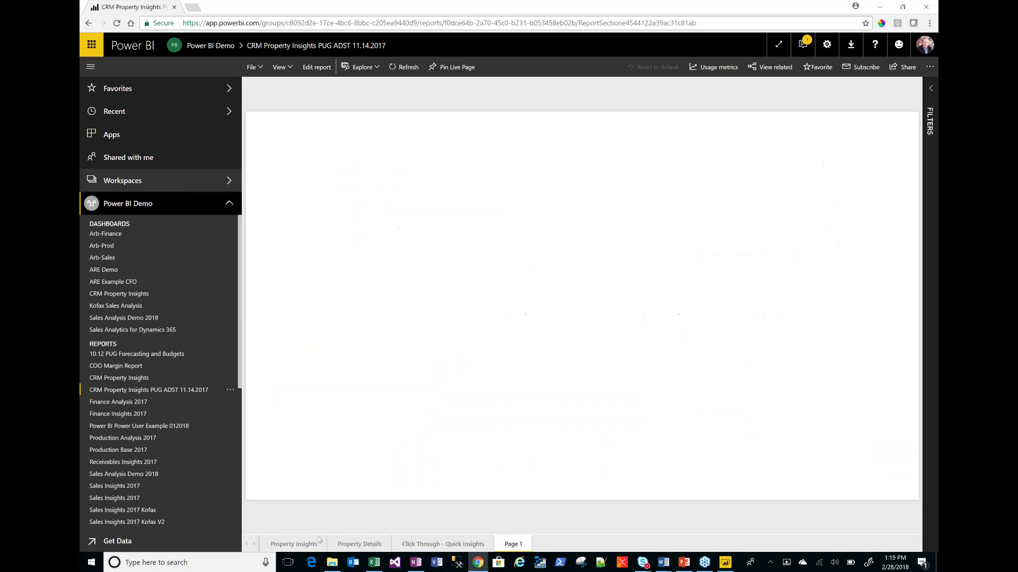
pyautogui.click(307, 545)
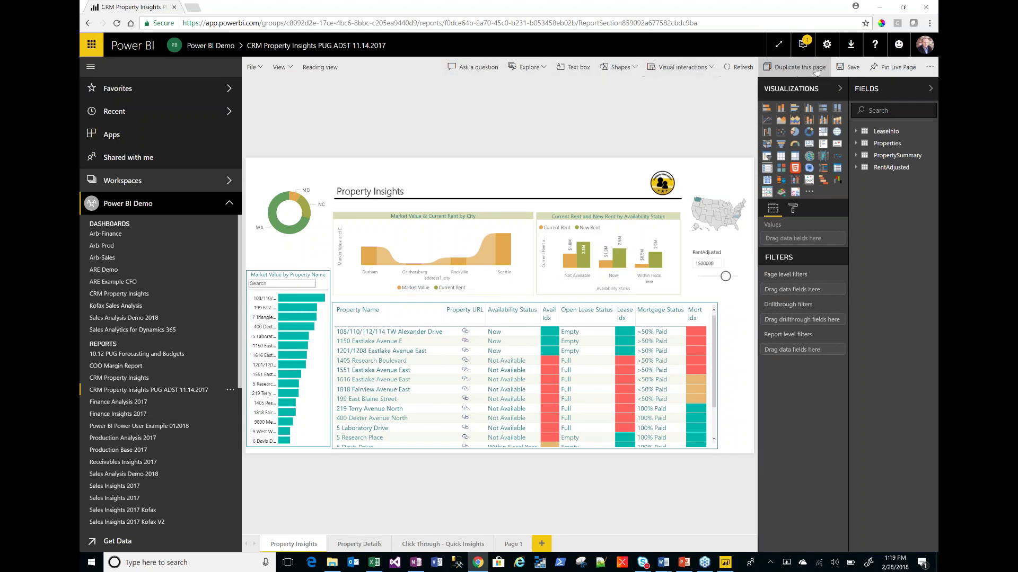
# - Collapse the Visualizations pane to give the report canvas more room
pyautogui.click(839, 89)
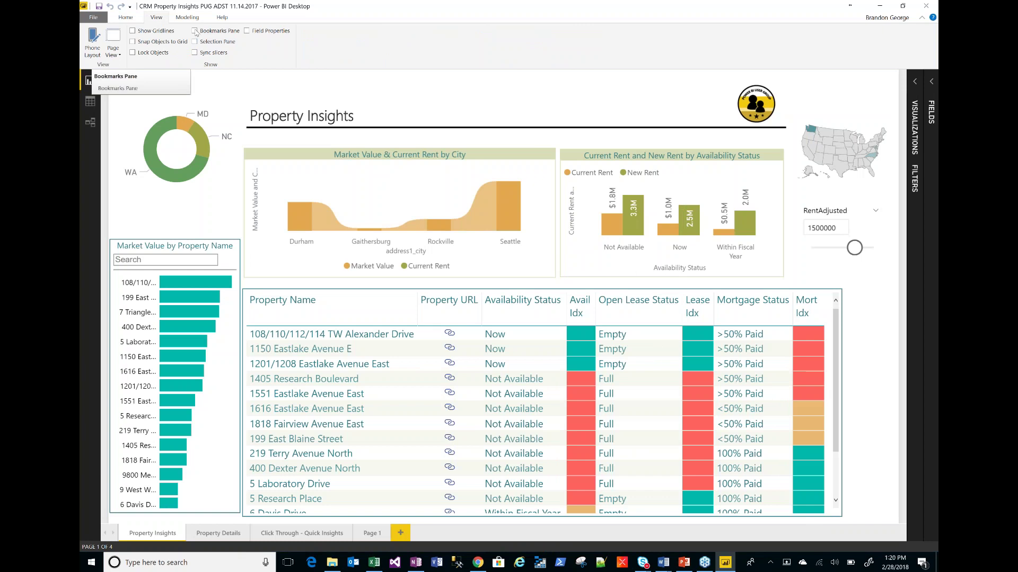
# - Turn on the Bookmarks and Selection panes, and expand the Visualizations pane again
pyautogui.click(194, 32)
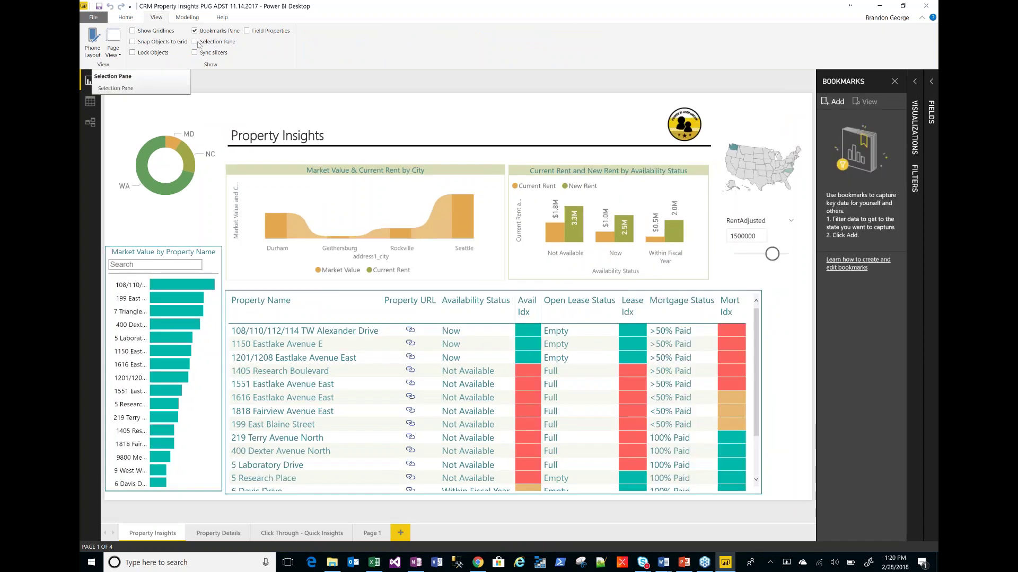
pyautogui.click(194, 42)
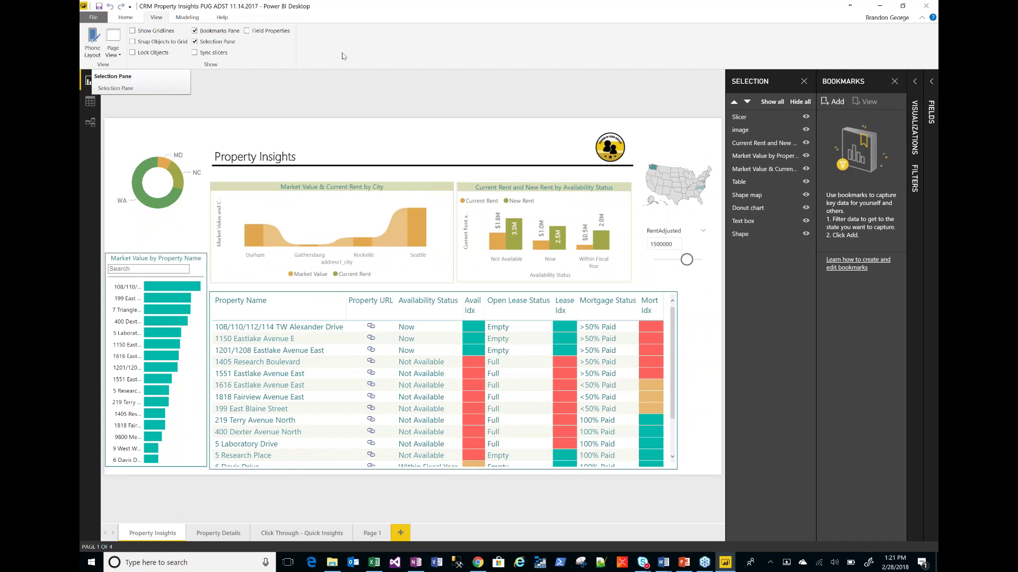
pyautogui.click(916, 82)
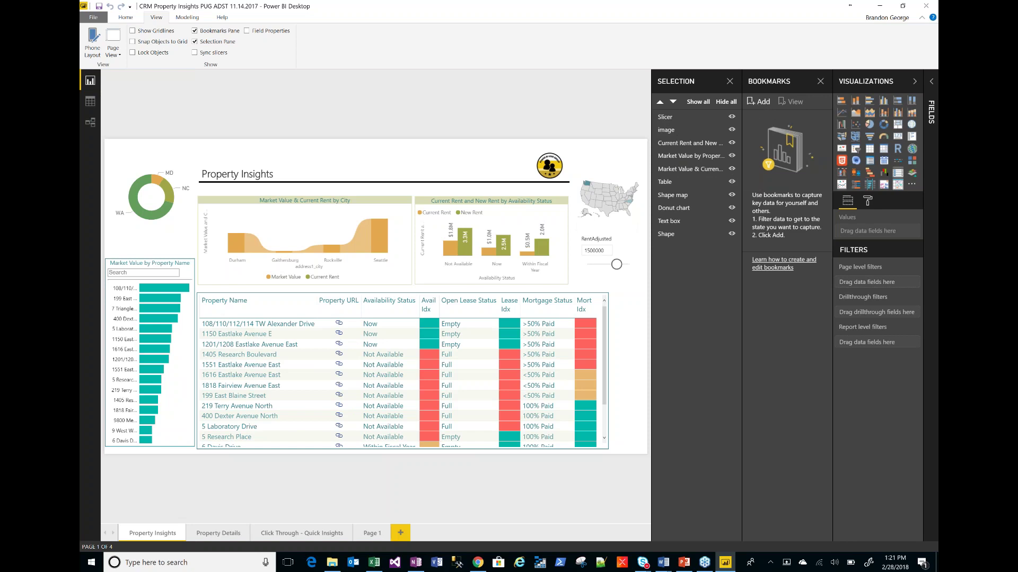
pyautogui.click(759, 101)
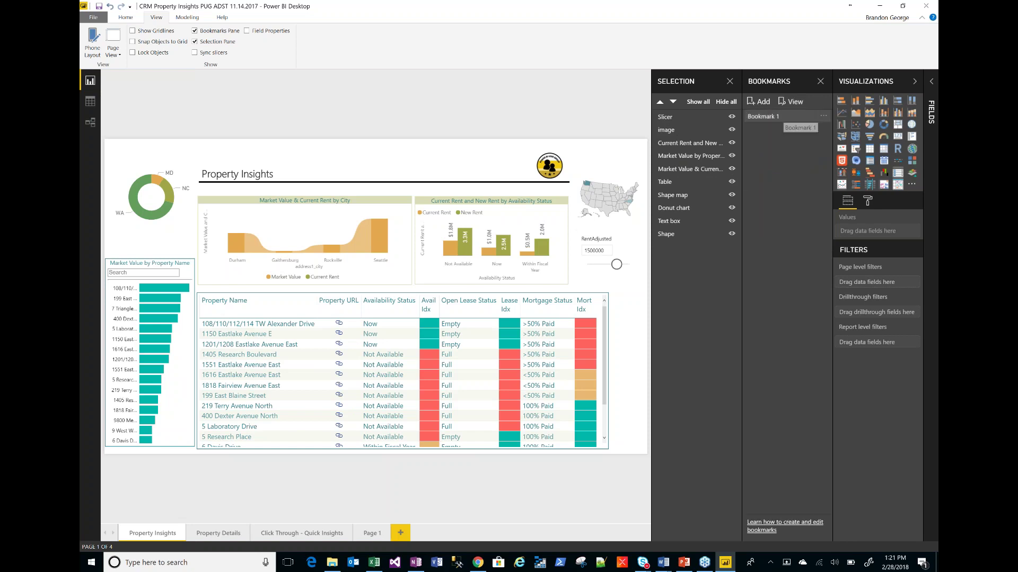
pyautogui.click(823, 117)
pyautogui.click(842, 136)
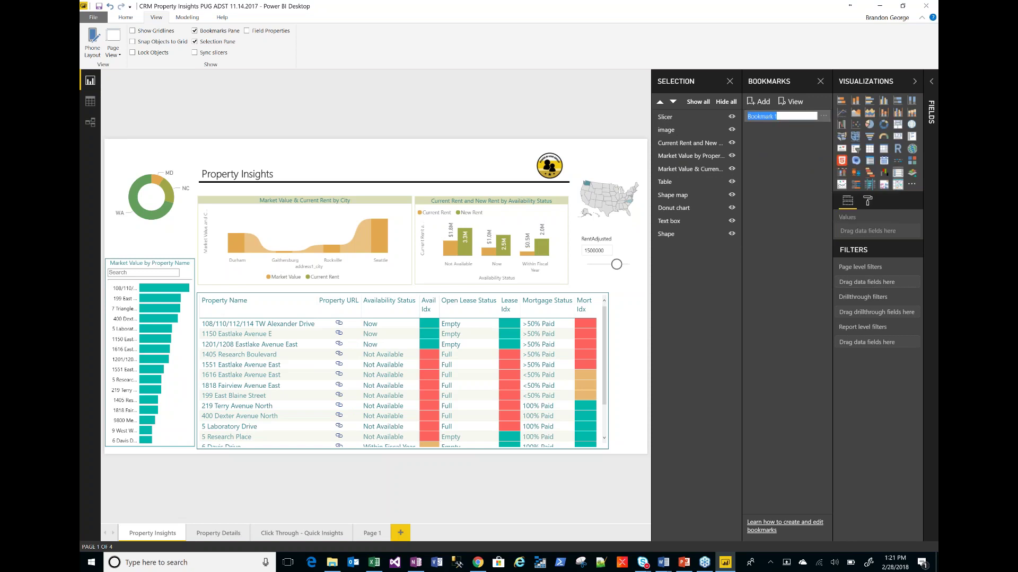
pyautogui.press('BackSpace')
pyautogui.write('Property Insights')
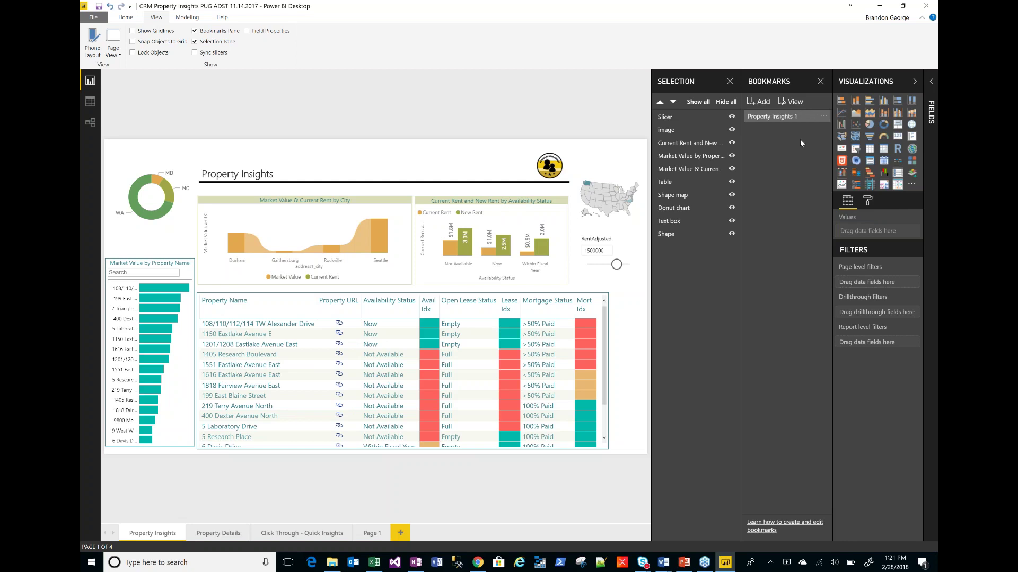
pyautogui.click(793, 102)
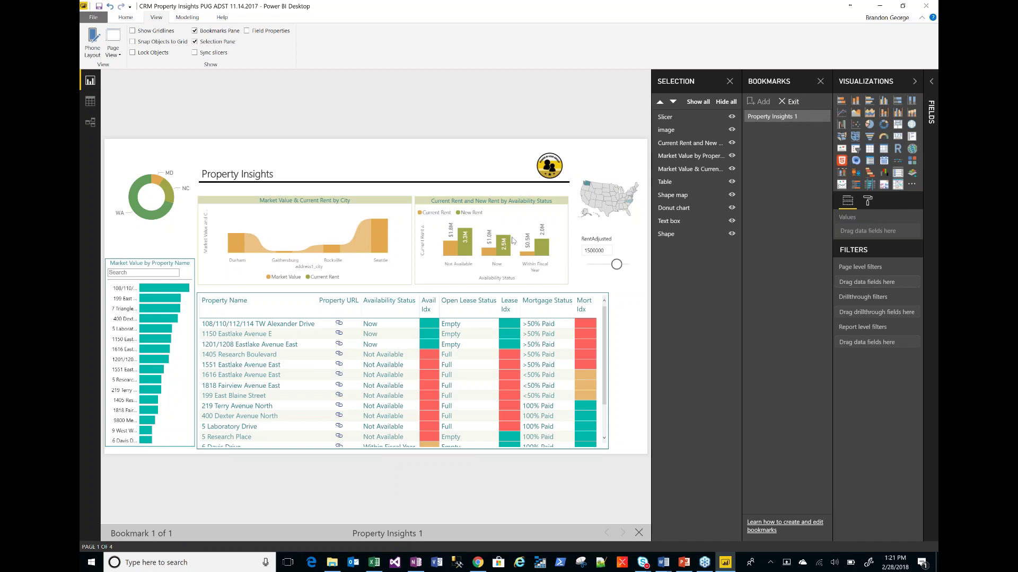
pyautogui.moveTo(617, 228)
pyautogui.click(789, 101)
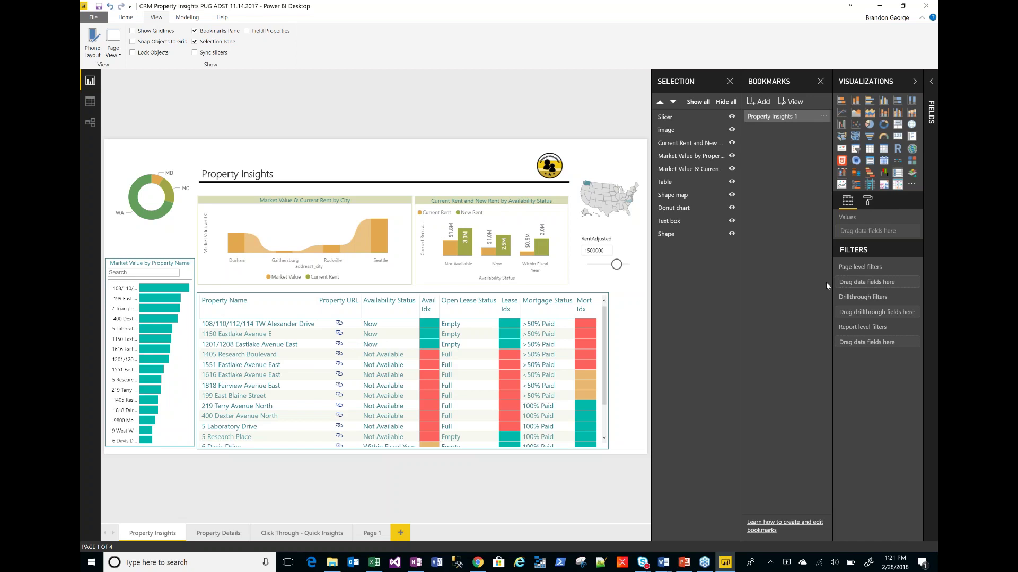
# - Change the RentAdjusted slicer value from 1500000 to 1900000
pyautogui.click(595, 250)
pyautogui.click(586, 250)
pyautogui.press('Right')
pyautogui.press('BackSpace')
pyautogui.write('9')
pyautogui.press('Return')
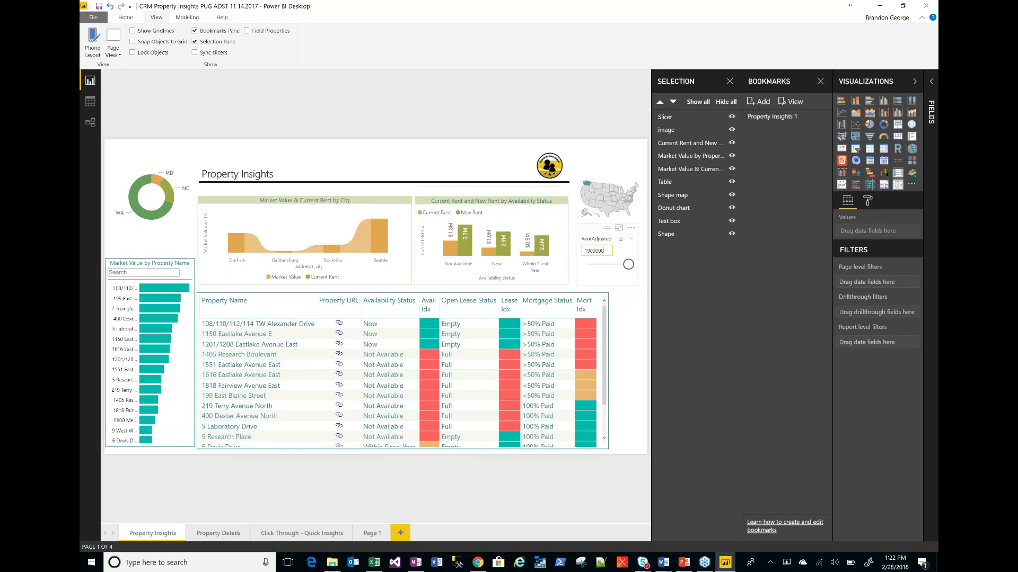
# - Add a new bookmark, rename it 'Property inisghts 2', and start bookmark View
pyautogui.click(762, 102)
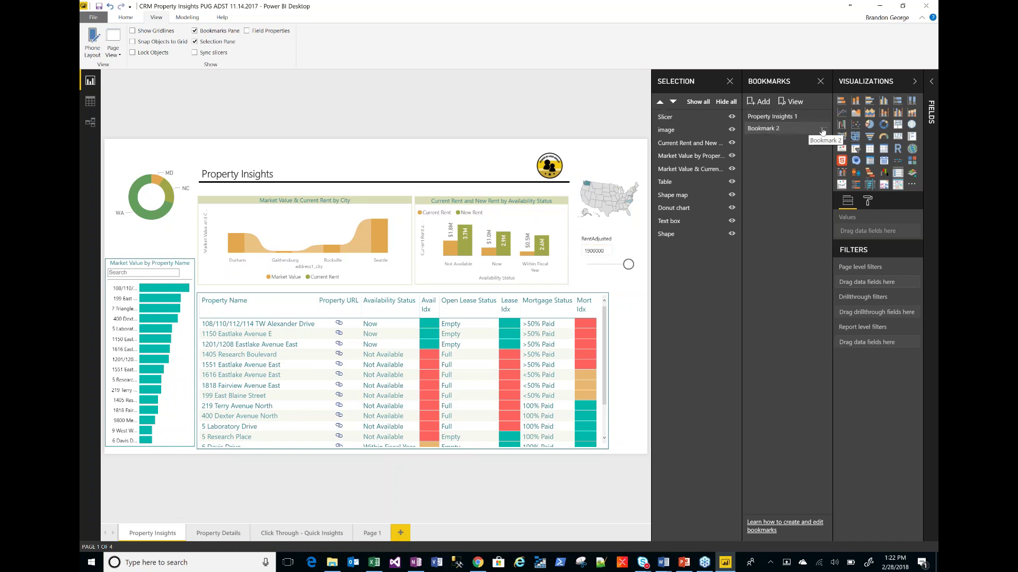
pyautogui.click(822, 128)
pyautogui.click(851, 147)
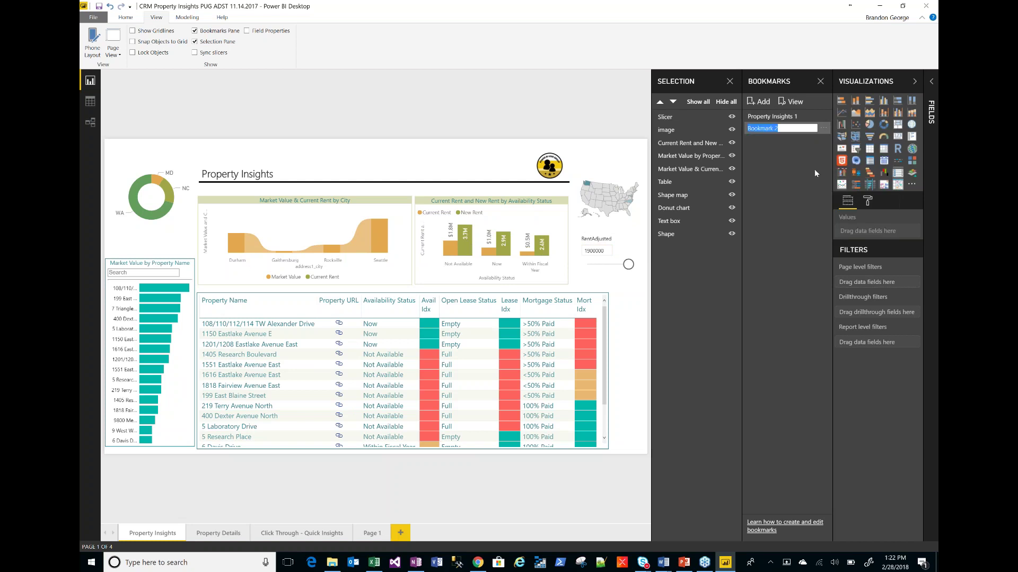
pyautogui.write('Property inisghts 2')
pyautogui.press('Return')
pyautogui.click(795, 102)
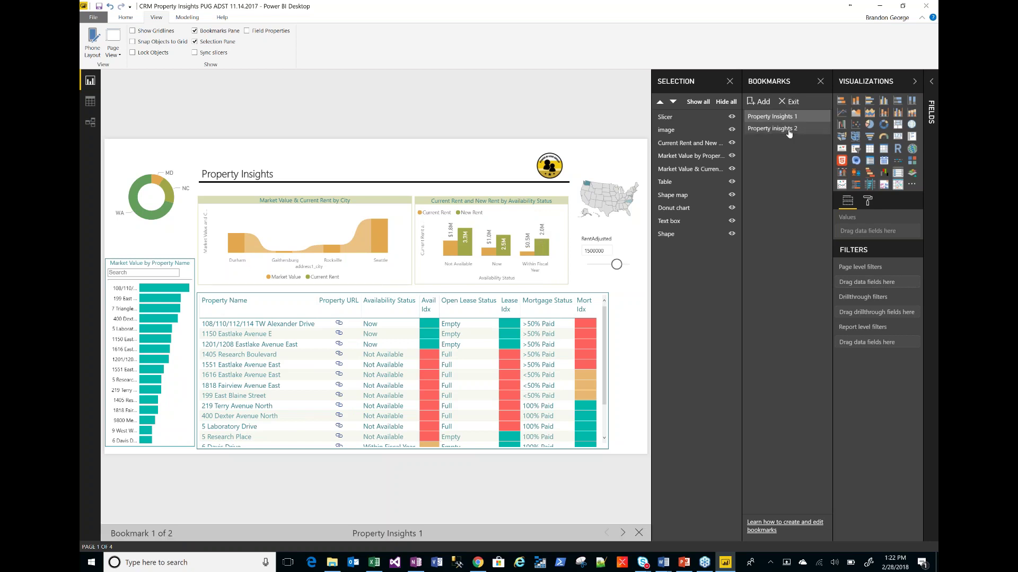
# - Close the Selection pane and alternate between Property Insights 1 and Property insights 2, ending on 2
pyautogui.click(783, 129)
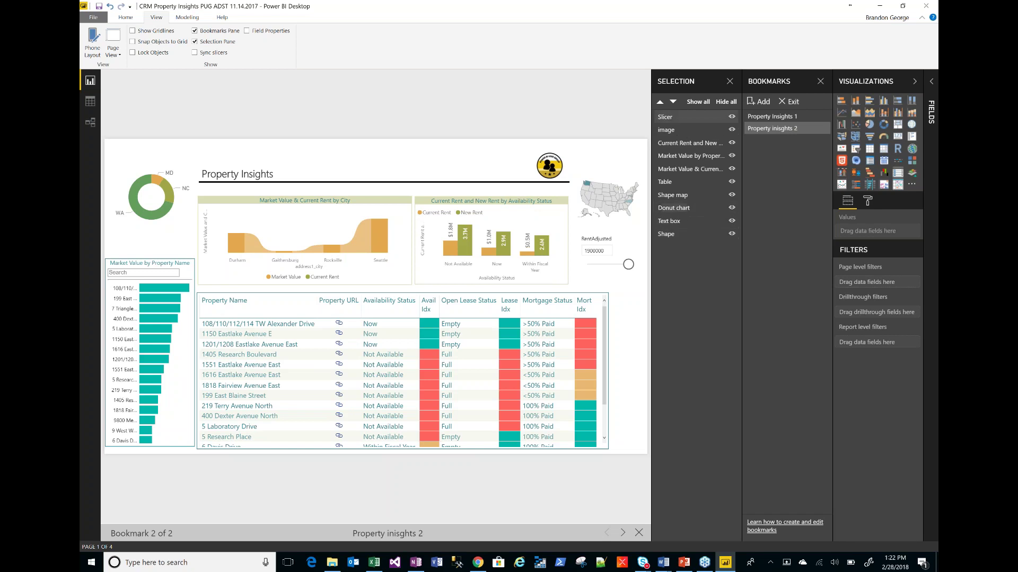
pyautogui.click(729, 81)
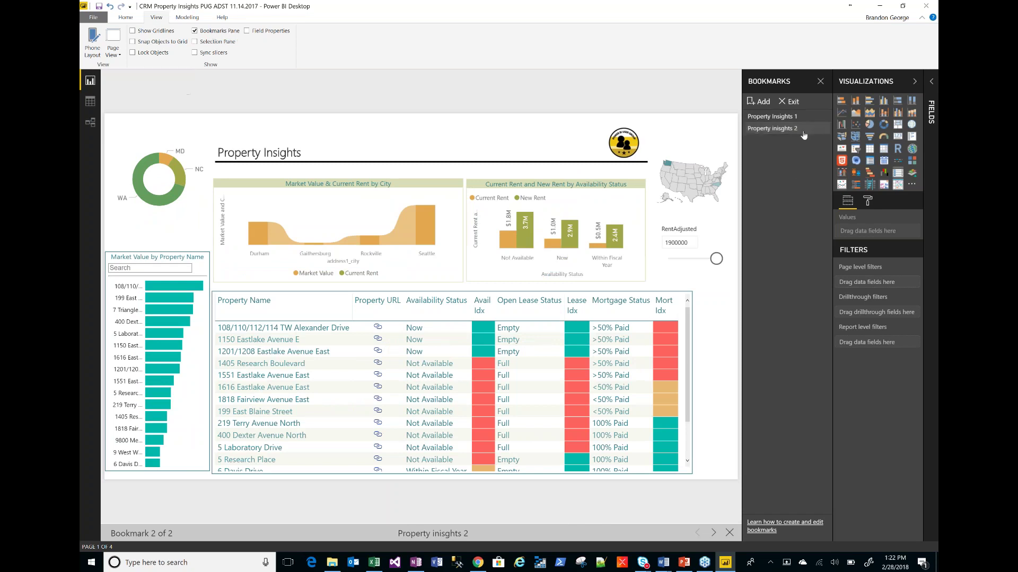
pyautogui.click(786, 118)
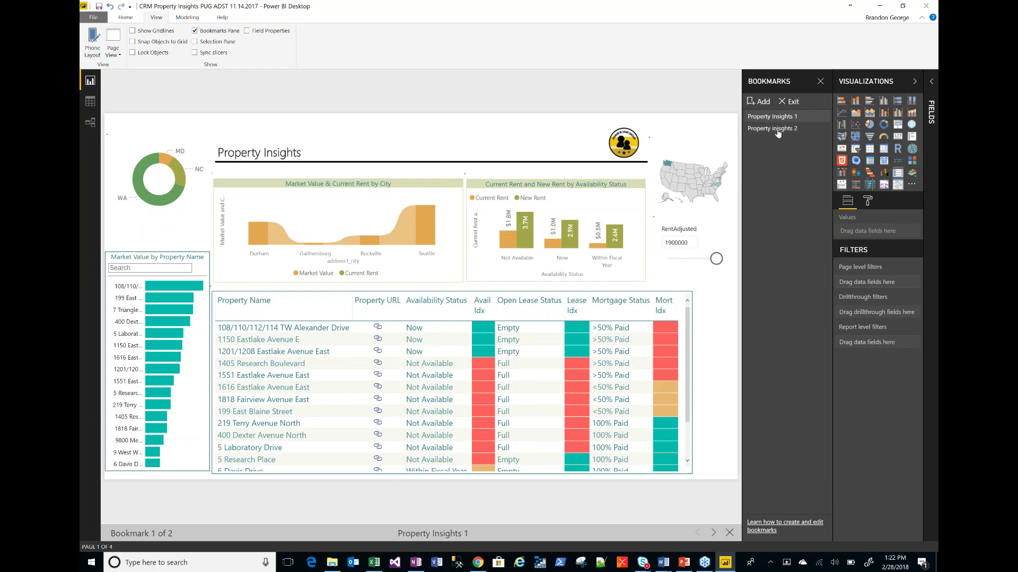
pyautogui.click(779, 126)
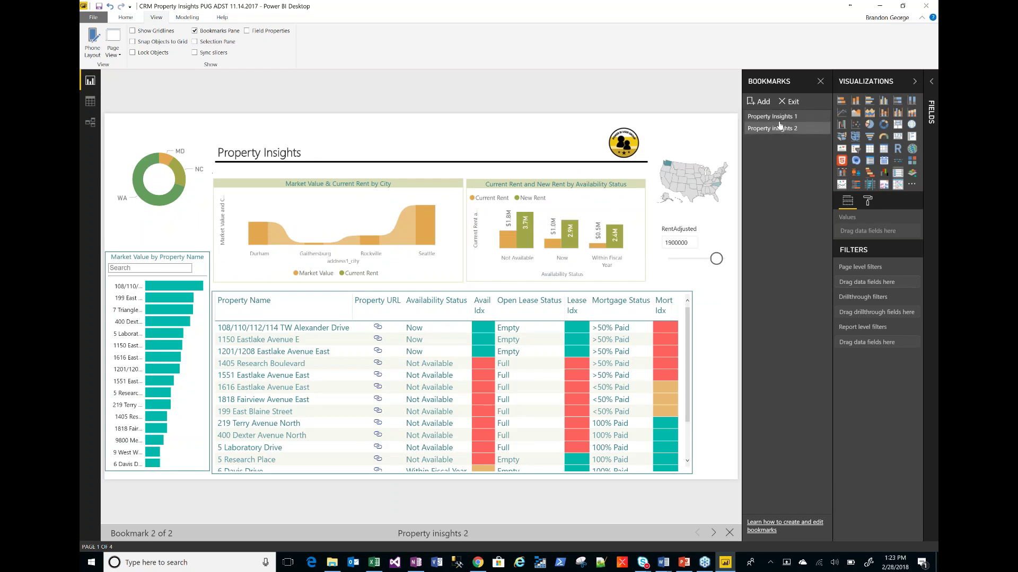
pyautogui.click(779, 120)
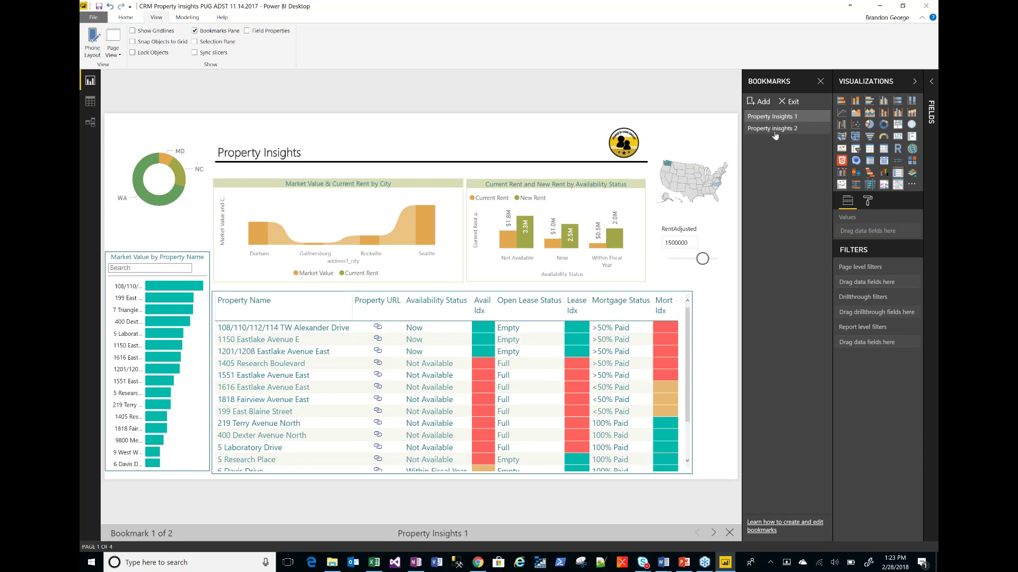
pyautogui.click(774, 133)
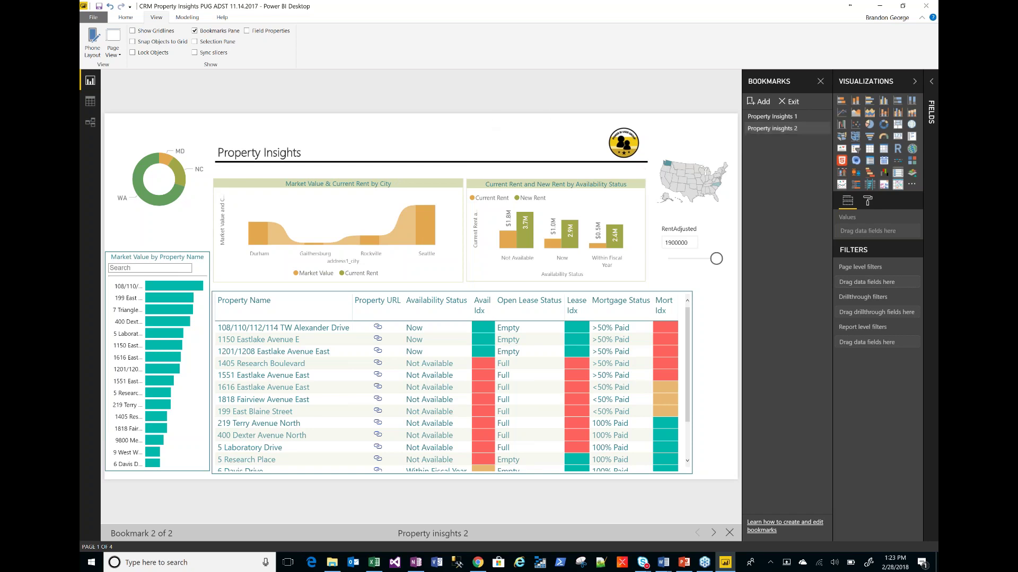
pyautogui.click(766, 130)
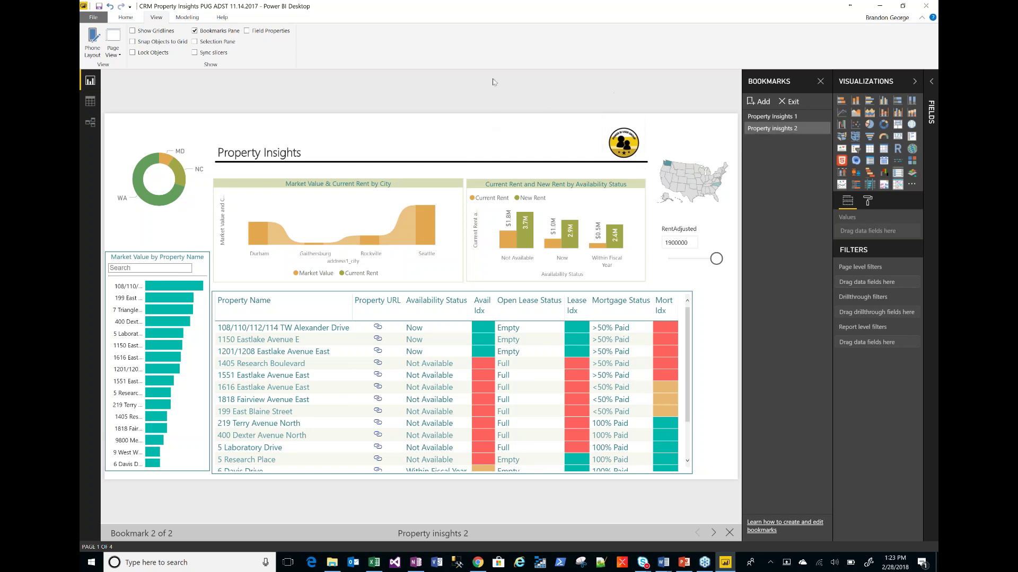
# - Return to the Property Insights 1 bookmark (RentAdjusted 1500000), save the report, and go to PowerPoint
pyautogui.click(797, 134)
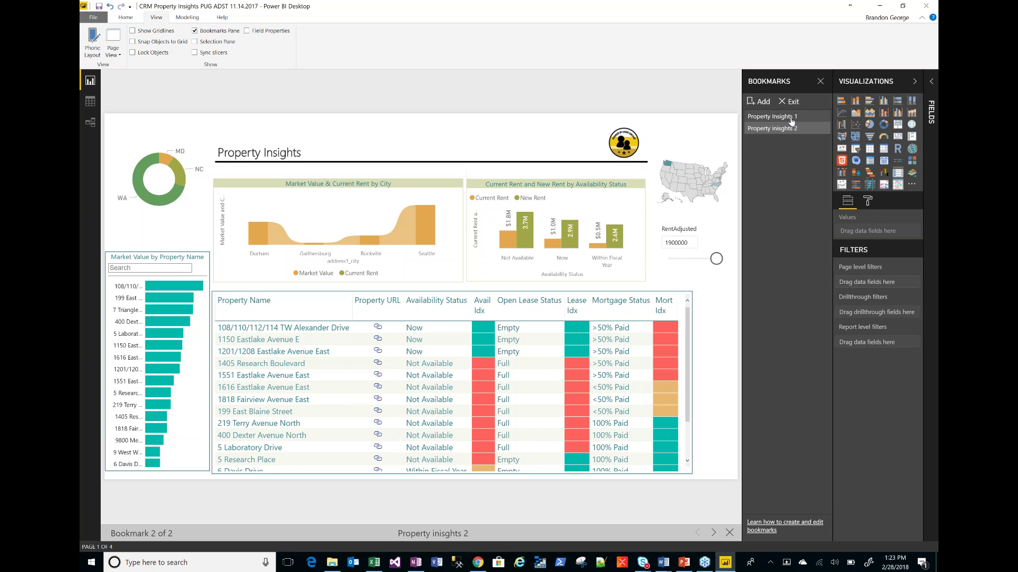
pyautogui.press('Up')
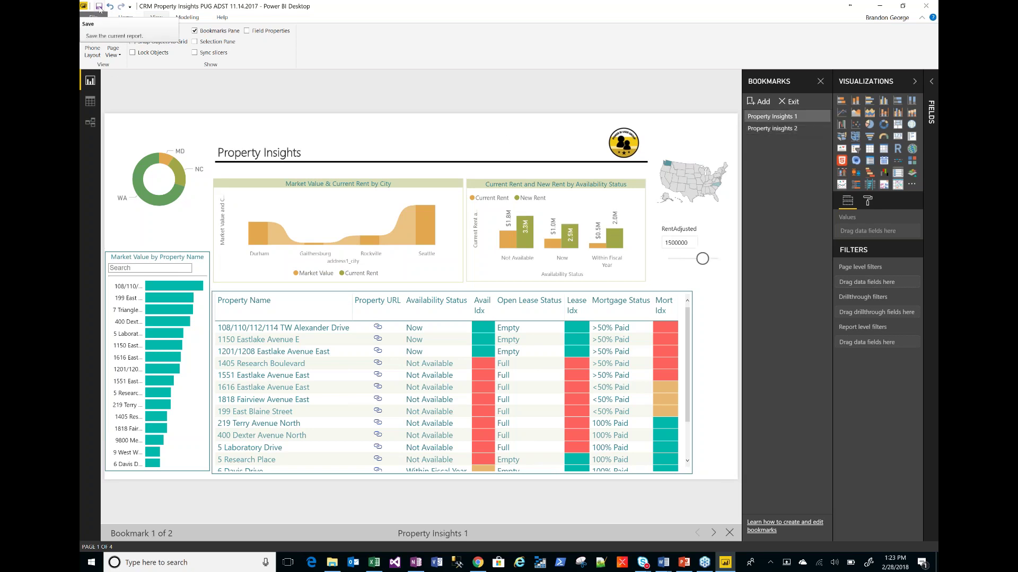
pyautogui.click(99, 7)
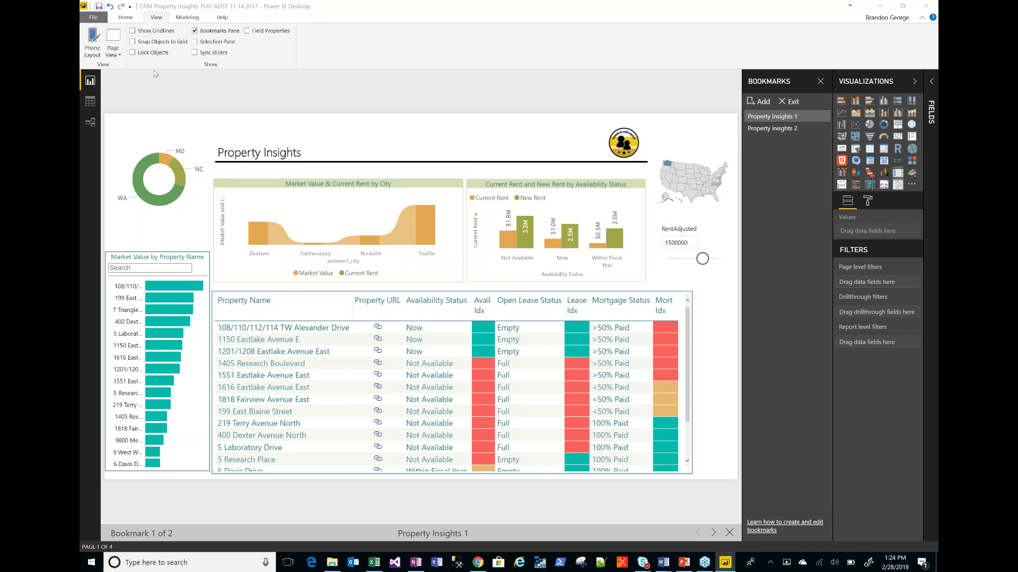
pyautogui.click(125, 21)
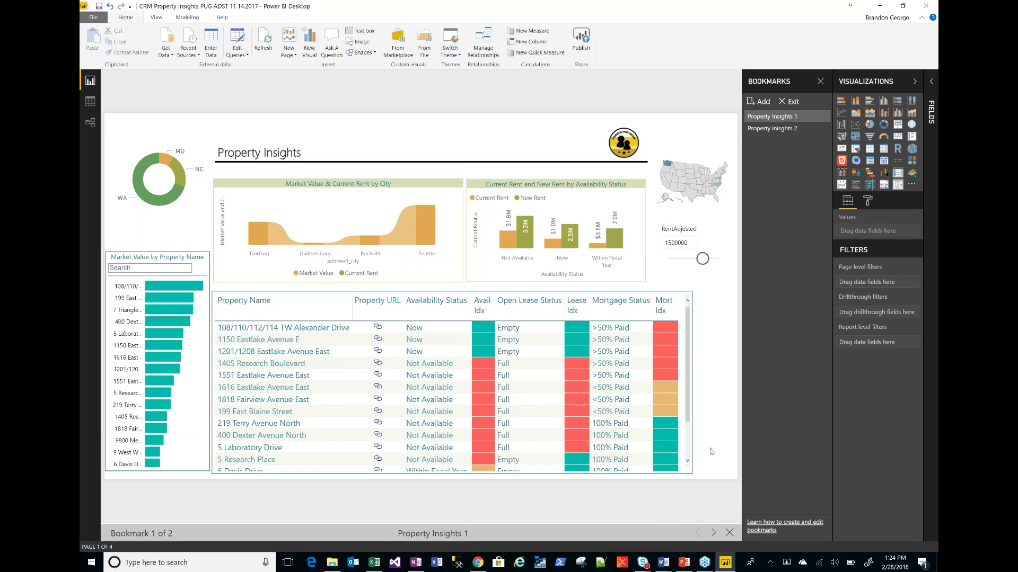
pyautogui.click(684, 562)
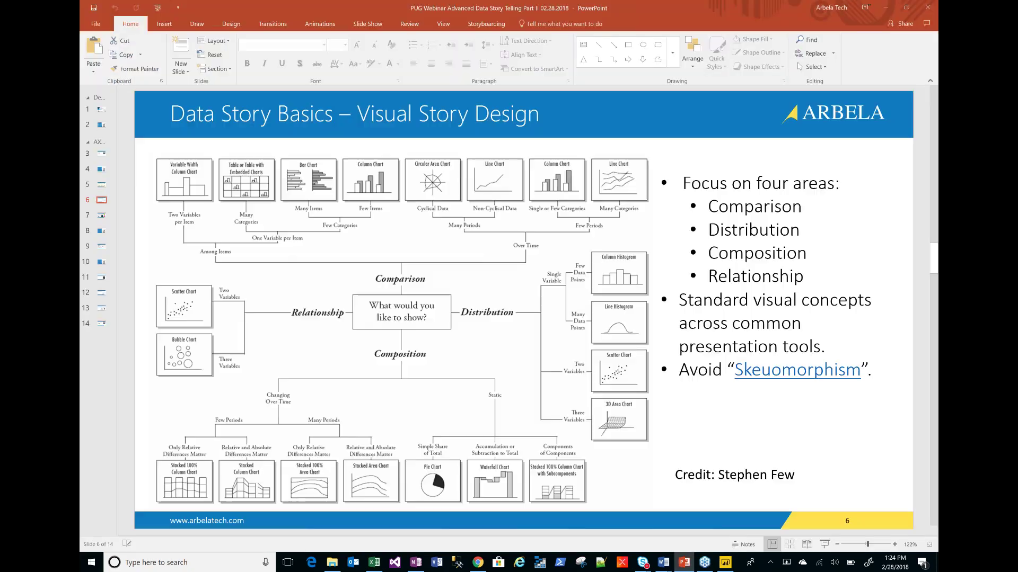
# - Move through slides 10, 11 and 12 of the webinar deck
pyautogui.click(101, 262)
pyautogui.click(101, 277)
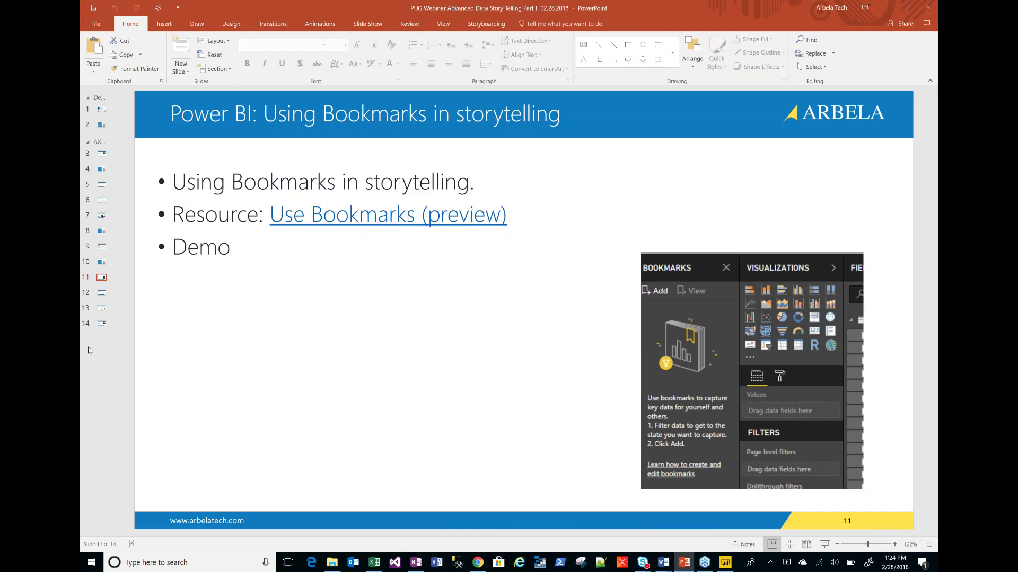
pyautogui.click(105, 297)
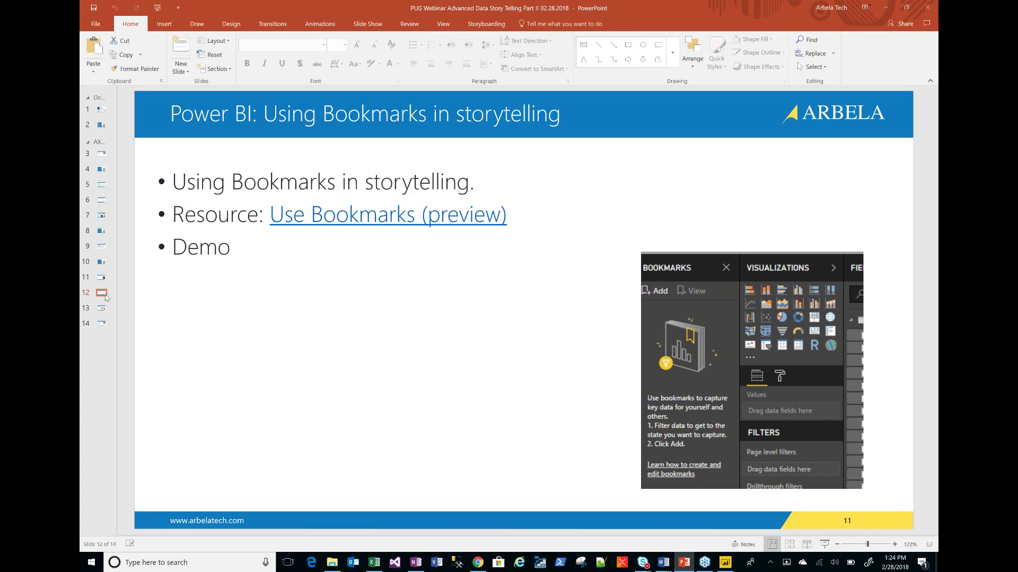
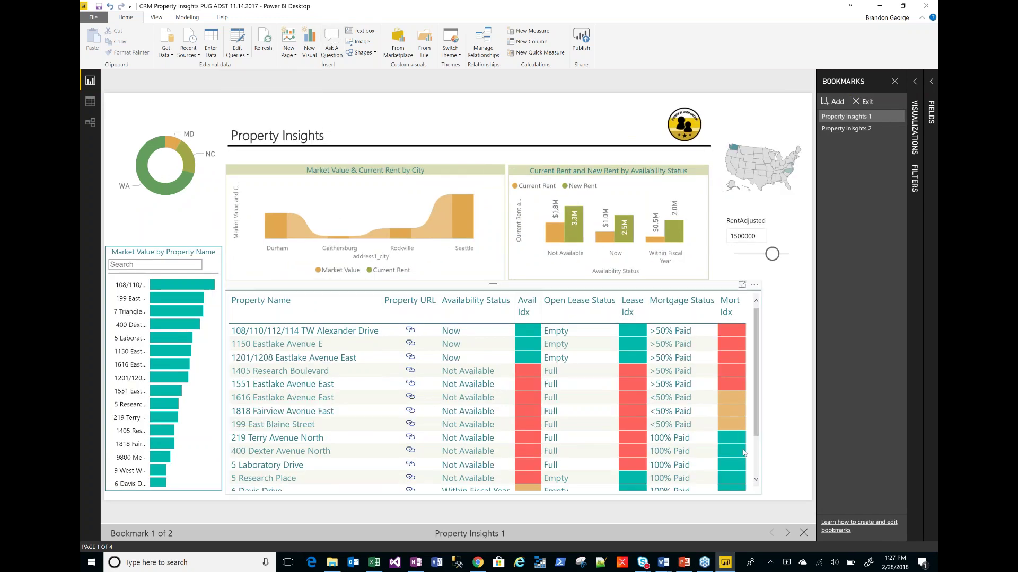
# - Exit bookmark view to return to the editable Property Insights report page
pyautogui.click(868, 102)
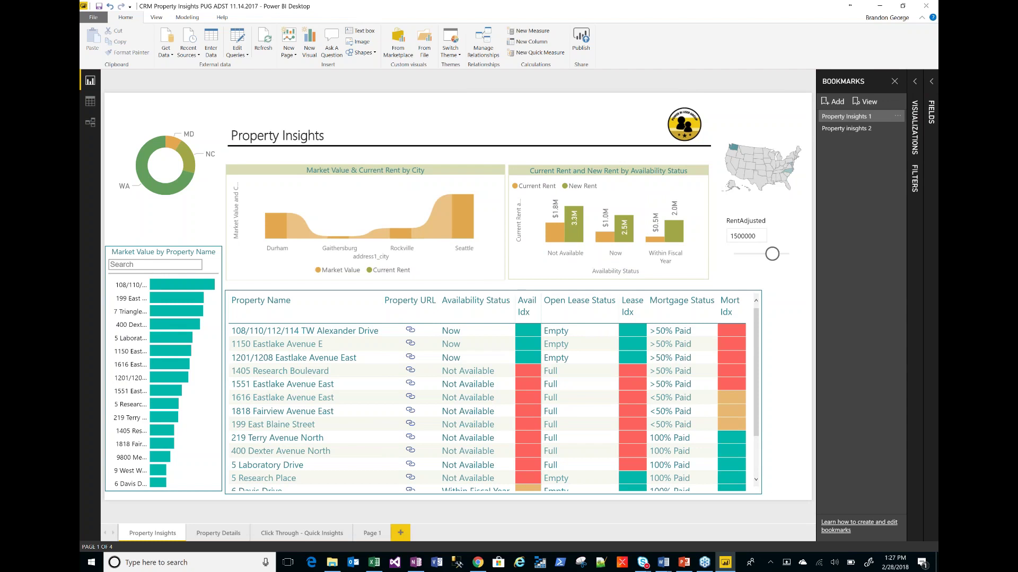
# - On the blank Page 1, add a Q&A visual asking 'What is my top property name by current rent'
pyautogui.click(894, 81)
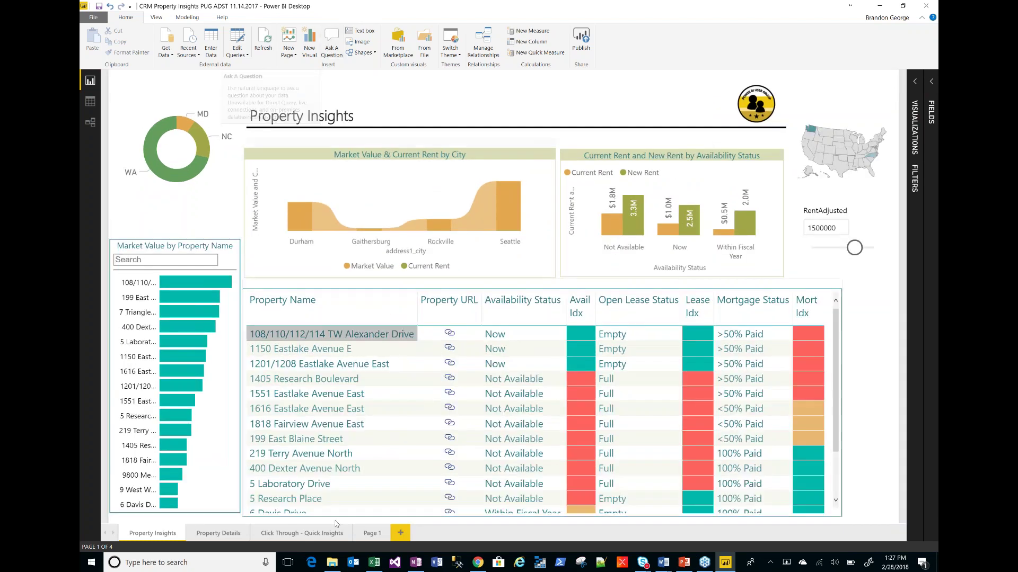
pyautogui.click(372, 533)
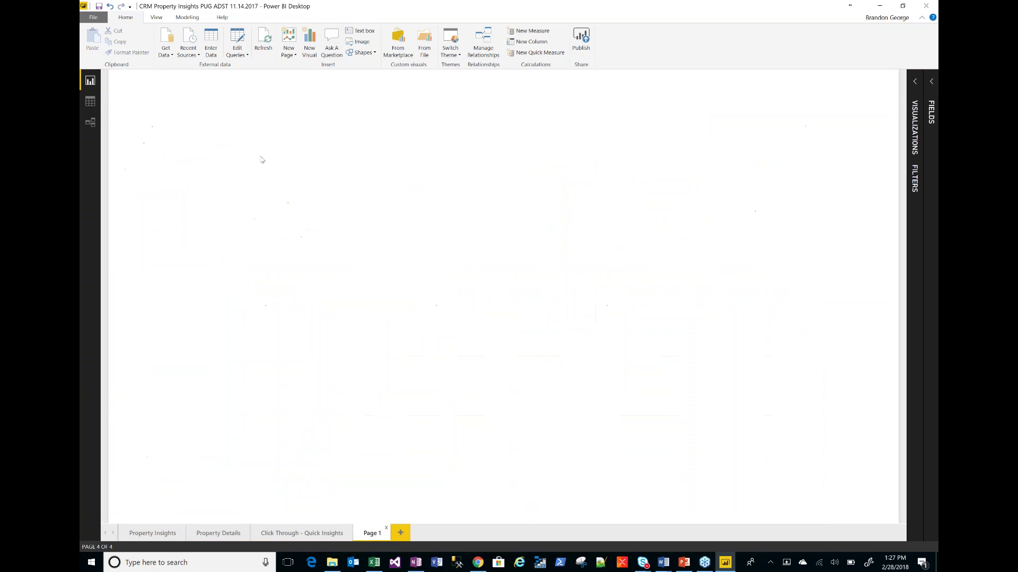
pyautogui.click(332, 46)
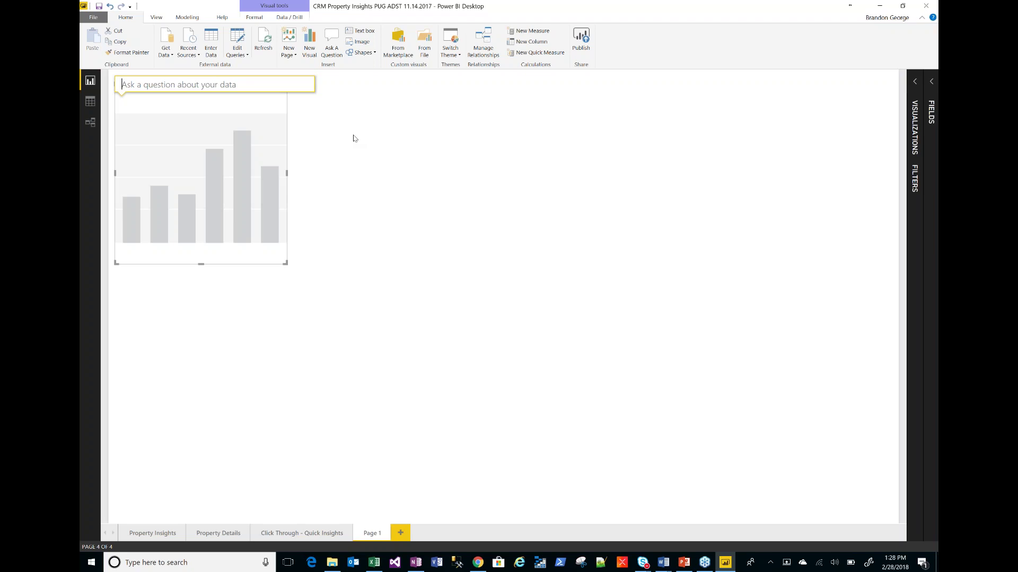
pyautogui.write('What i')
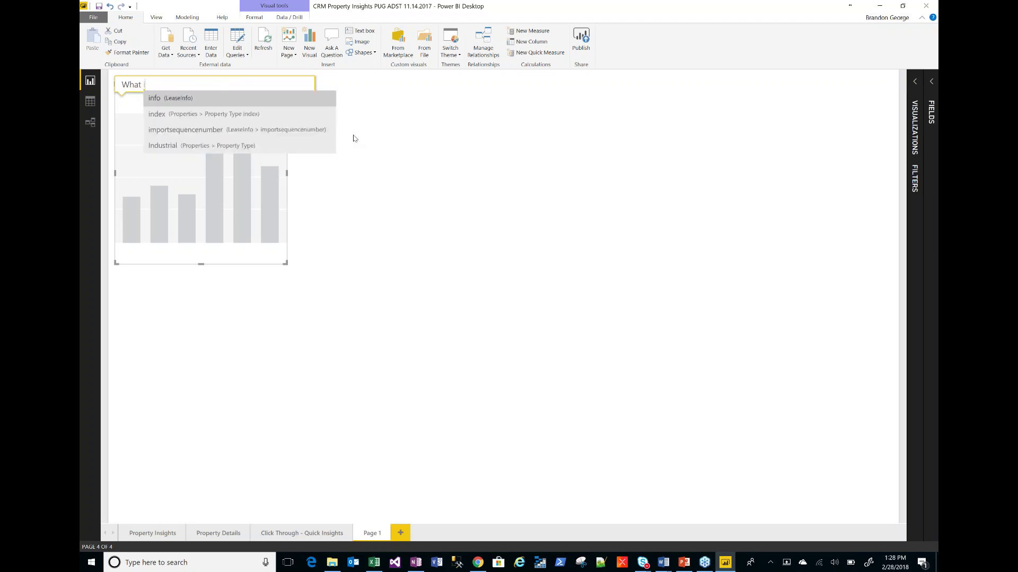
pyautogui.write('s my top ')
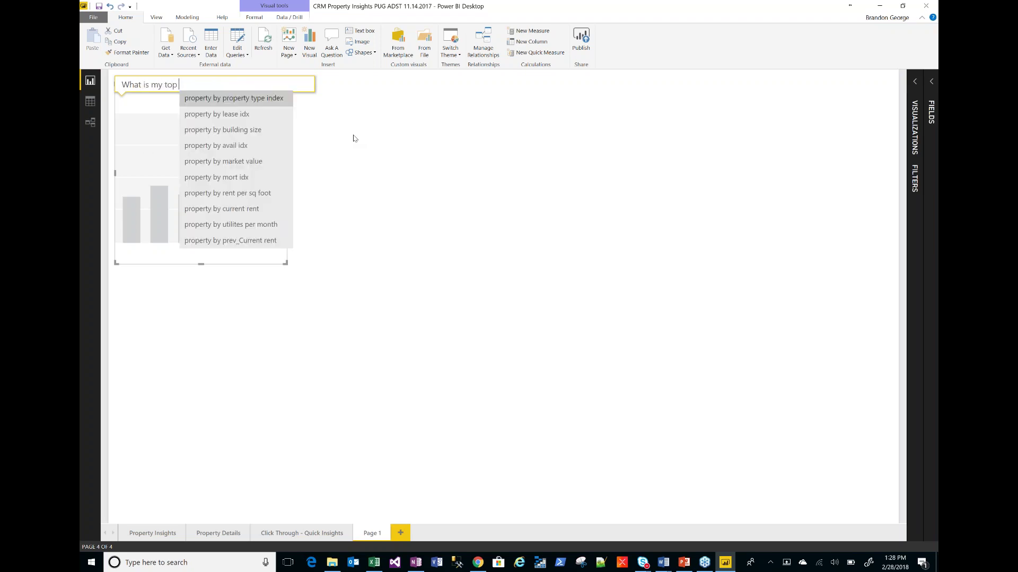
pyautogui.write('property name')
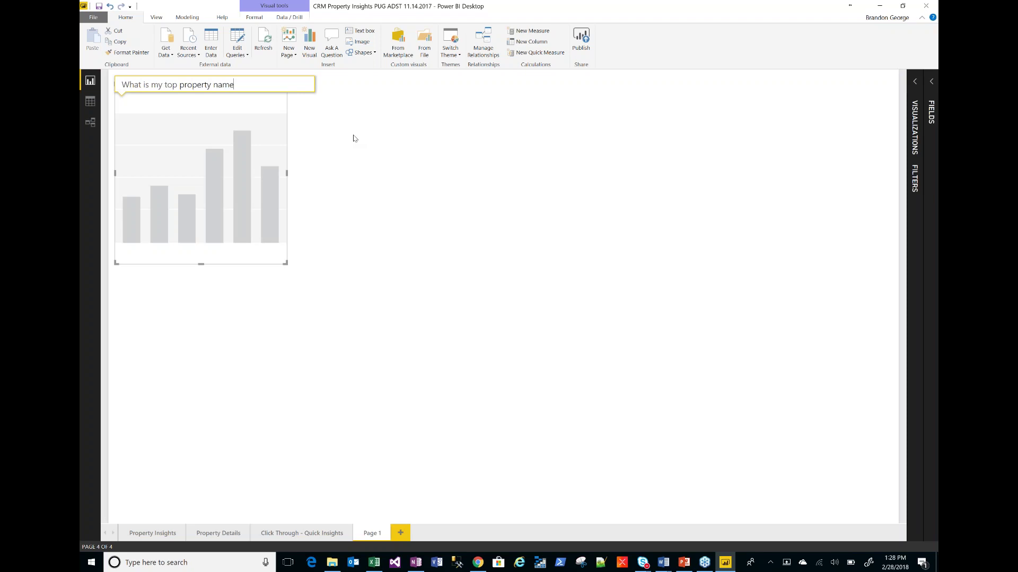
pyautogui.write(' by current rent')
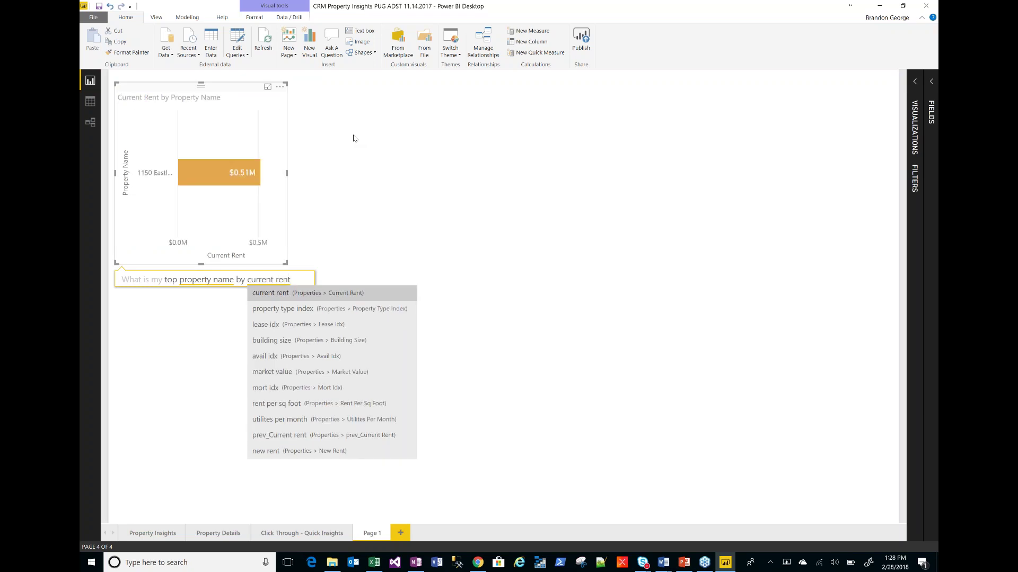
# - Accept the 'current rent' suggestion to produce the Current Rent by Property Name bar chart
pyautogui.press('Down')
pyautogui.press('Up')
pyautogui.press('Return')
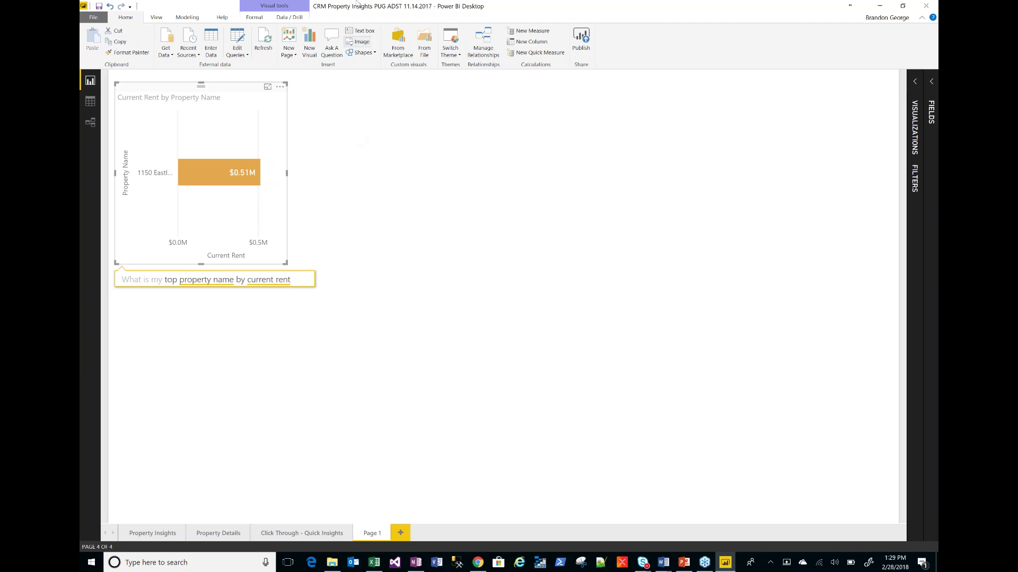
# - Move the Current Rent by Property Name chart into the top-left corner of Page 1
pyautogui.moveTo(164, 84); pyautogui.dragTo(235, 251)
pyautogui.moveTo(192, 172); pyautogui.dragTo(179, 139)
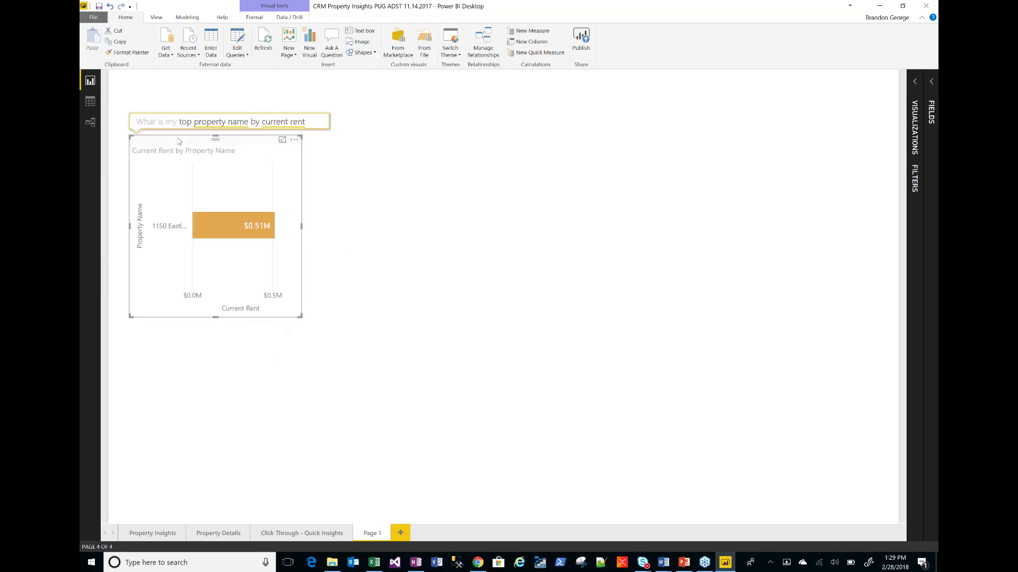
pyautogui.click(335, 220)
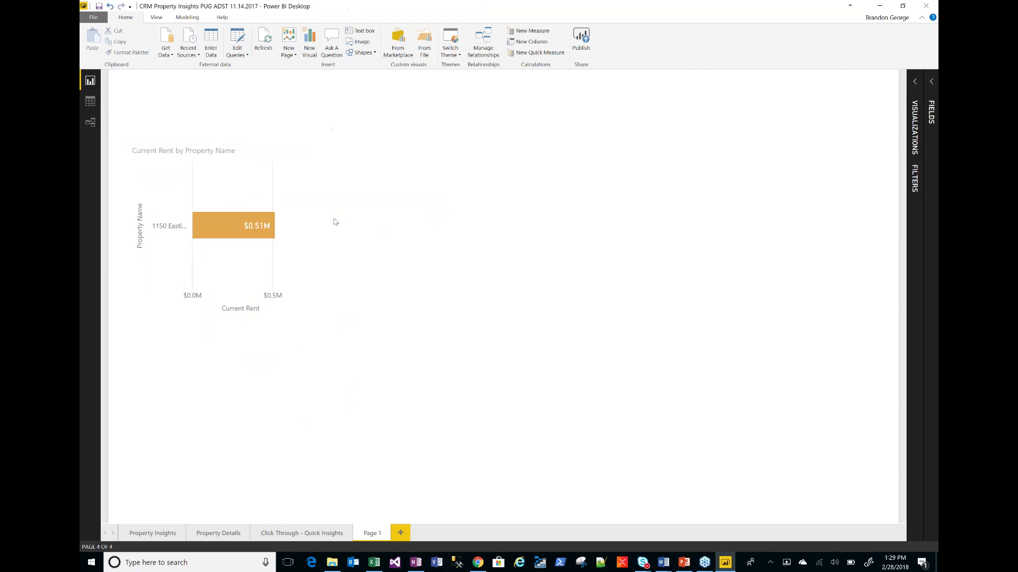
pyautogui.click(236, 144)
pyautogui.moveTo(237, 135); pyautogui.dragTo(229, 93)
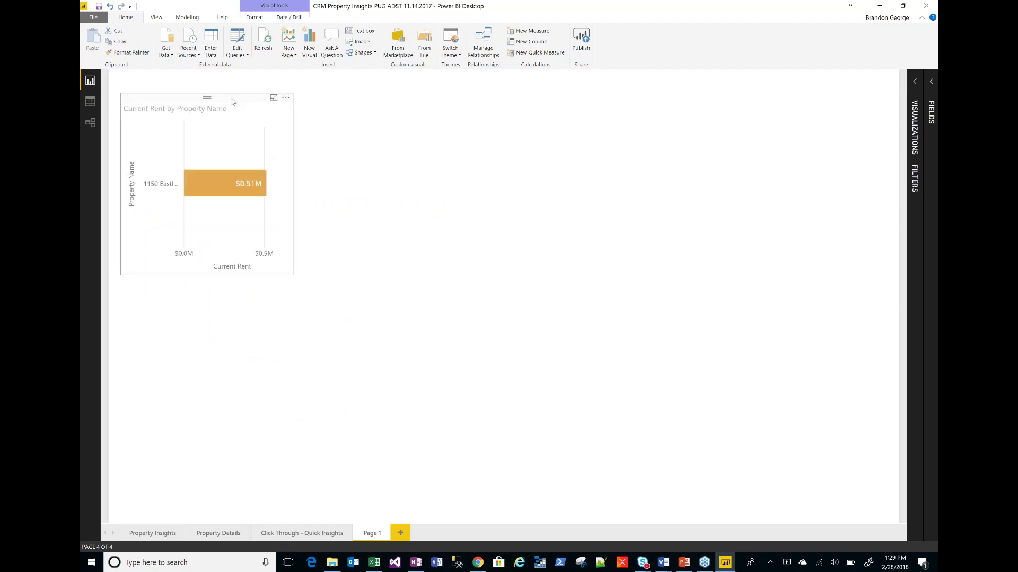
# - Add an extra Q&A visual, remove it again, and nudge the bar chart slightly down
pyautogui.click(329, 50)
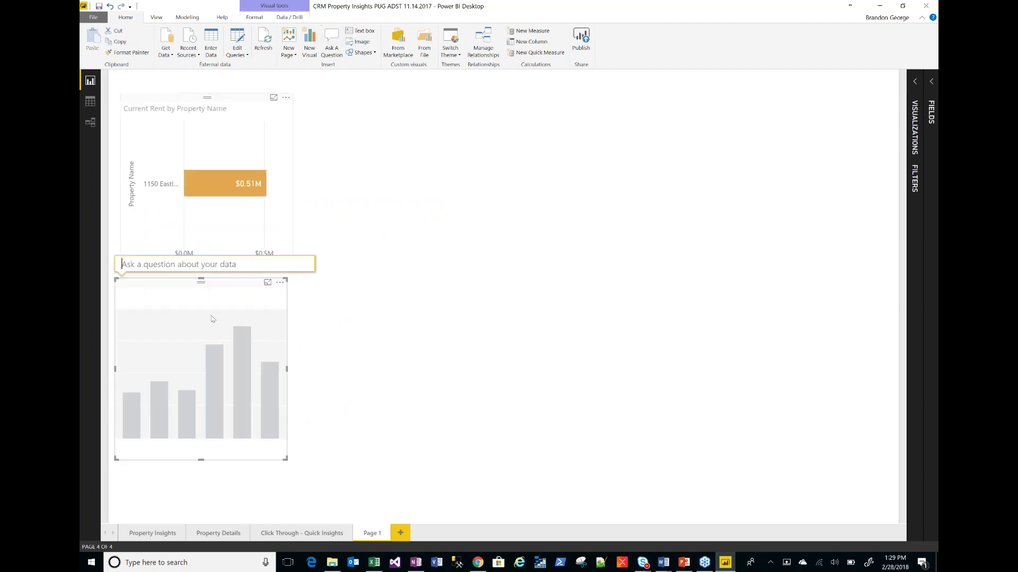
pyautogui.click(280, 282)
pyautogui.click(311, 300)
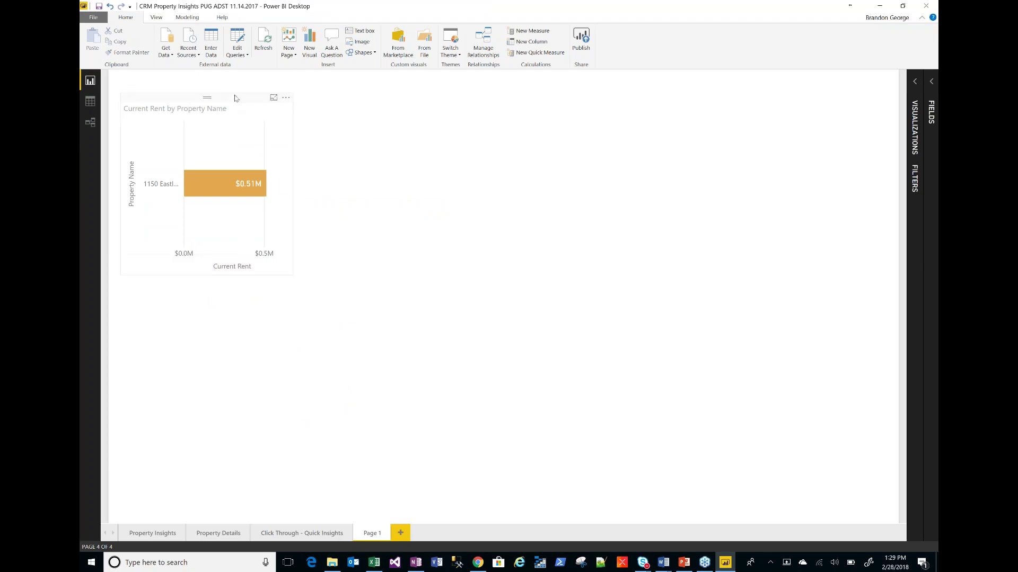
pyautogui.click(237, 95)
pyautogui.moveTo(237, 96); pyautogui.dragTo(238, 104)
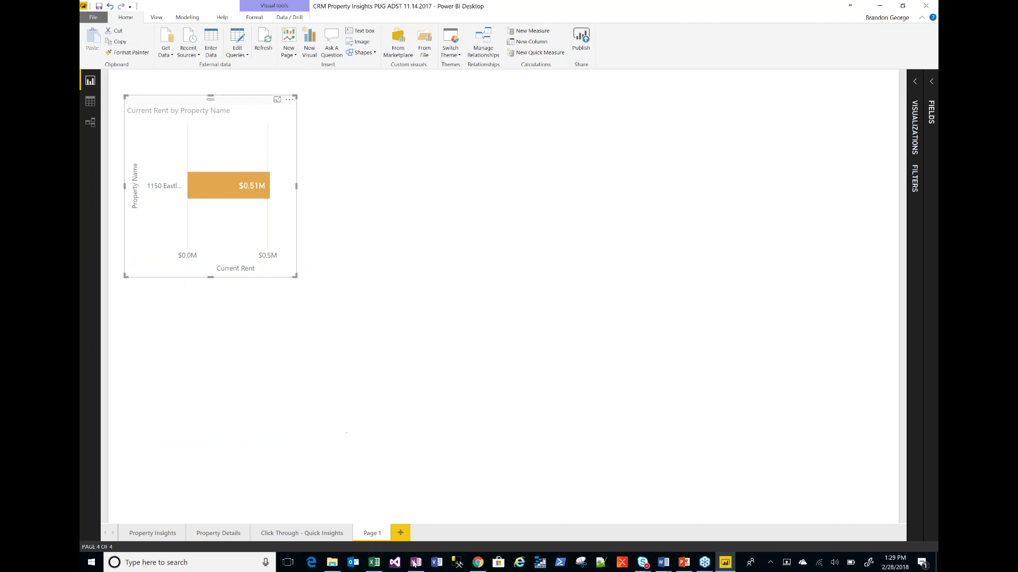
# - Rename the Page 1 tab to 'Data Questions'
pyautogui.rightClick(380, 533)
pyautogui.click(408, 499)
pyautogui.write('Data Q')
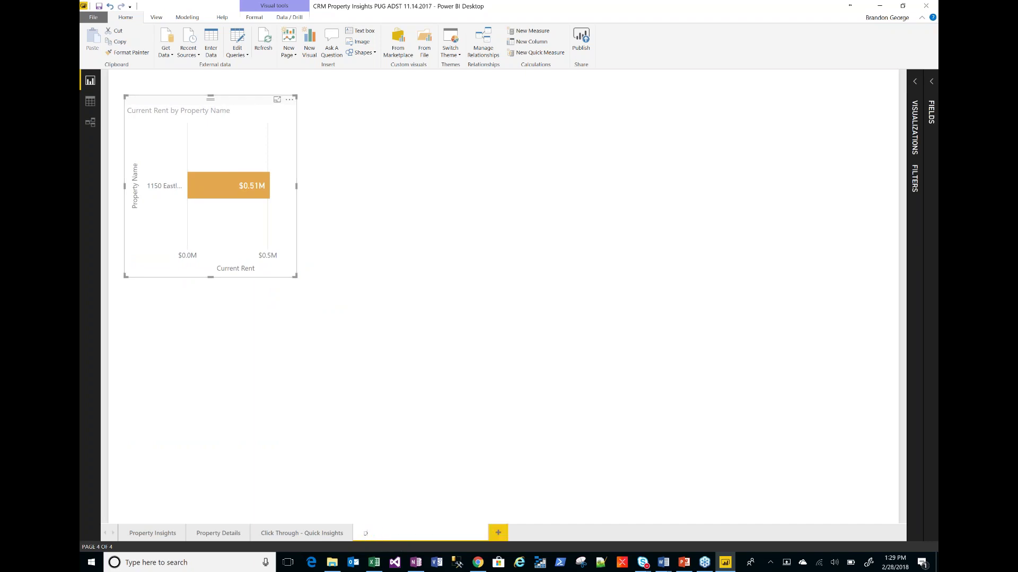
pyautogui.press('BackSpace')
pyautogui.press('BackSpace')
pyautogui.write('uestions')
pyautogui.click(449, 480)
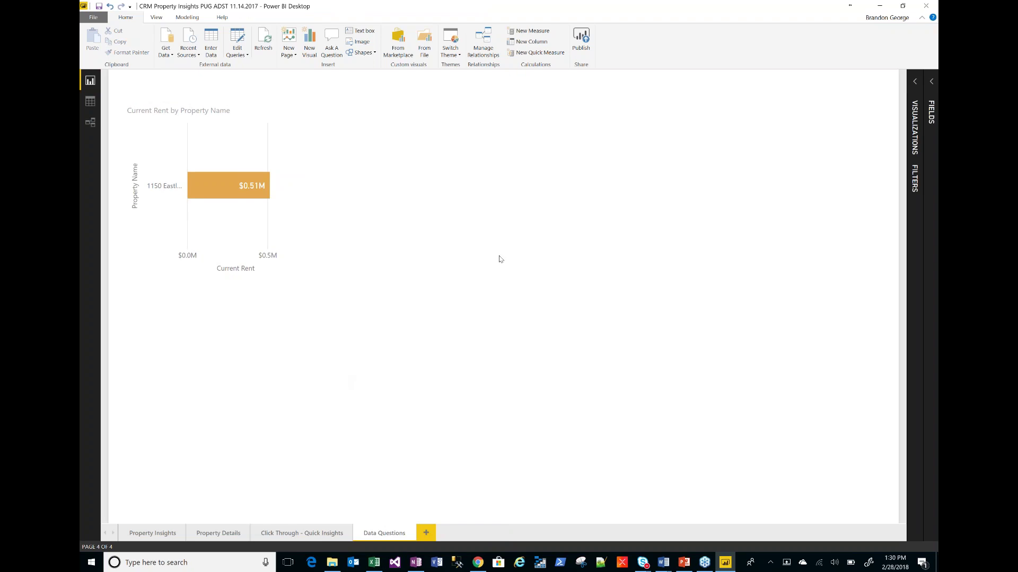
# - Expand the Fields list, return to the Property Insights page, and switch to the browser
pyautogui.click(929, 83)
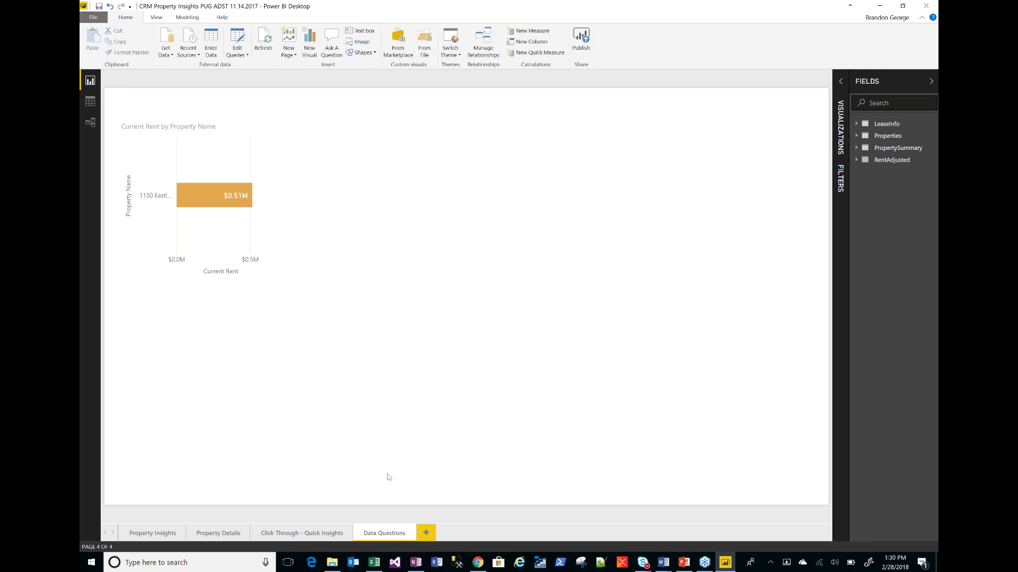
pyautogui.click(154, 536)
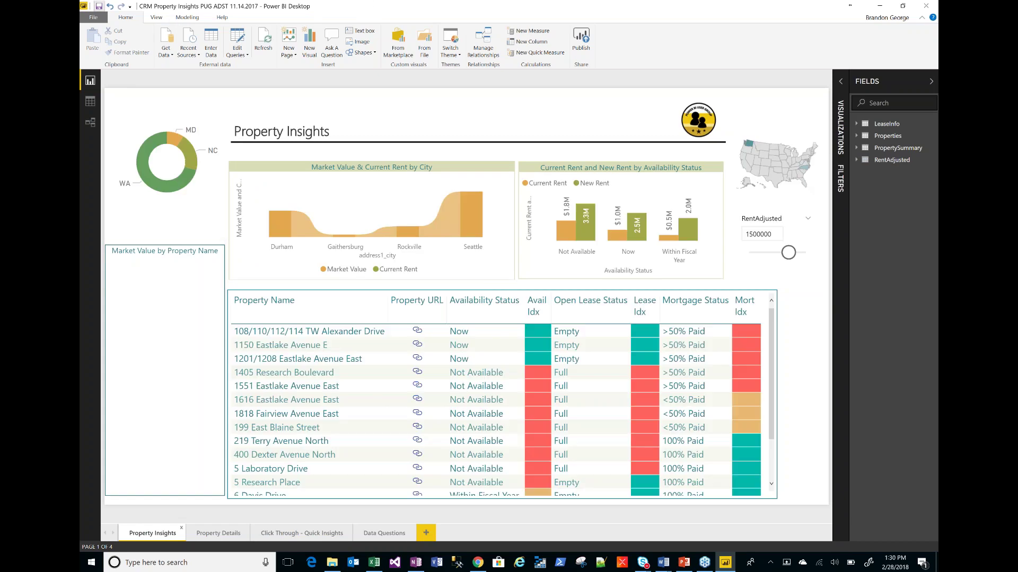
pyautogui.moveTo(479, 566)
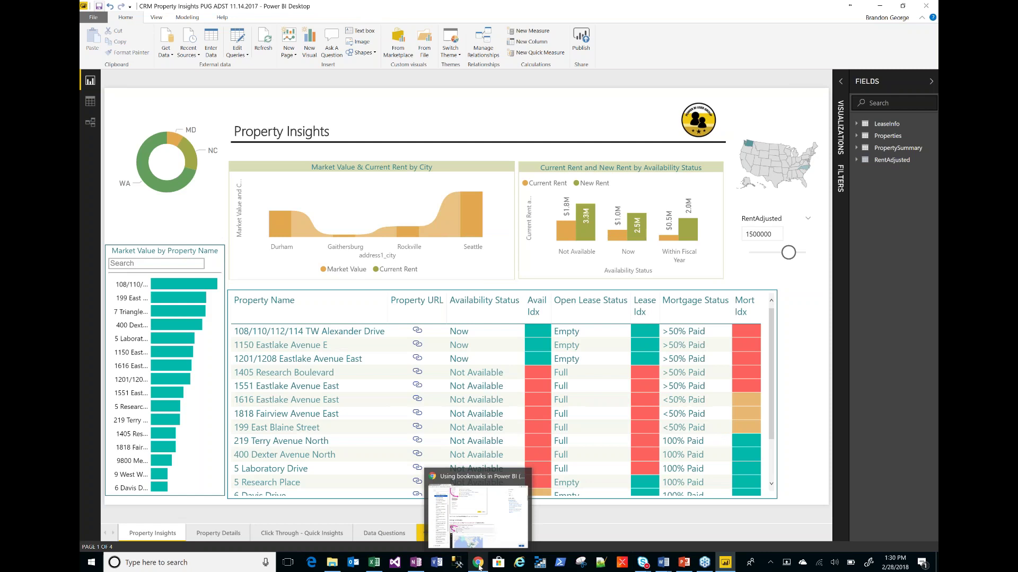
pyautogui.click(477, 514)
# - Close the bookmarks documentation tab and collapse the visualizations, filters and fields panes
pyautogui.hotkey('ctrl', 'w')
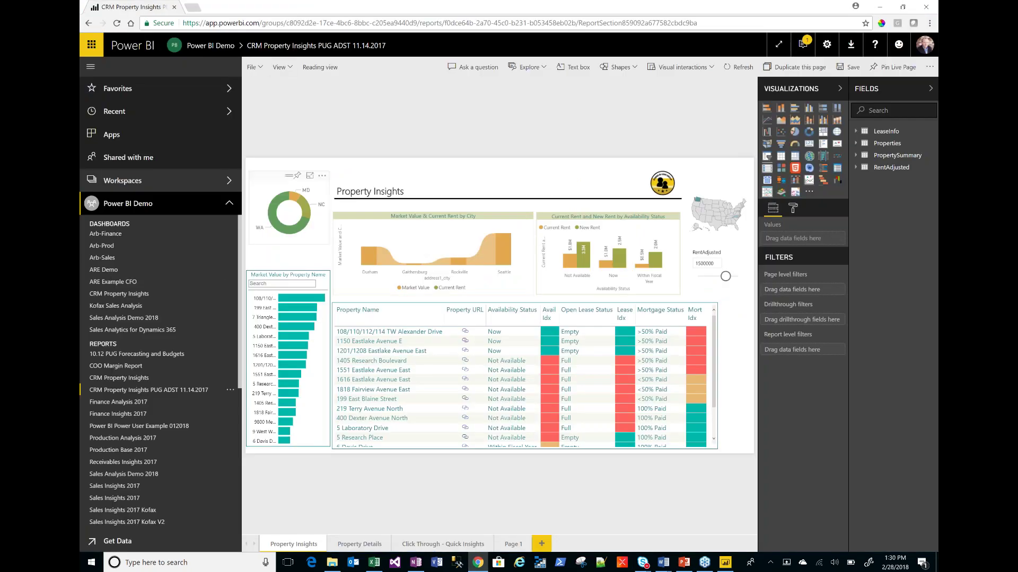
pyautogui.click(840, 88)
pyautogui.click(930, 89)
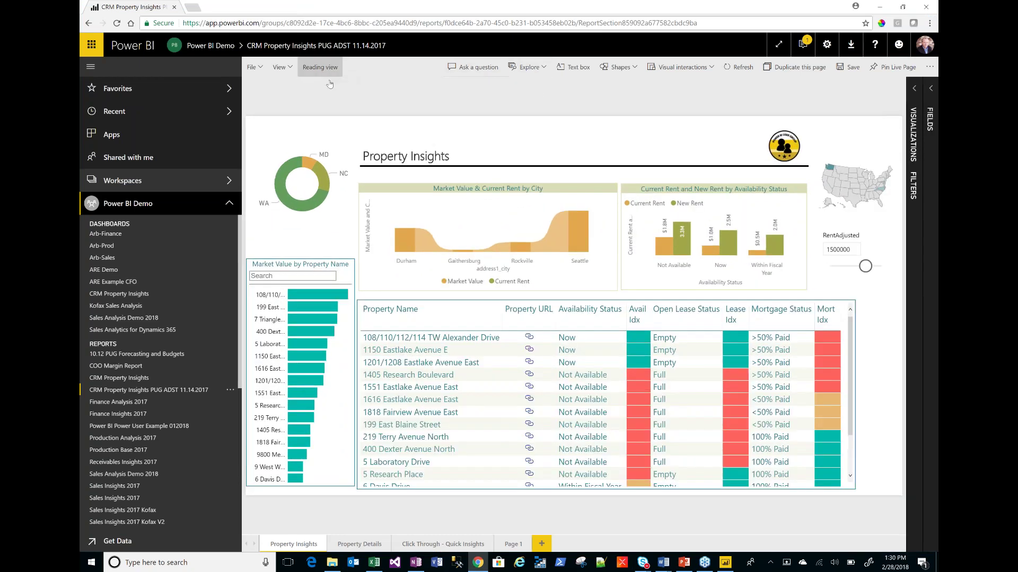
# - Toggle reading view, collapse the left navigation, and discard an empty test Q&A visual
pyautogui.click(320, 67)
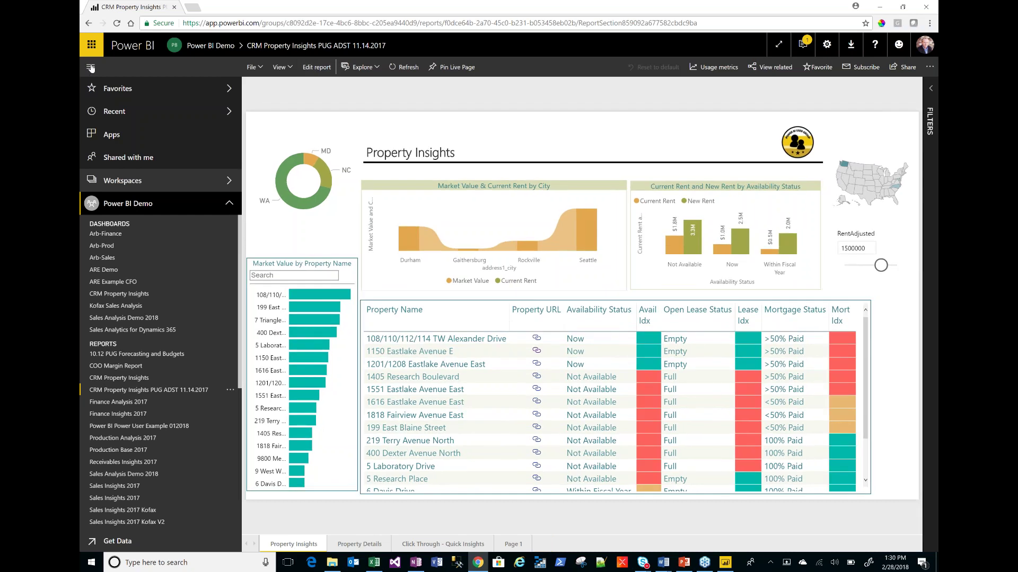
pyautogui.click(91, 68)
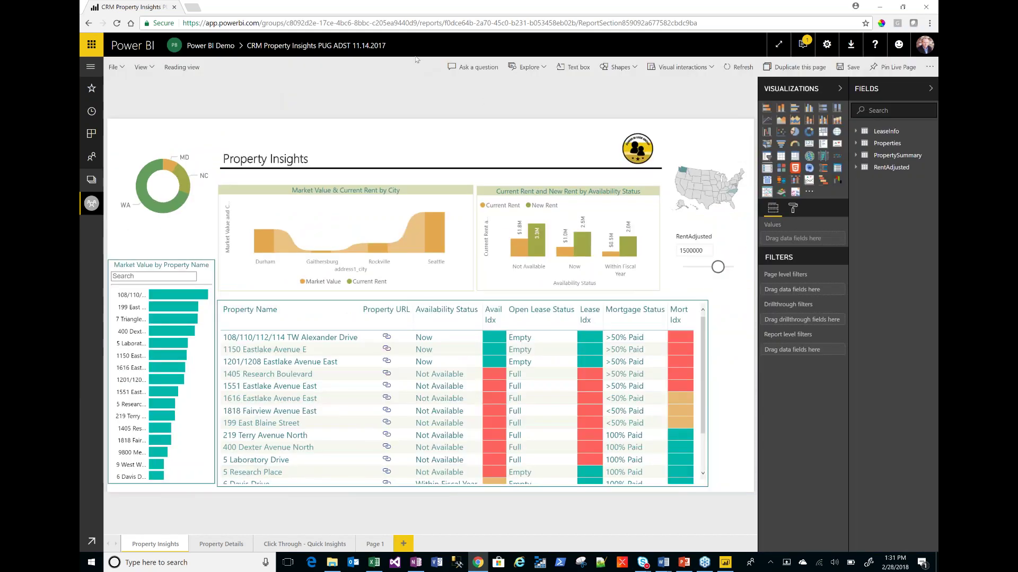
pyautogui.click(462, 70)
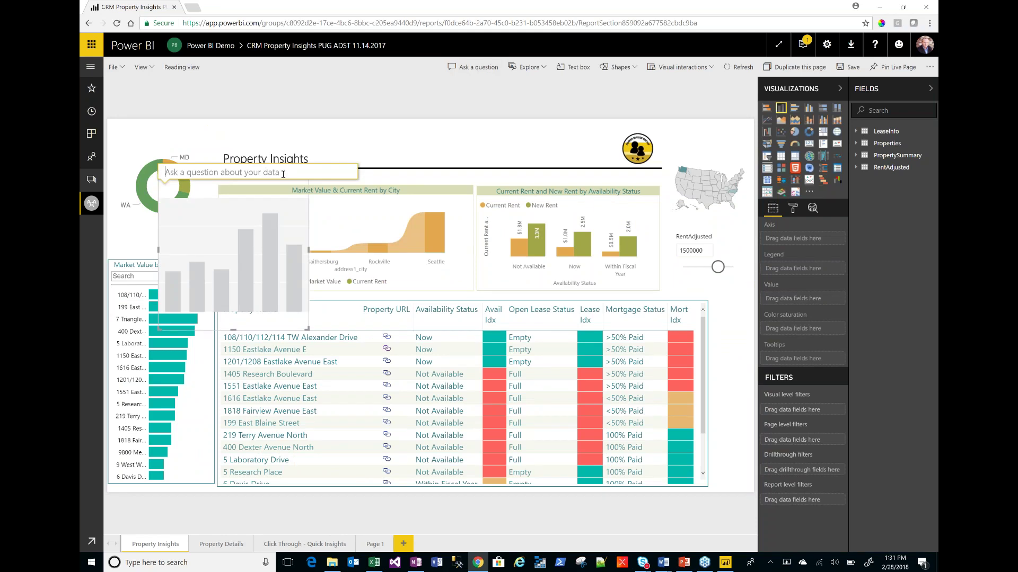
pyautogui.press('Escape')
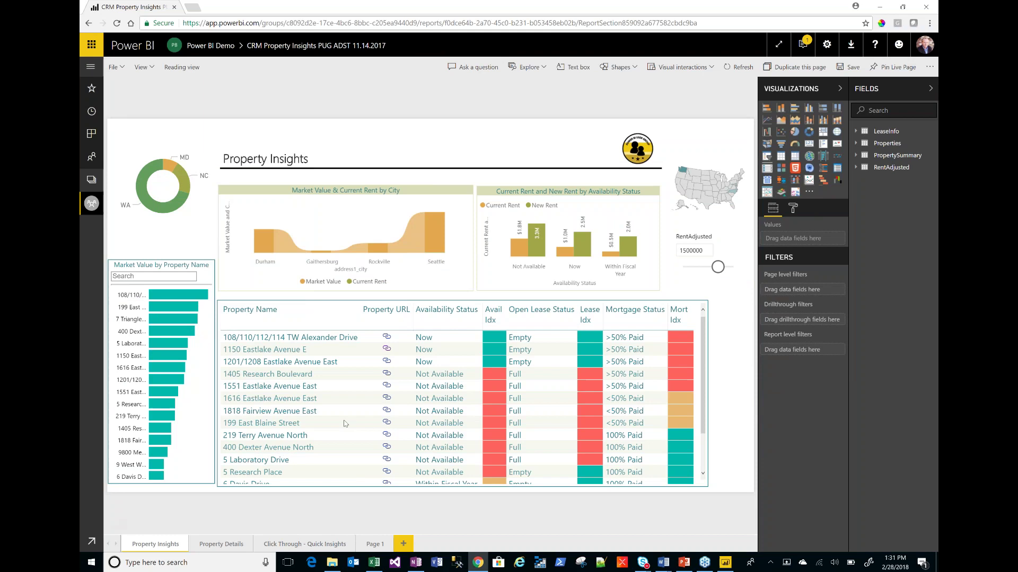
# - On Page 1, add a Q&A chart for 'What is my top property name by current rent', then switch to reading view
pyautogui.click(376, 545)
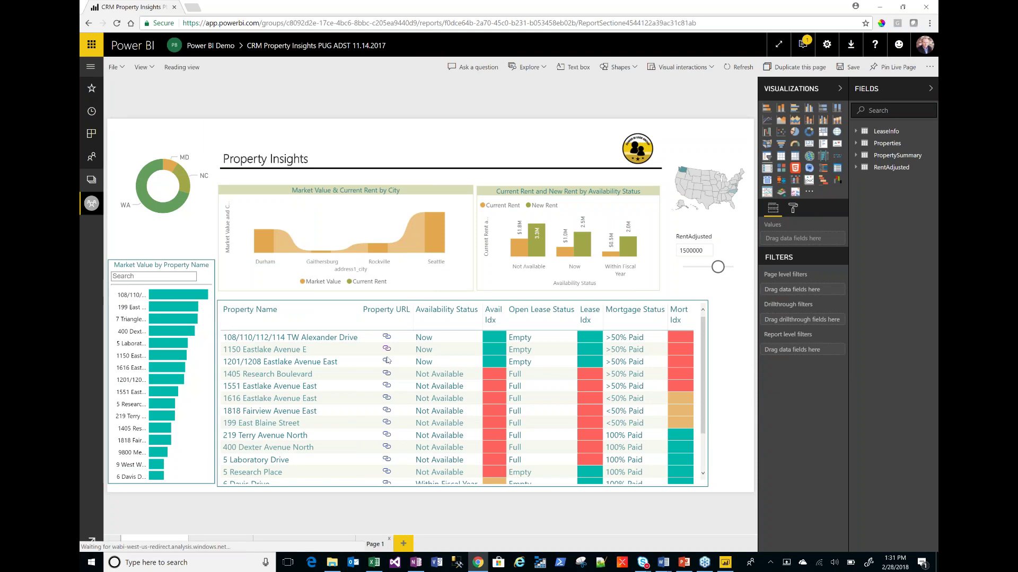
pyautogui.click(466, 67)
pyautogui.write('What is my top pro')
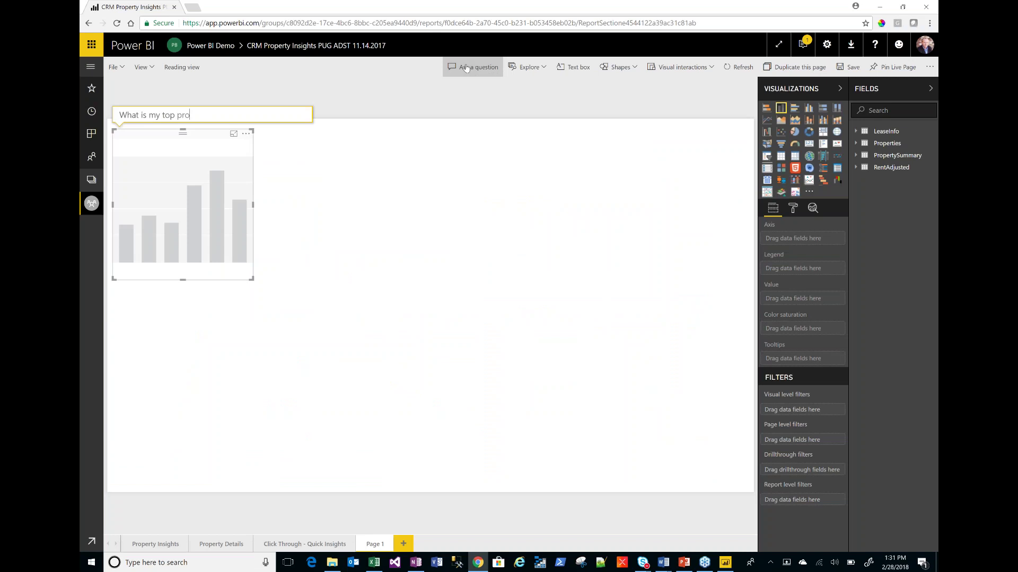
pyautogui.write('perty n')
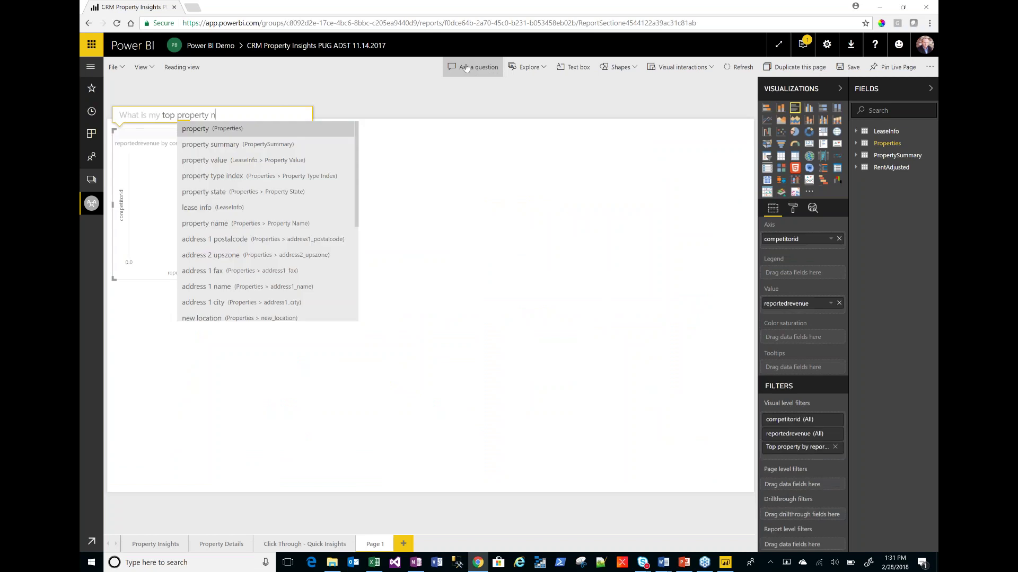
pyautogui.write('ame by current rent')
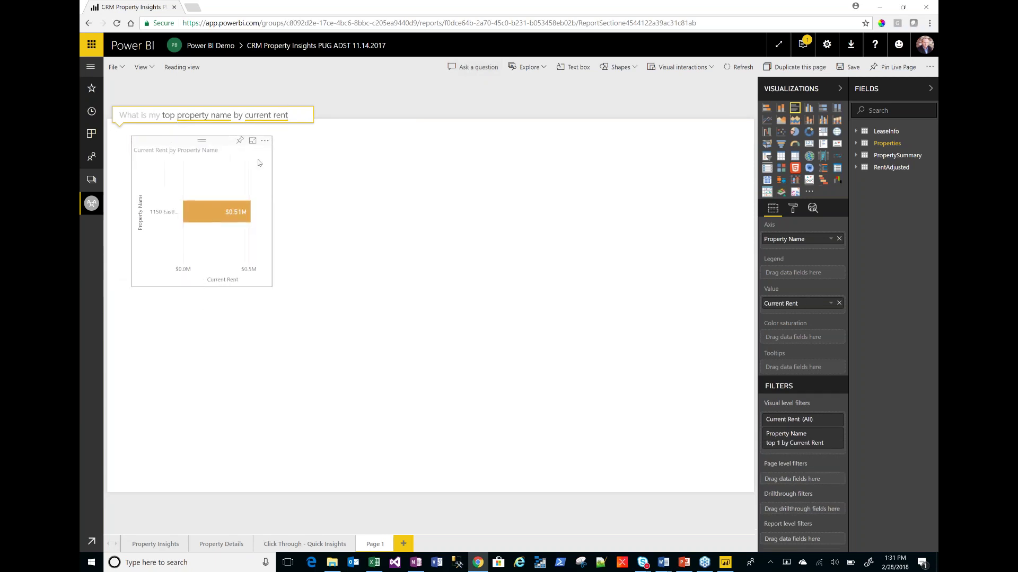
pyautogui.click(279, 165)
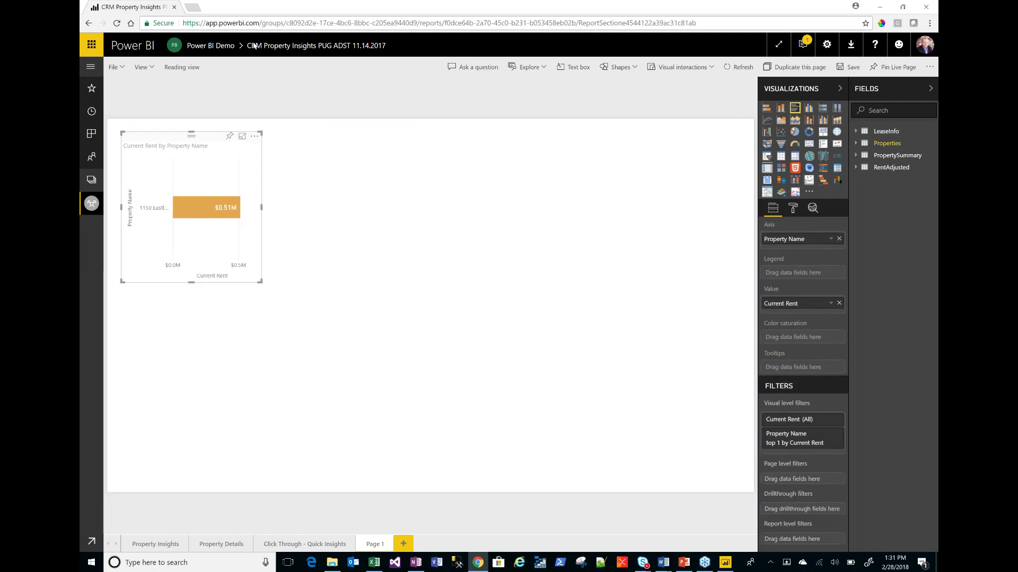
pyautogui.click(188, 73)
pyautogui.click(546, 323)
# - Browse Workspaces > Power BI Demo and open the CRM Property Insights dashboard
pyautogui.click(159, 544)
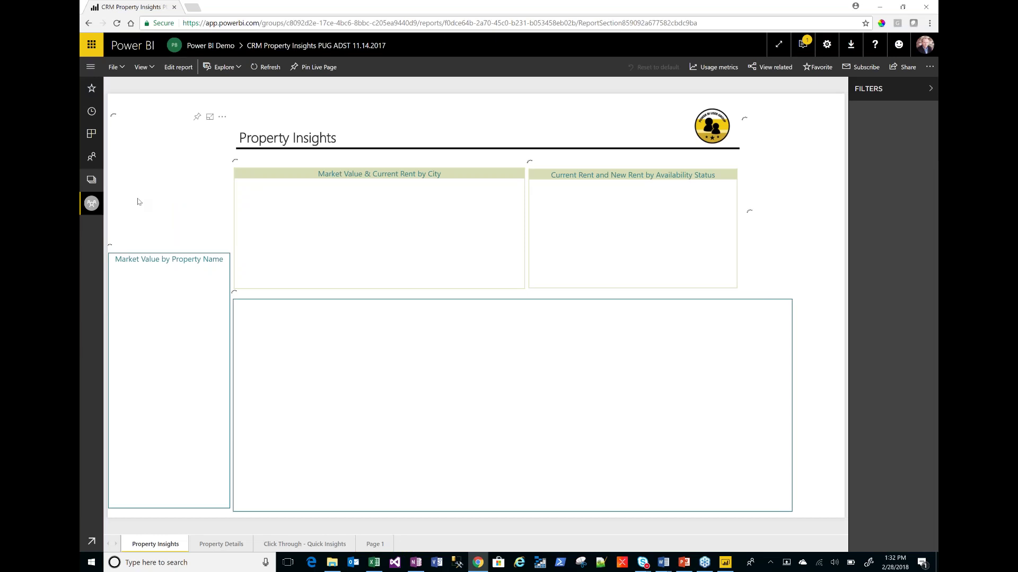
pyautogui.click(92, 203)
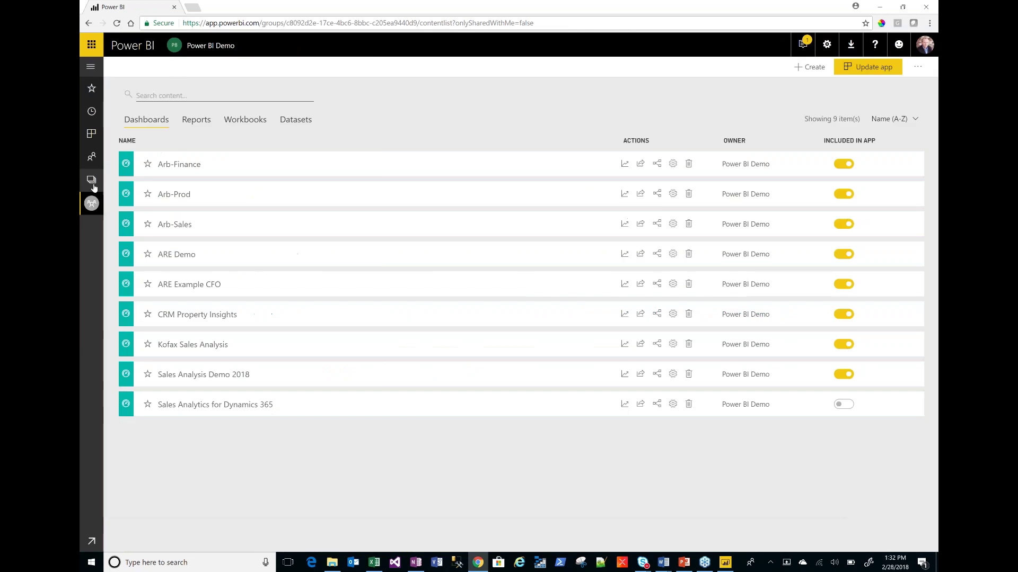
pyautogui.click(92, 203)
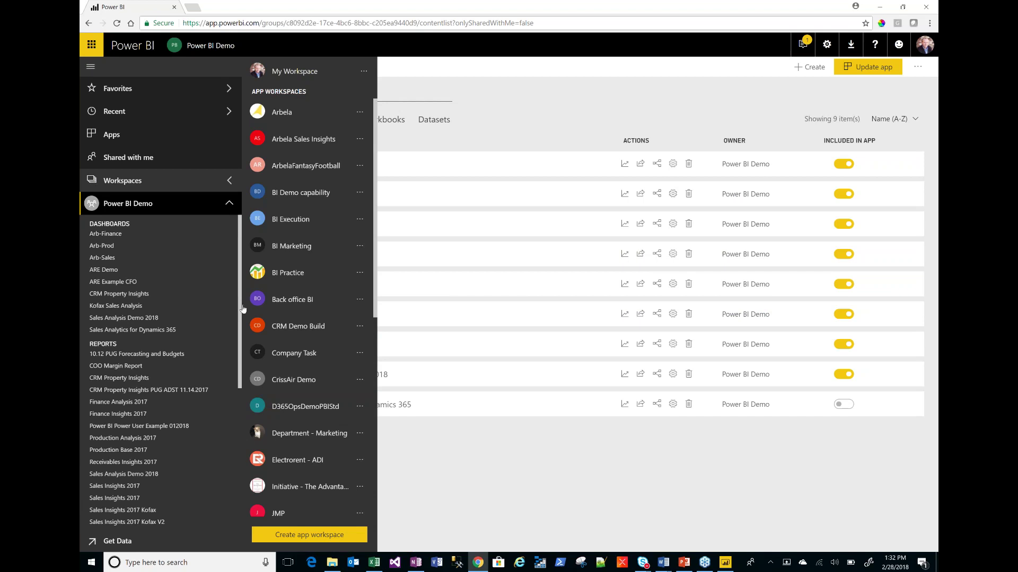
pyautogui.moveTo(240, 309); pyautogui.dragTo(237, 315)
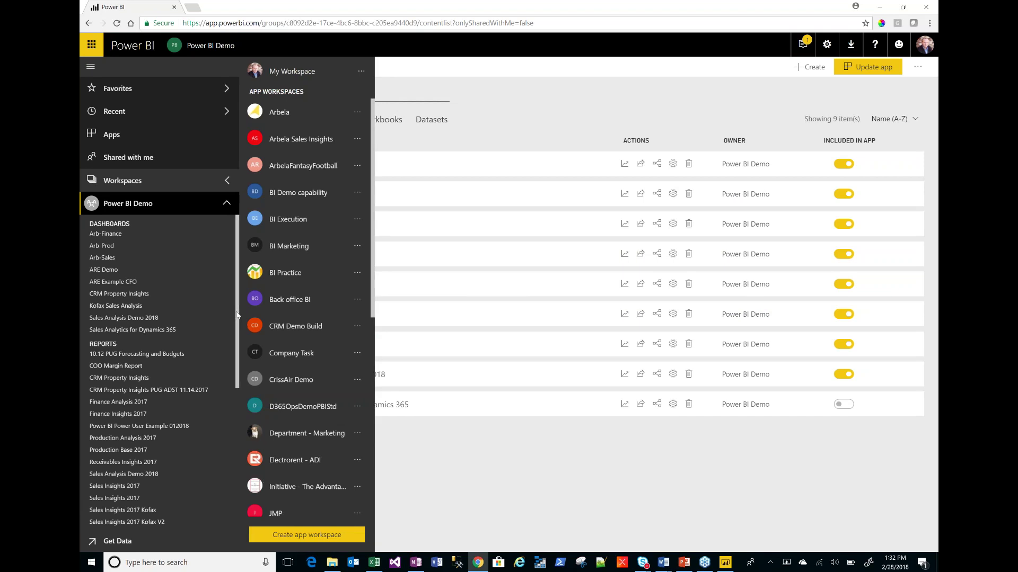
pyautogui.scroll(-1, 237, 315)
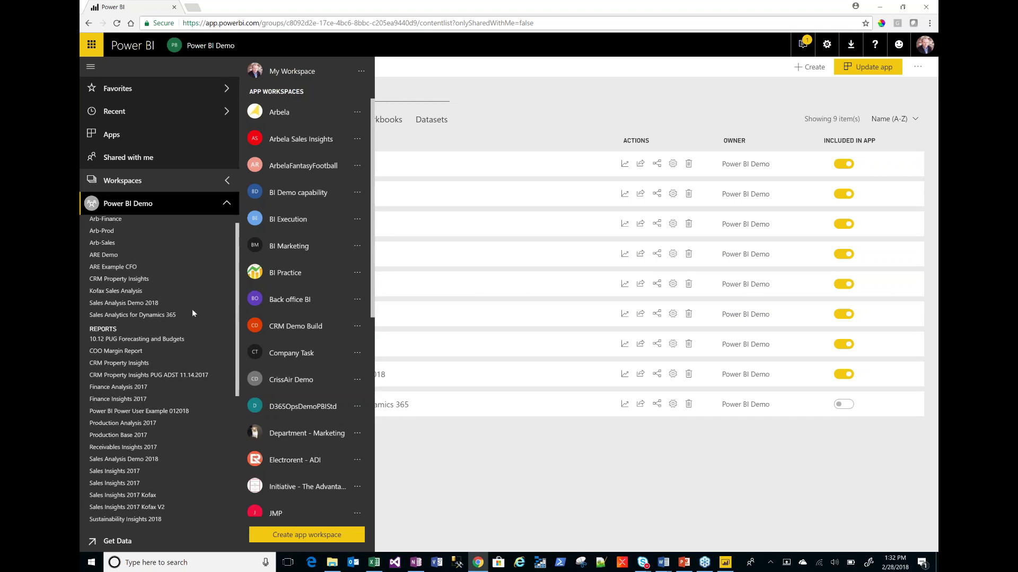
pyautogui.click(139, 280)
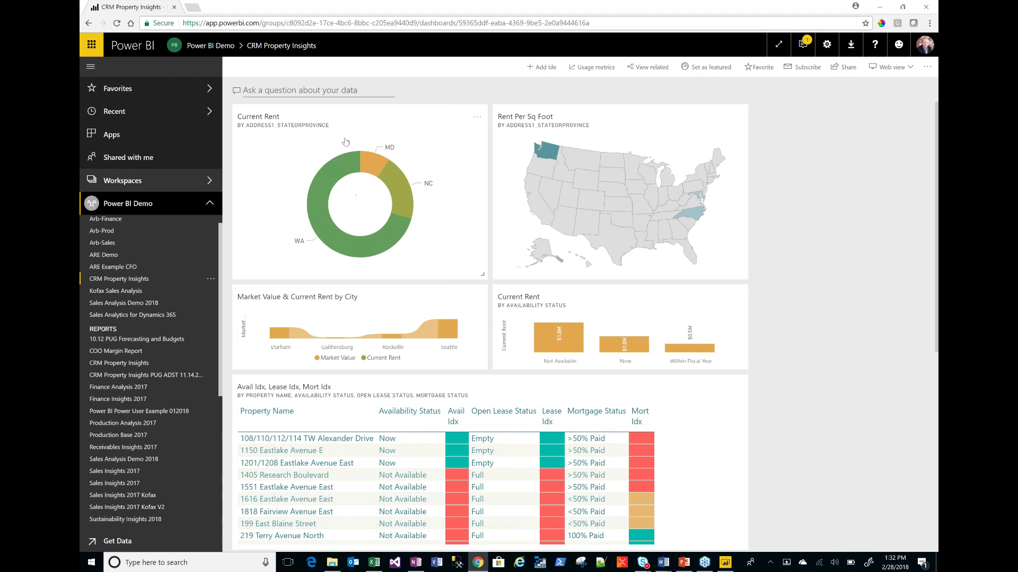
# - Ask the dashboard Q&A box 'What is my top property name by current rent'
pyautogui.click(326, 80)
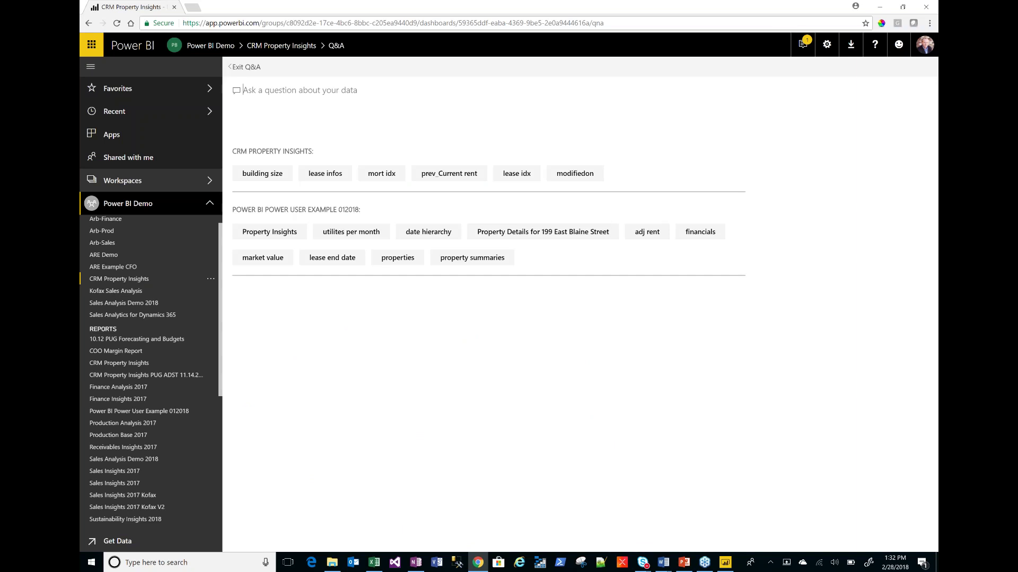
pyautogui.write('What ')
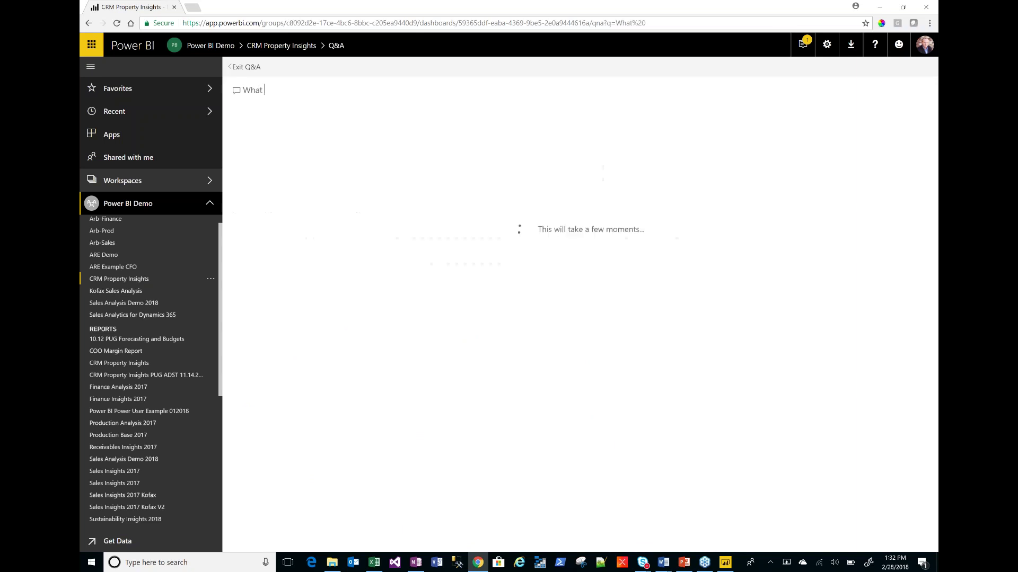
pyautogui.write('is my to')
pyautogui.press('BackSpace')
pyautogui.press('BackSpace')
pyautogui.write('t is my top propa')
pyautogui.press('BackSpace')
pyautogui.write('erty ')
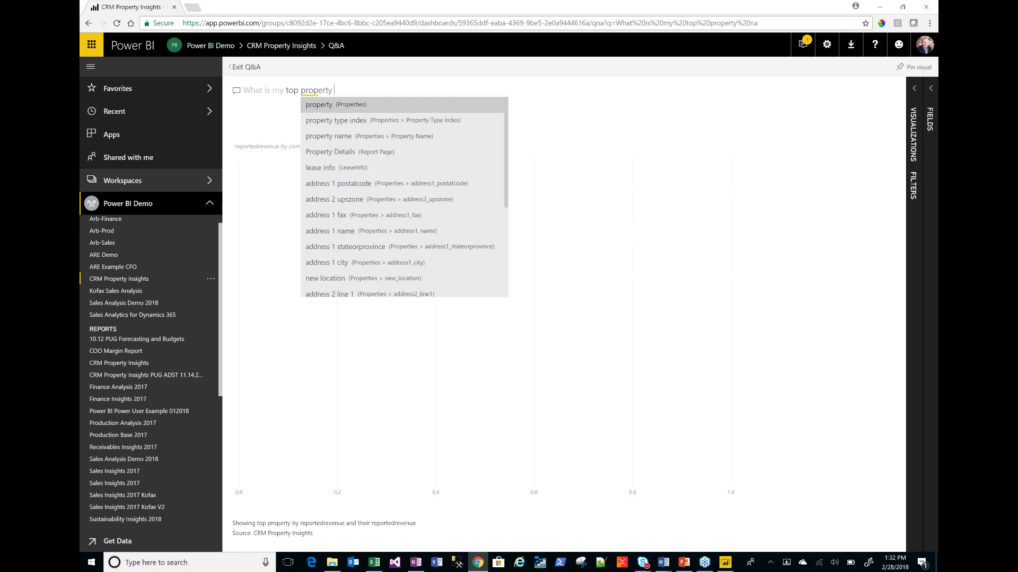
pyautogui.write('name by c')
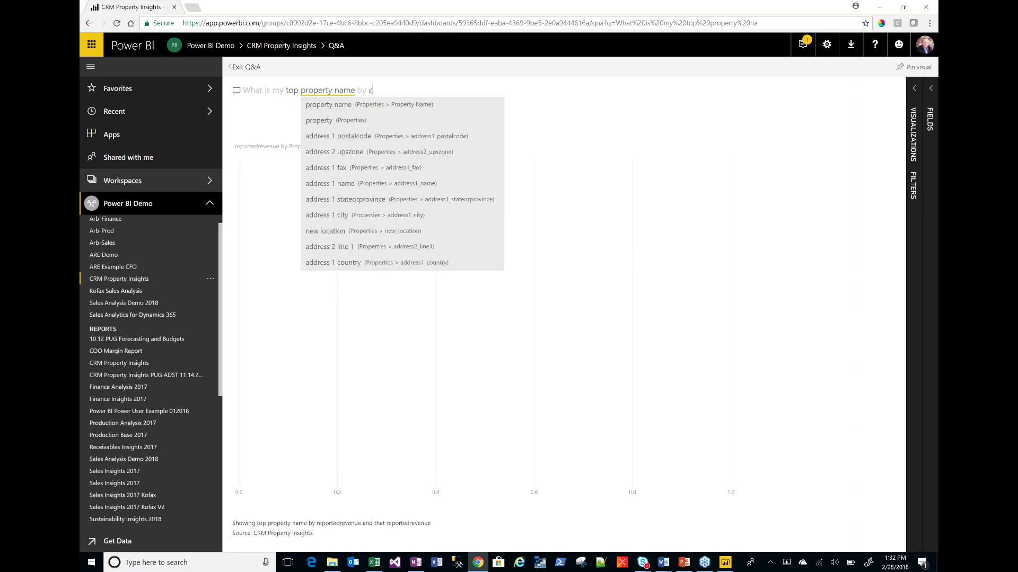
pyautogui.write('urrent remt')
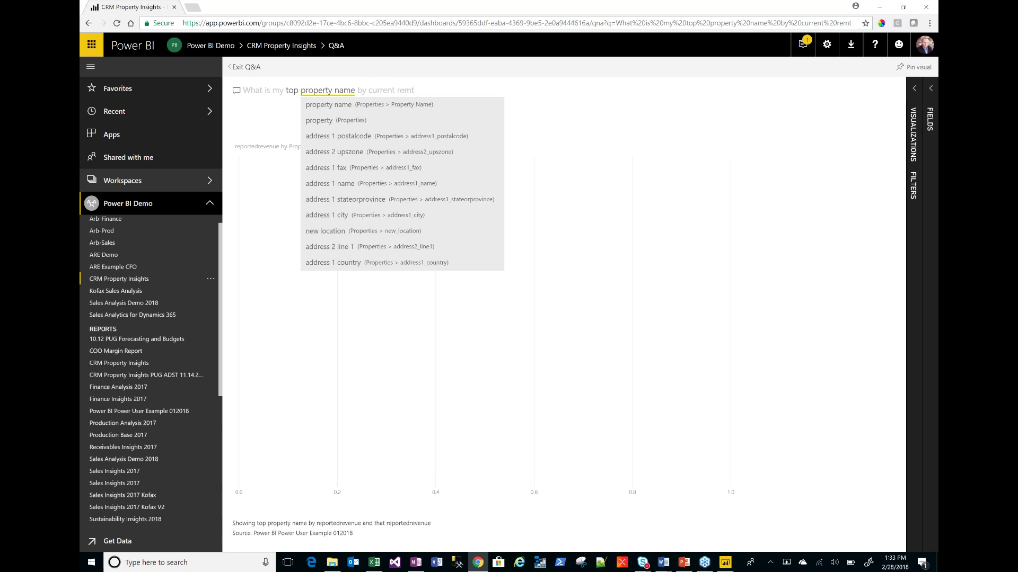
pyautogui.press('BackSpace')
pyautogui.press('BackSpace')
pyautogui.write('nt')
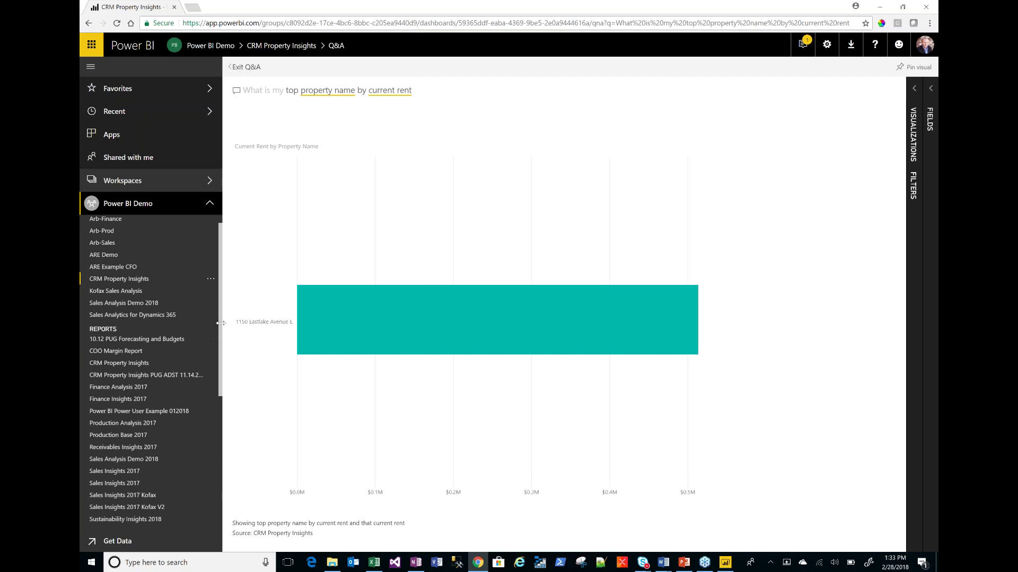
pyautogui.scroll(-5, 220, 346)
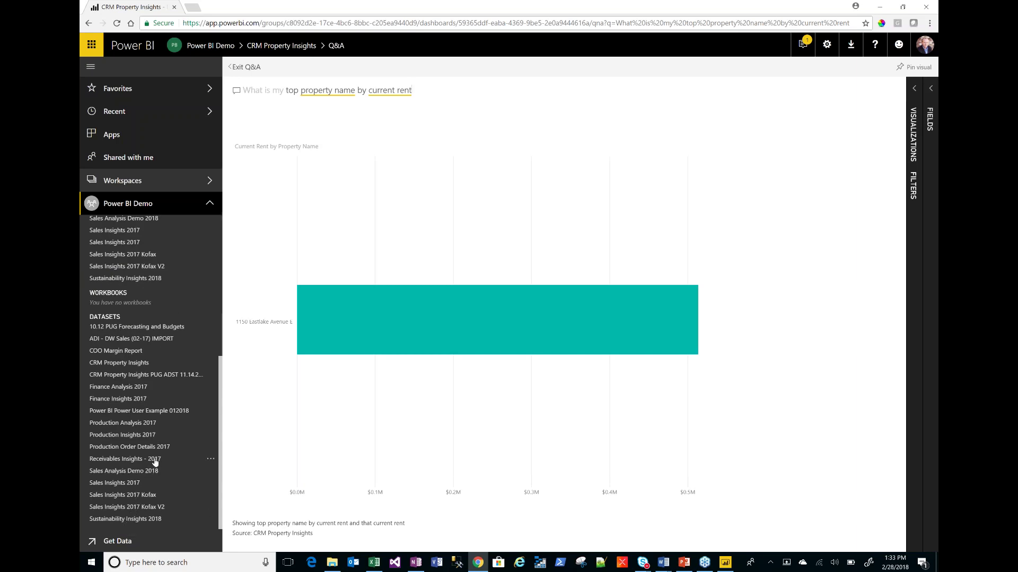
# - Open the Schedule refresh settings for the CRM Property Insights PUG ADST 11.14.2017 dataset
pyautogui.click(157, 378)
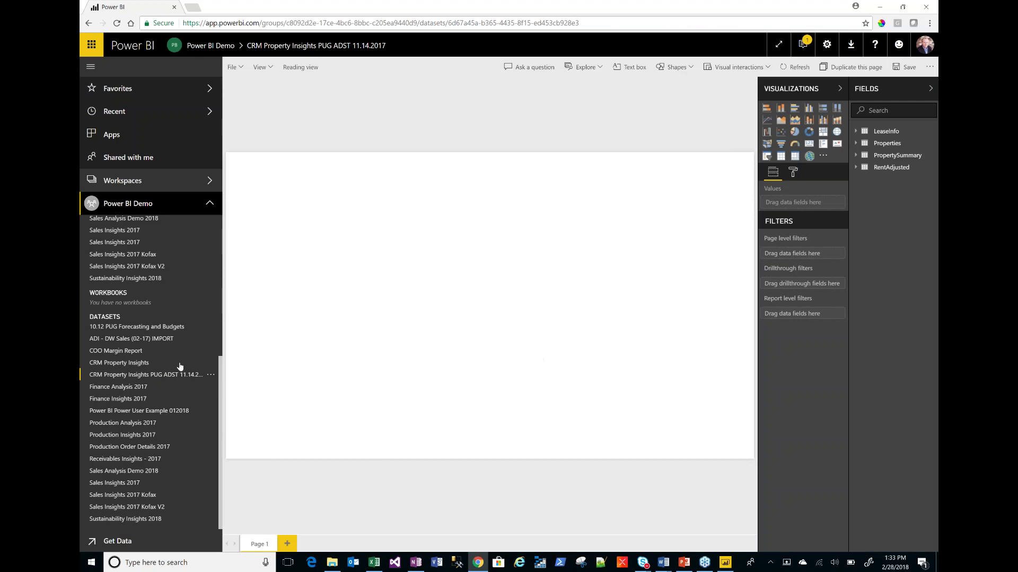
pyautogui.click(210, 375)
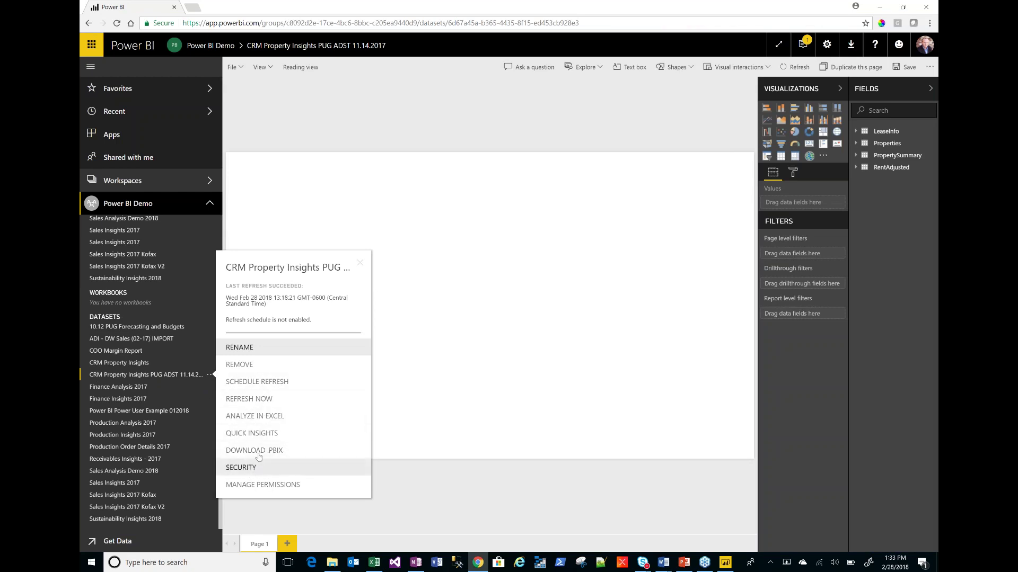
pyautogui.click(271, 389)
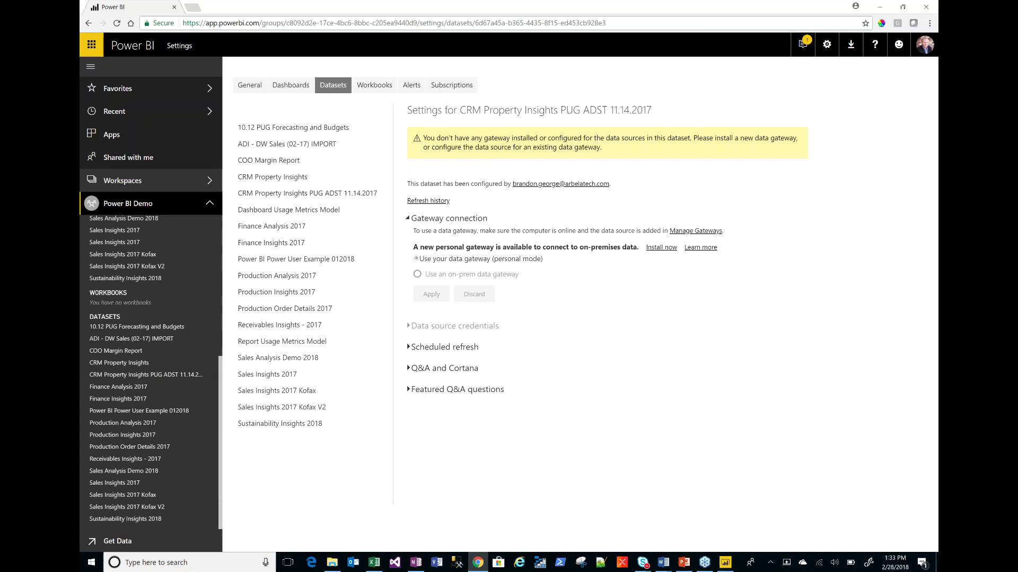
# - Tick 'Allow Cortana to access this dataset', apply it, and expand Featured Q&A questions
pyautogui.click(407, 375)
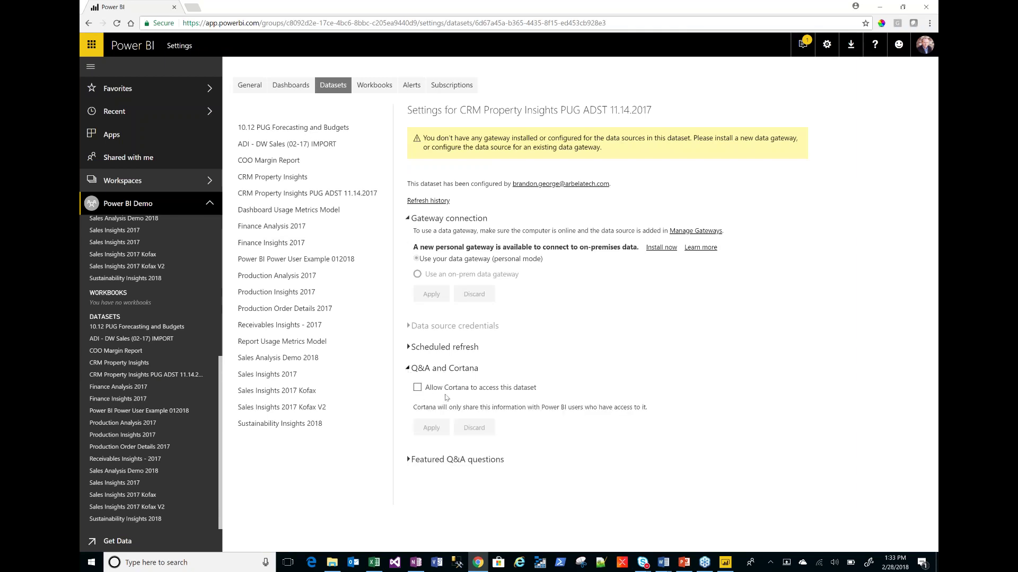
pyautogui.click(407, 459)
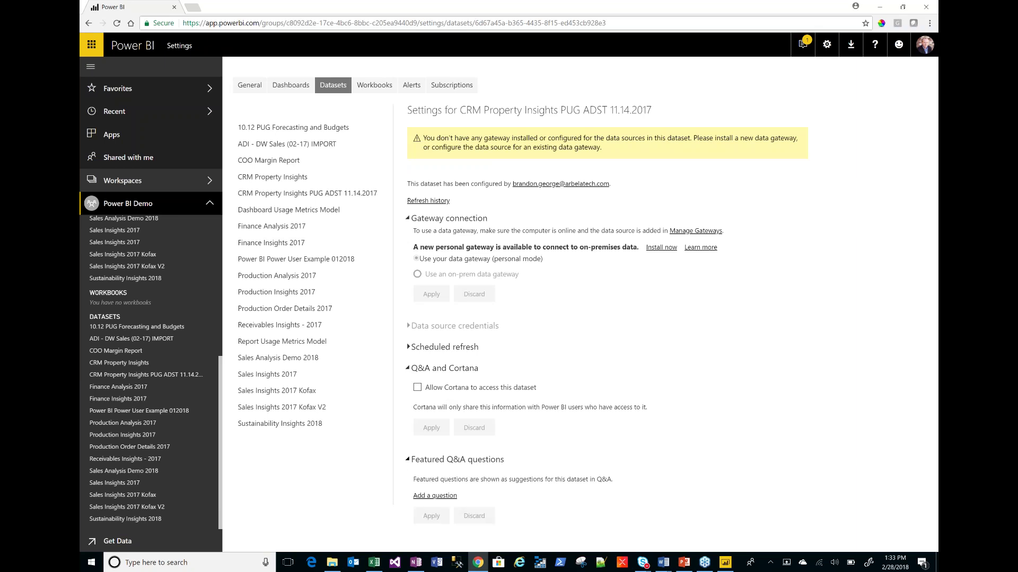
pyautogui.click(418, 388)
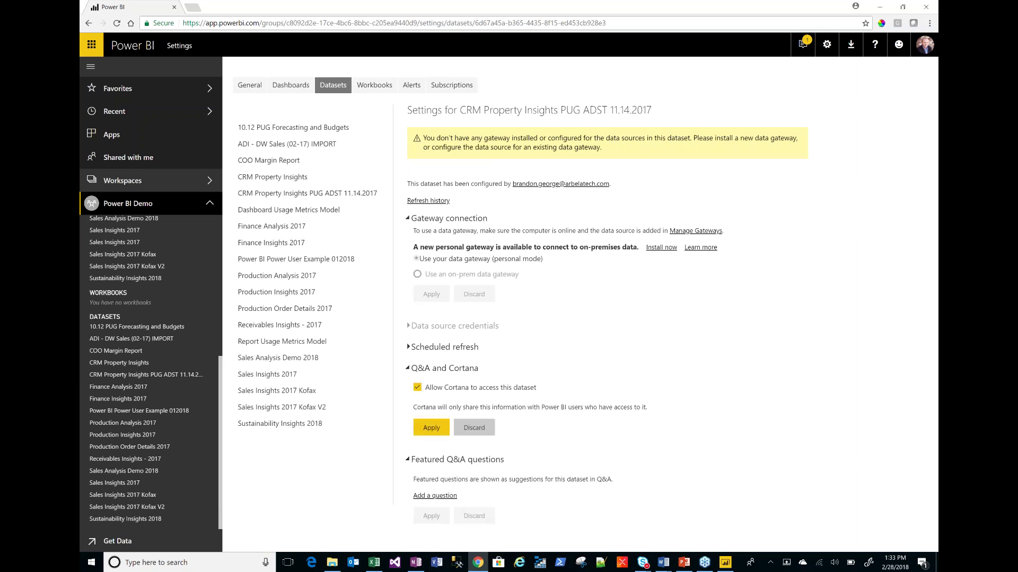
pyautogui.click(431, 428)
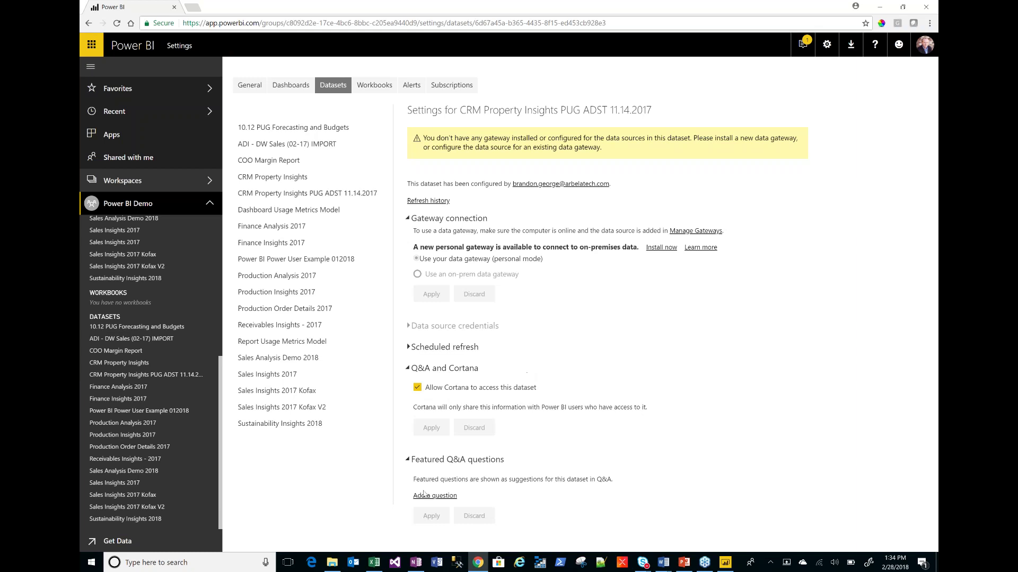
pyautogui.click(408, 370)
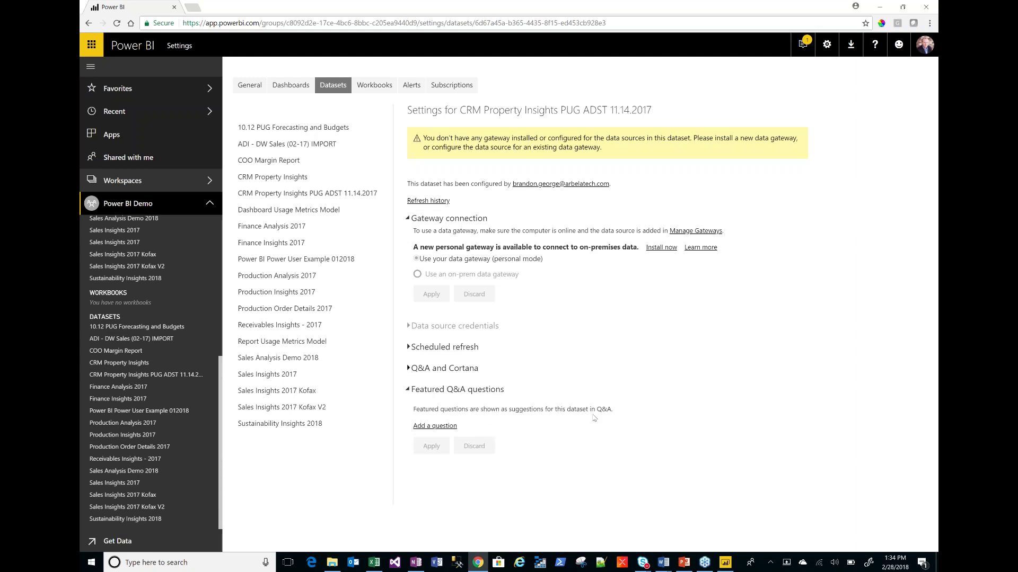
# - Add and apply the featured Q&A question 'What is my top property name by current rent'
pyautogui.click(434, 426)
pyautogui.write('What is my top property name by')
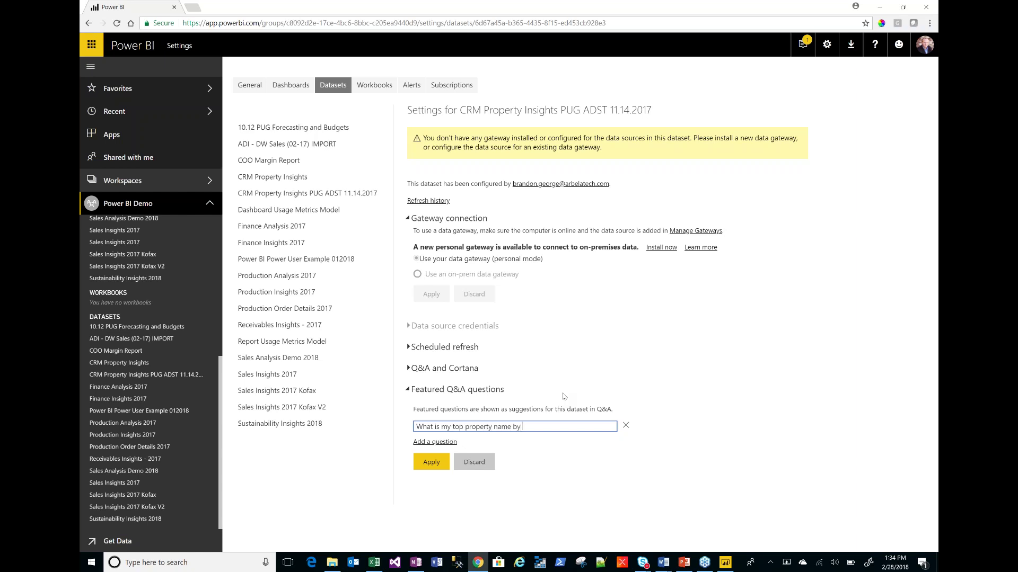
pyautogui.write(' current rent')
pyautogui.click(432, 463)
pyautogui.click(432, 464)
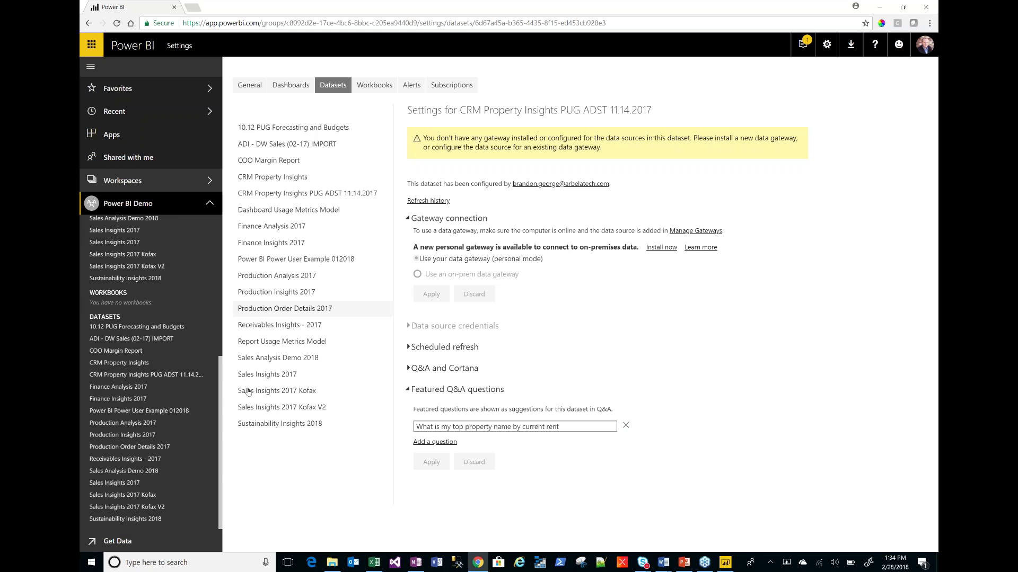
pyautogui.scroll(5, 149, 333)
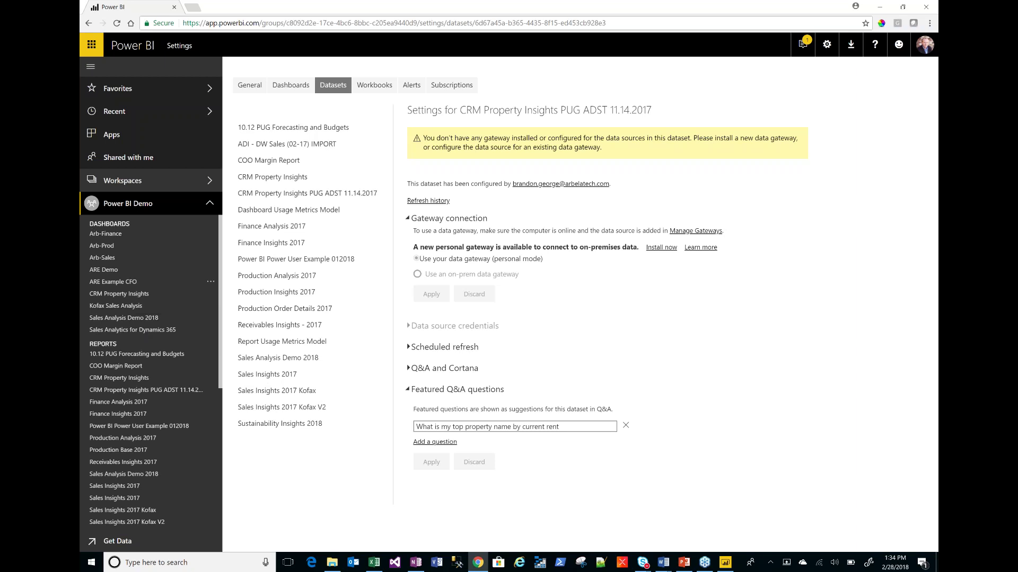
# - Reopen the CRM Property Insights dashboard, try then exit Q&A, and show the 'Power BI: Adding conversation' slide
pyautogui.click(129, 295)
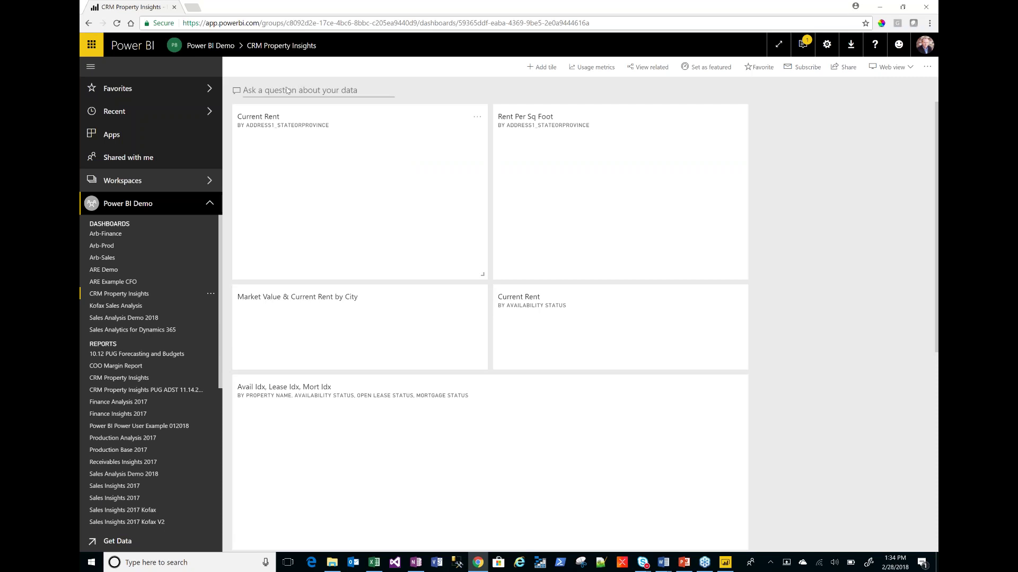
pyautogui.click(344, 90)
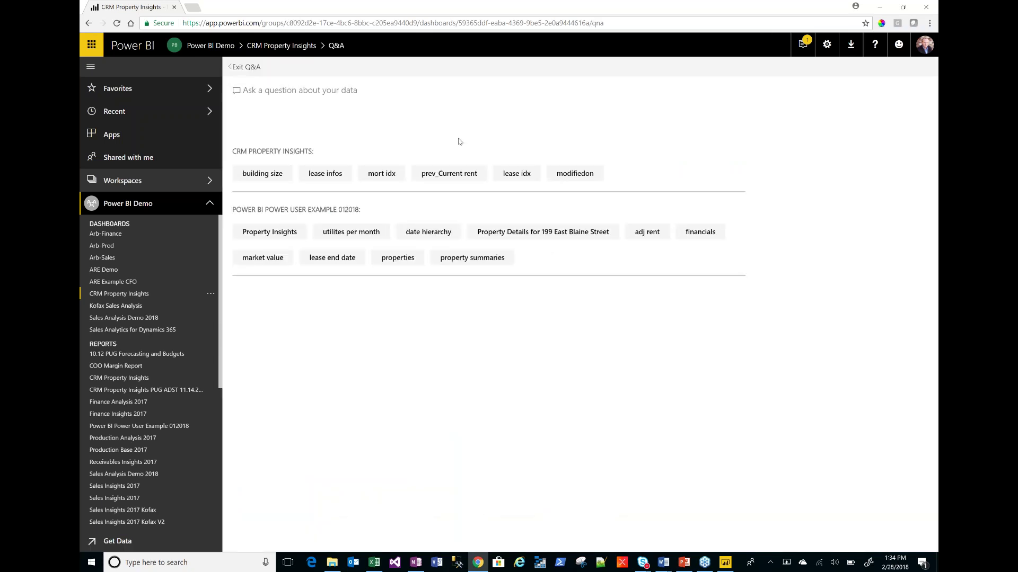
pyautogui.write('Wha')
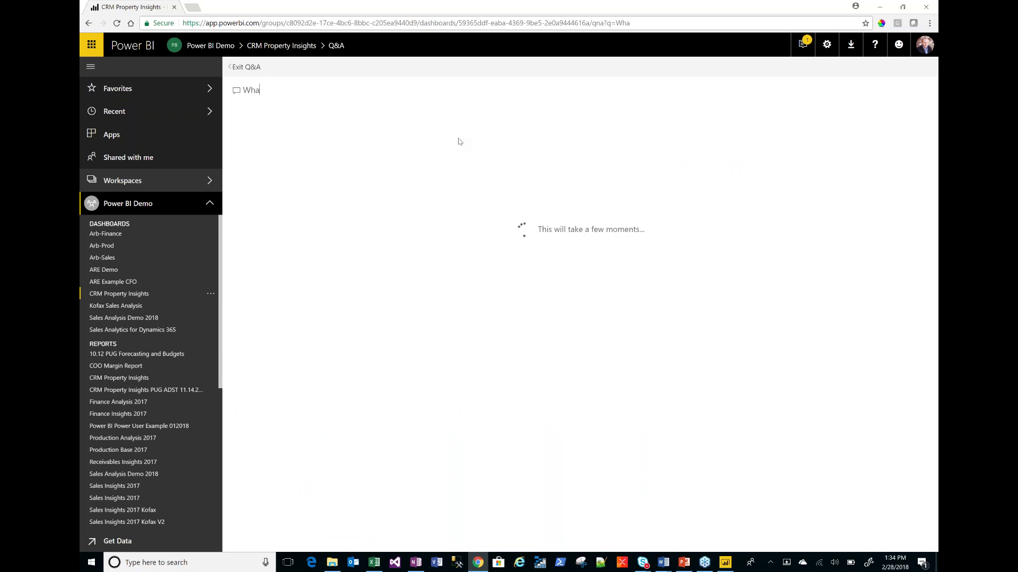
pyautogui.write('t is ')
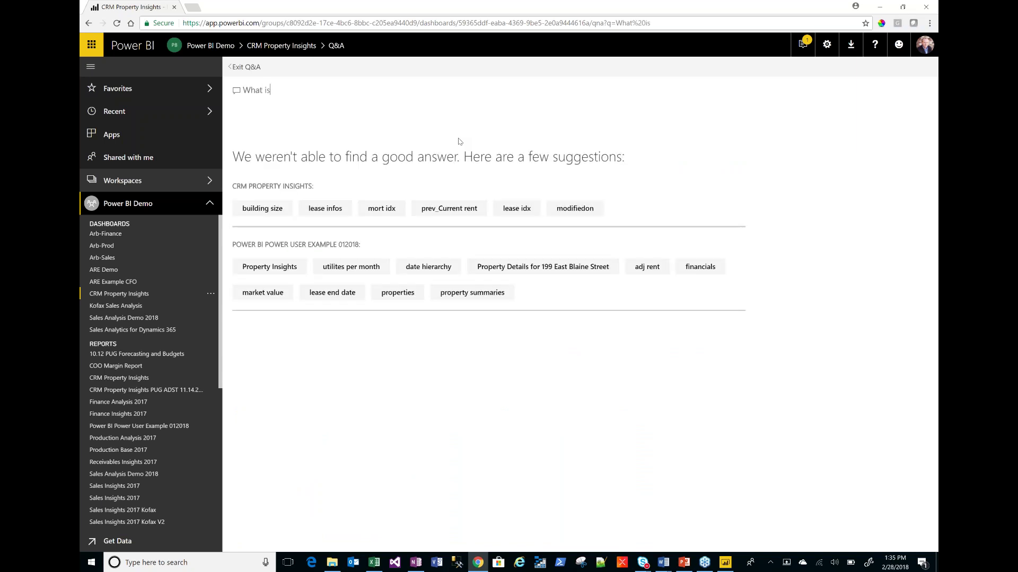
pyautogui.write('my')
pyautogui.press('BackSpace')
pyautogui.press('BackSpace')
pyautogui.press('BackSpace')
pyautogui.press('BackSpace')
pyautogui.press('BackSpace')
pyautogui.press('BackSpace')
pyautogui.press('BackSpace')
pyautogui.press('BackSpace')
pyautogui.press('BackSpace')
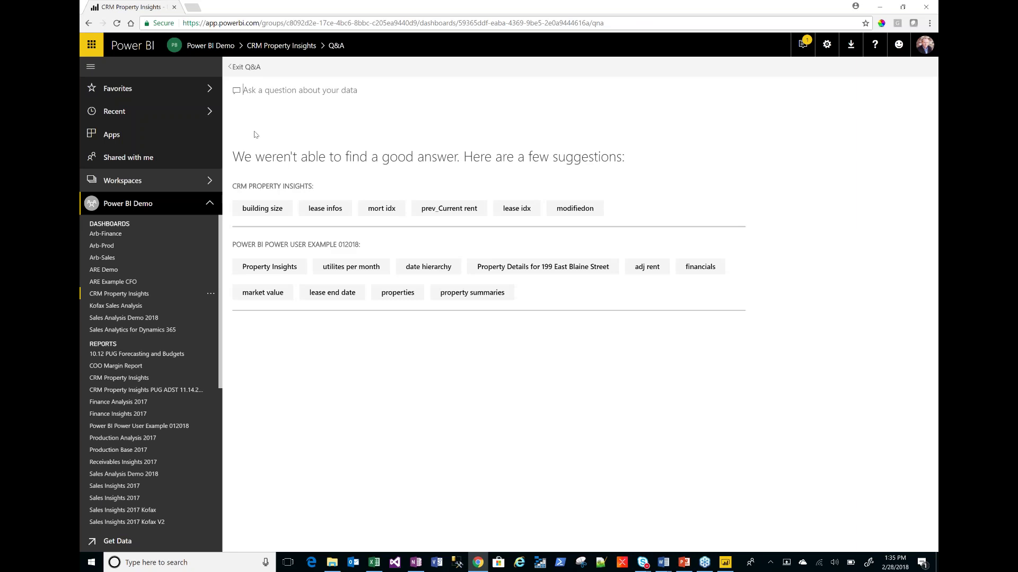
pyautogui.click(248, 68)
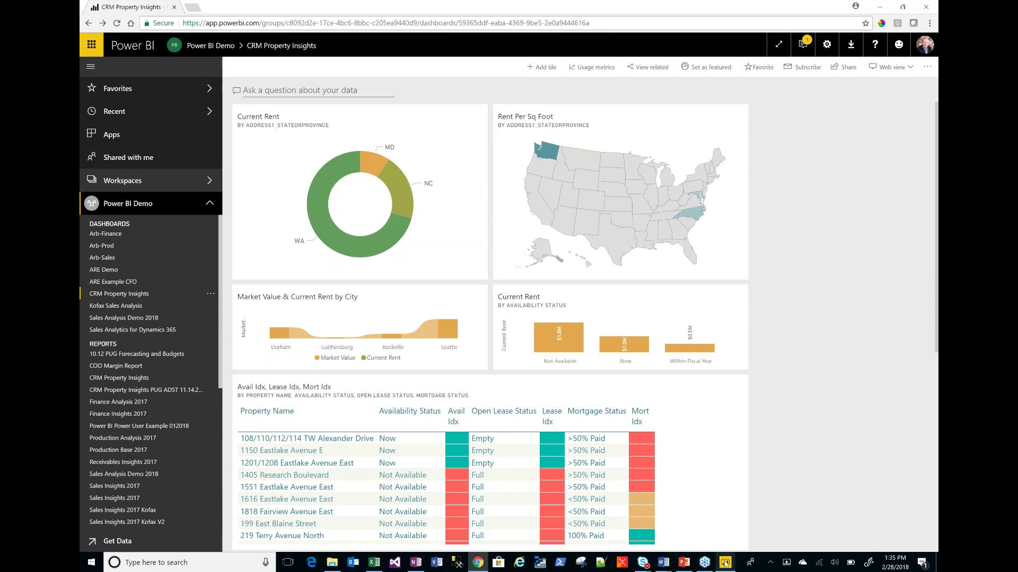
pyautogui.click(684, 563)
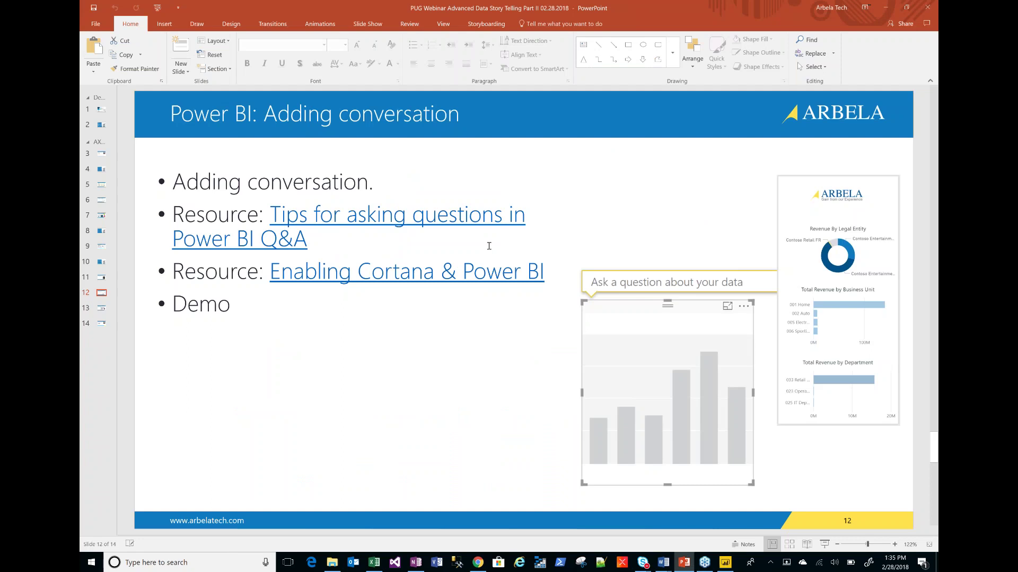
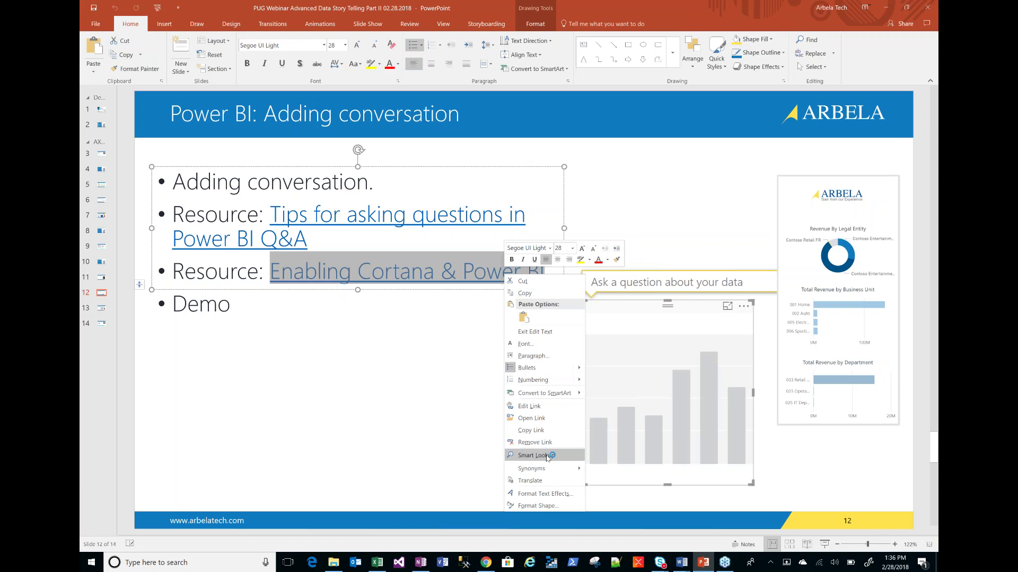
# - Copy the Enabling Cortana & Power BI link address and load the service-cortana-enable docs page in a new Chrome tab
pyautogui.click(547, 406)
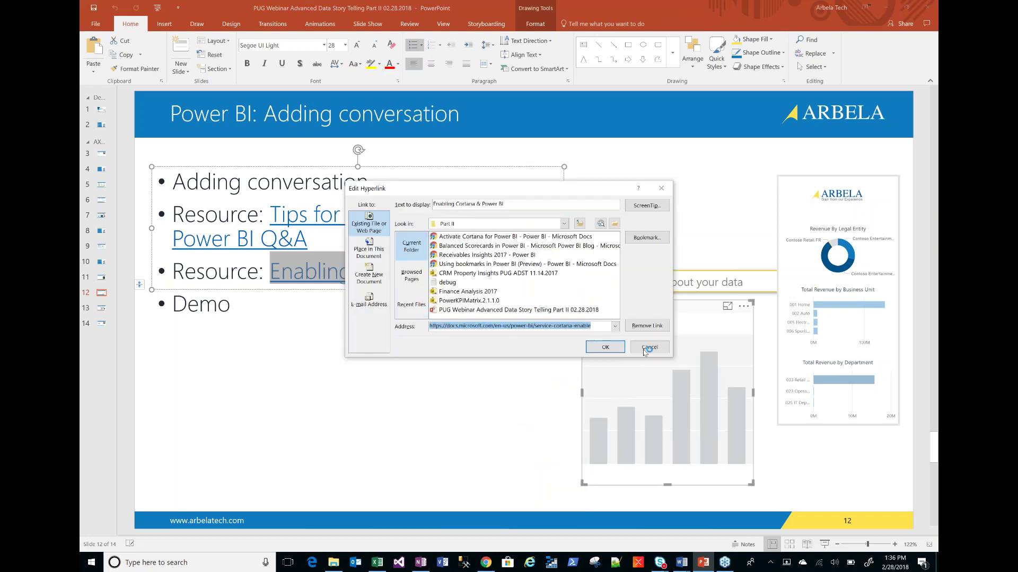
pyautogui.click(650, 347)
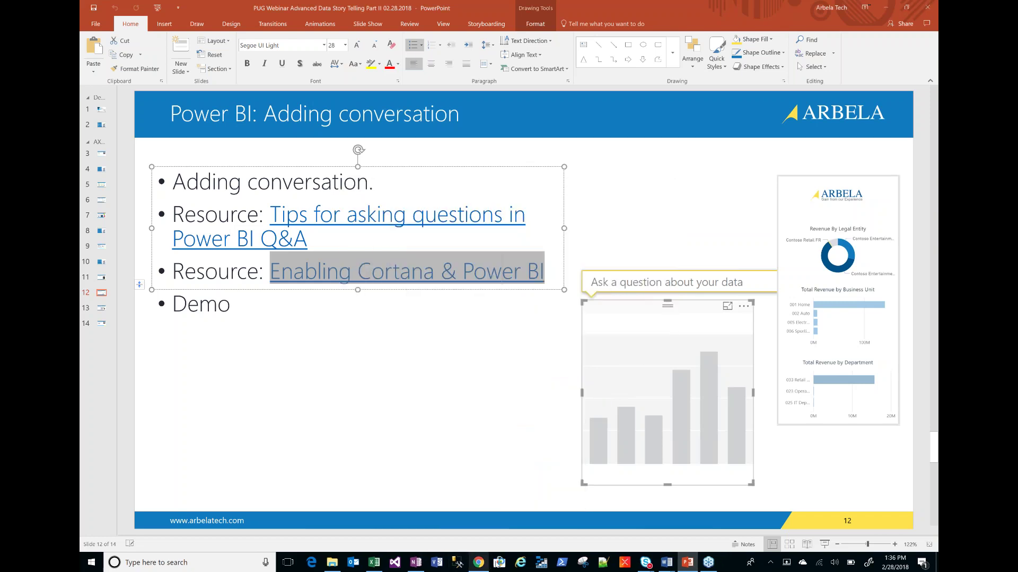
pyautogui.click(484, 565)
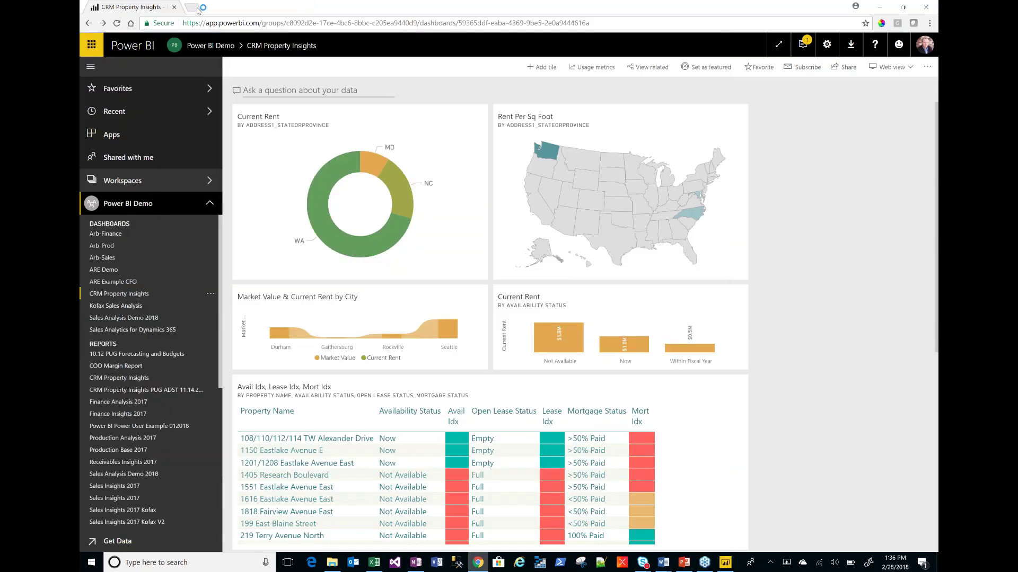
pyautogui.click(192, 7)
pyautogui.write('https://docs.microsoft.com/en-us/power-bi/service-cortana-enable')
pyautogui.press('Return')
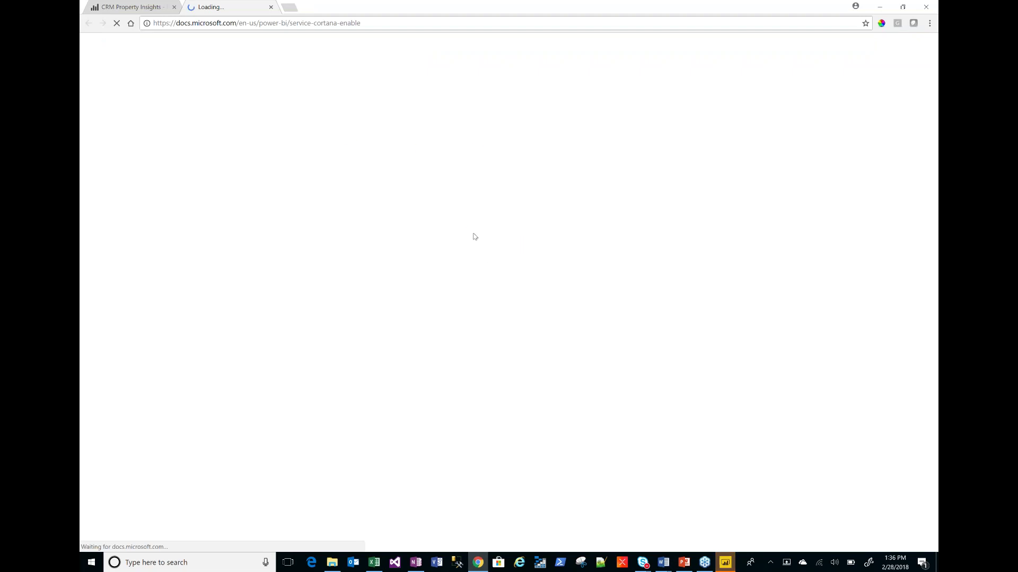
# - Read through the Enable Cortana to access Power BI reports article, then minimize Chrome to reveal the slide
pyautogui.click(190, 563)
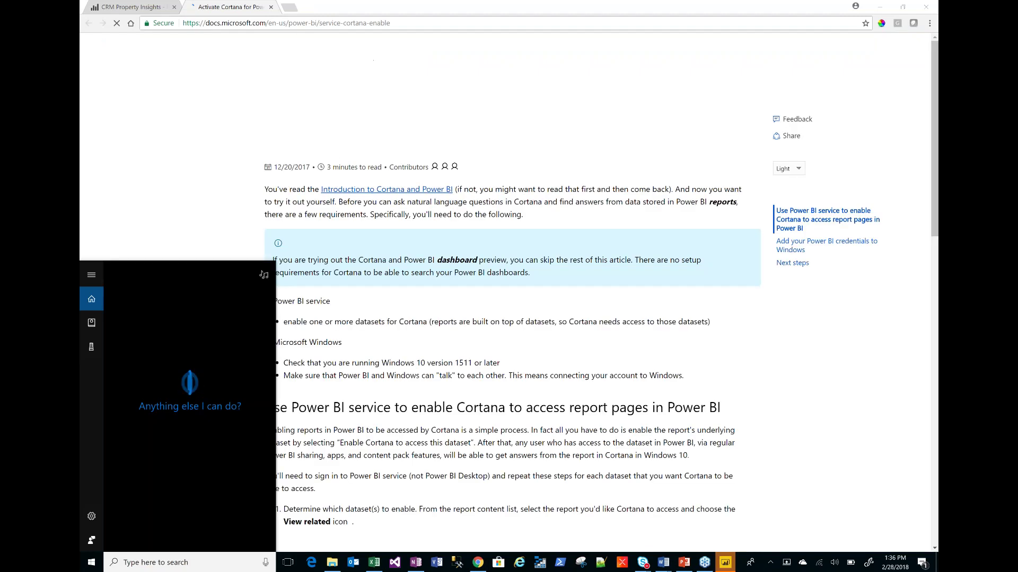
pyautogui.click(387, 125)
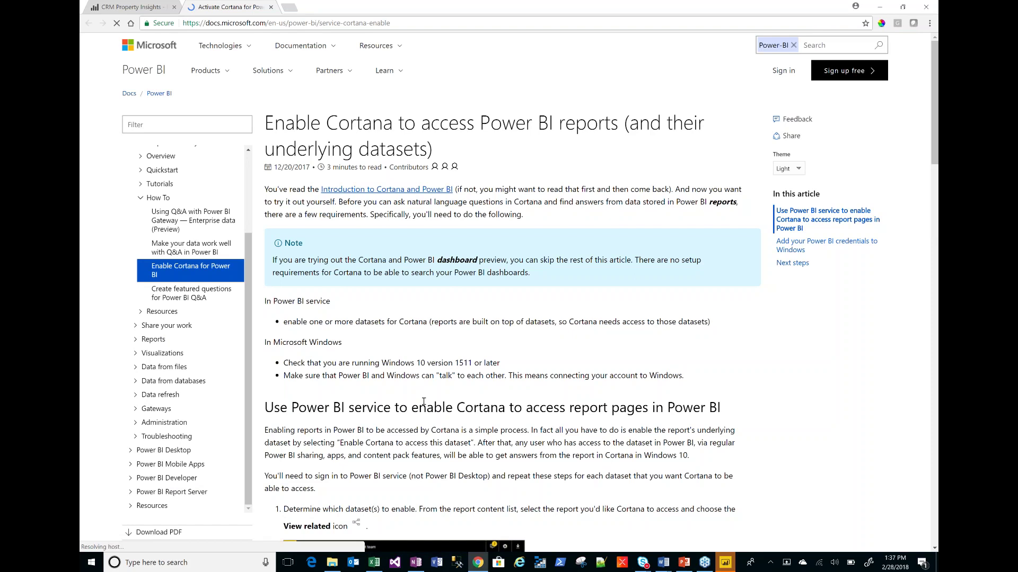
pyautogui.scroll(-1, 424, 402)
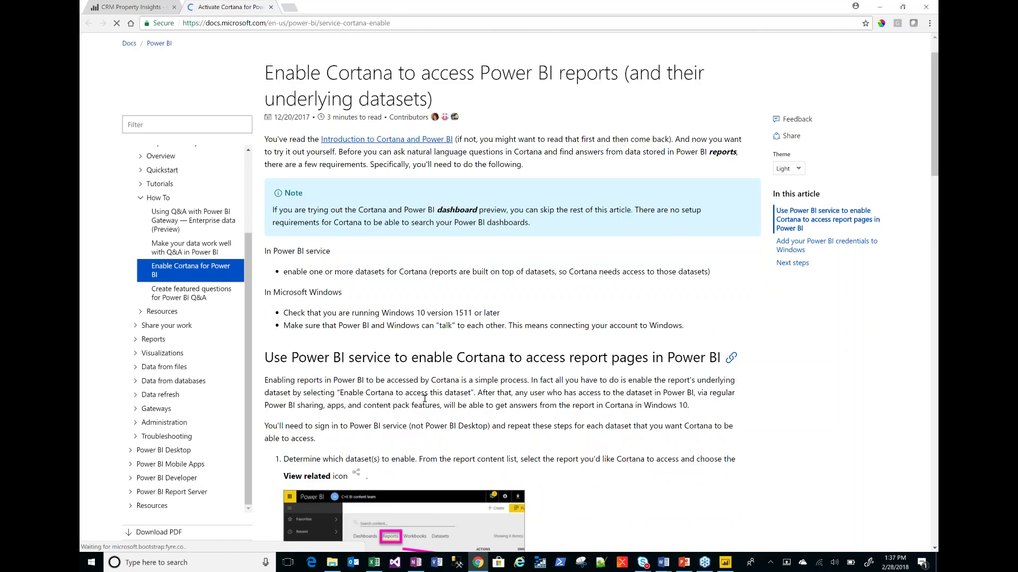
pyautogui.scroll(-1, 423, 398)
pyautogui.scroll(-10, 443, 394)
pyautogui.scroll(-2, 442, 394)
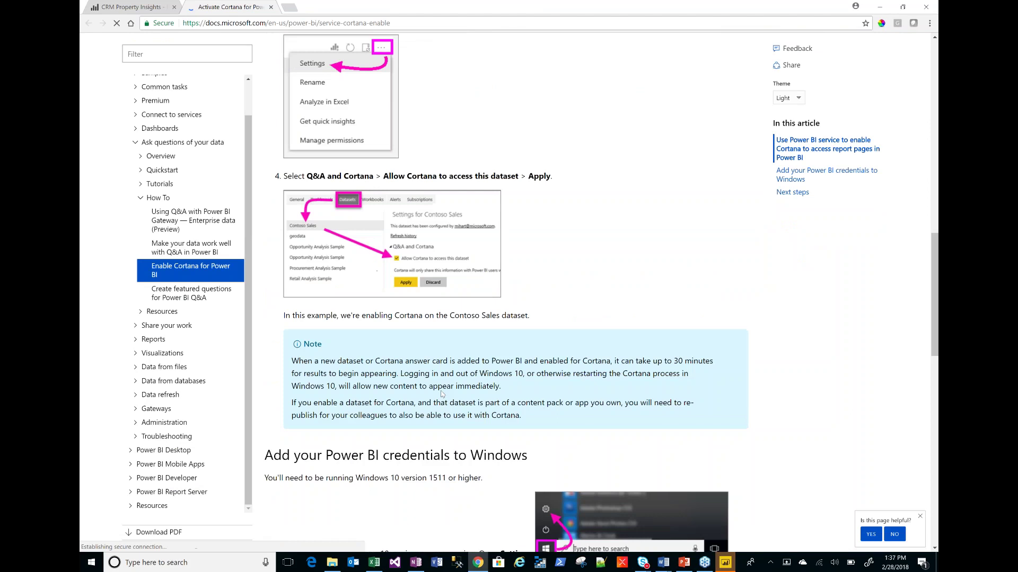
pyautogui.scroll(-1, 442, 395)
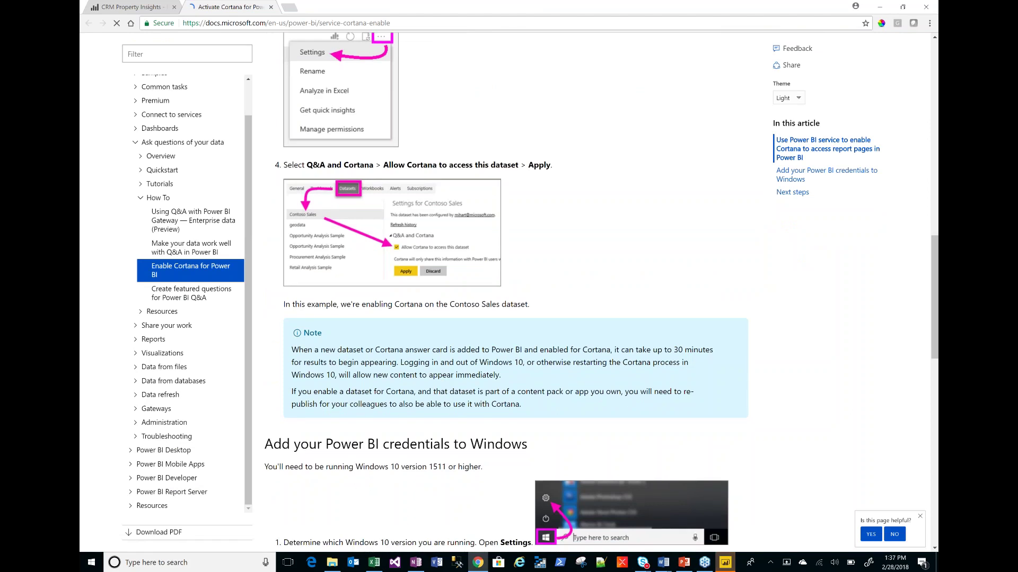
pyautogui.scroll(-1, 506, 292)
pyautogui.scroll(-2, 506, 292)
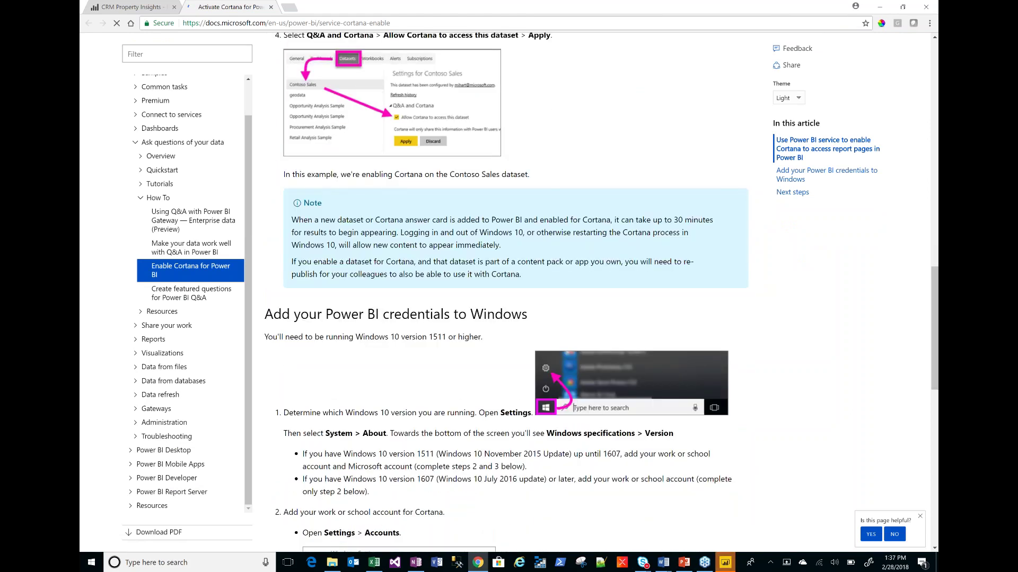
pyautogui.scroll(-3, 455, 394)
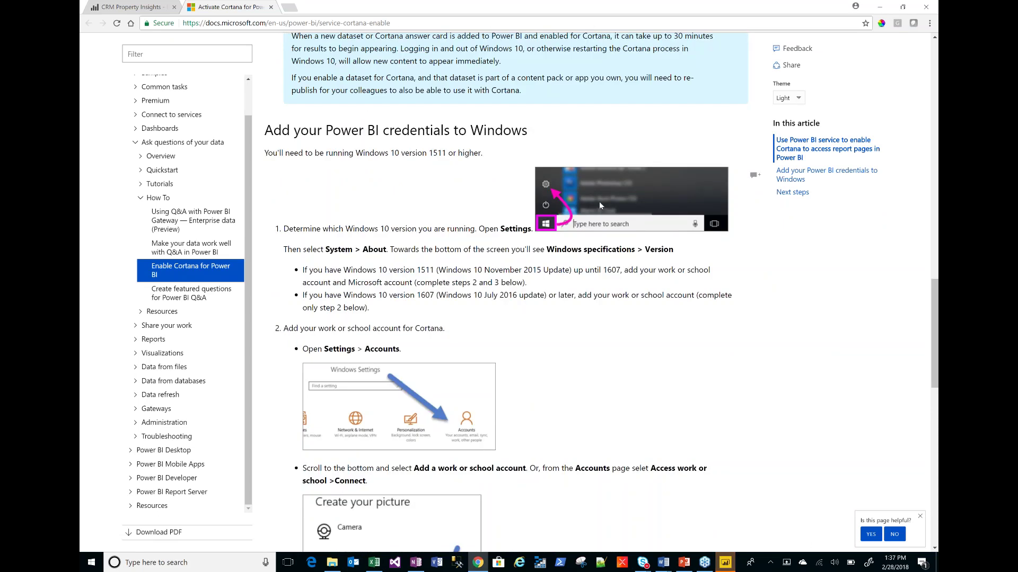
pyautogui.scroll(1, 600, 205)
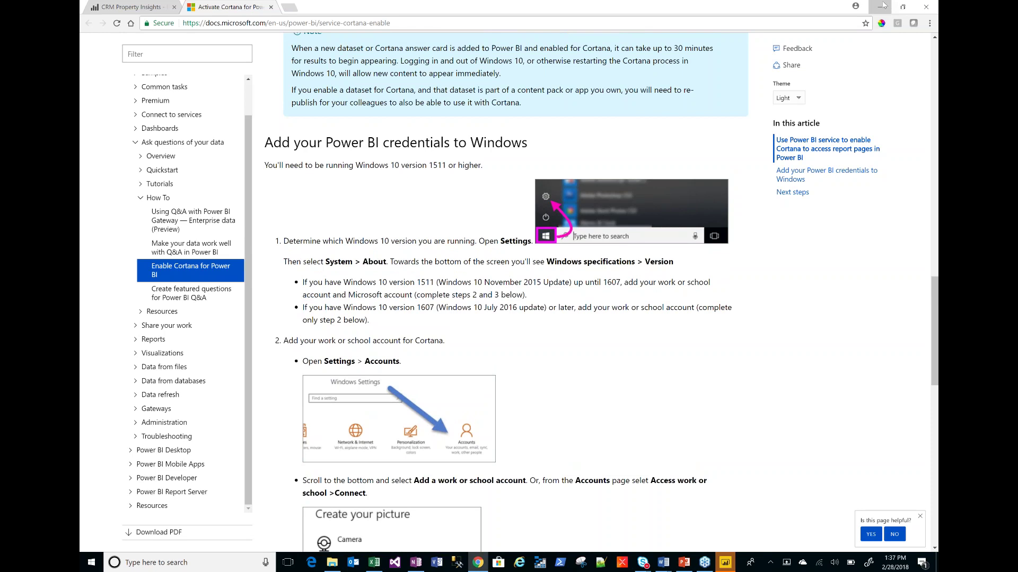
pyautogui.click(883, 5)
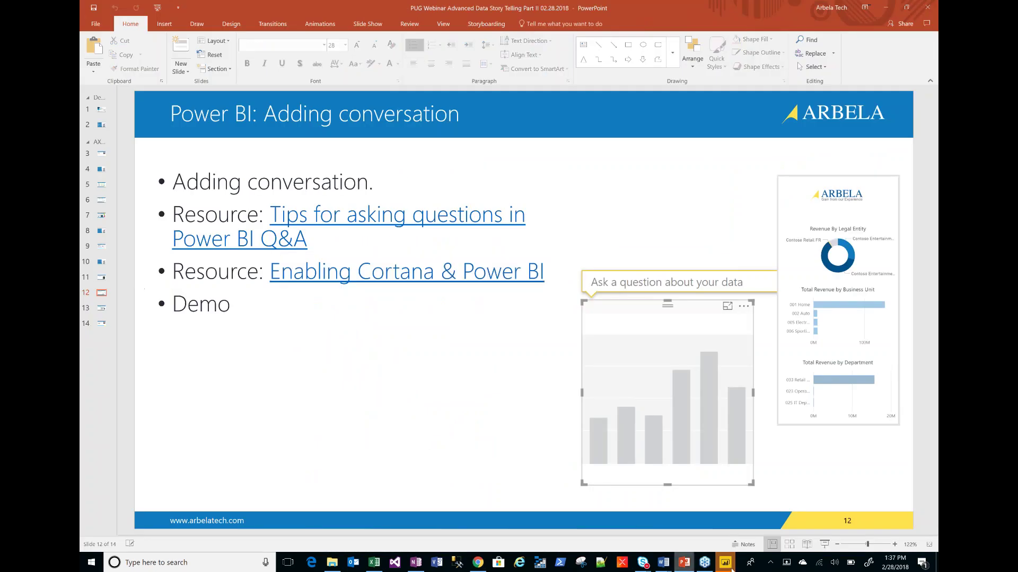
# - Bring up the Finance Analysis 2017 report, collapse the Visualizations and Filters panes, and open the Cortana page
pyautogui.click(725, 563)
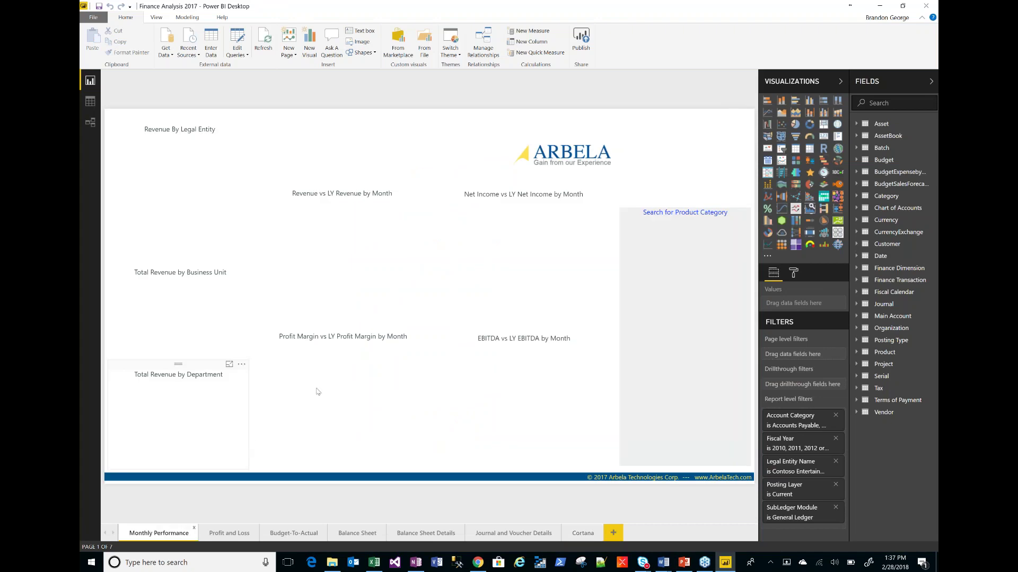
pyautogui.click(840, 81)
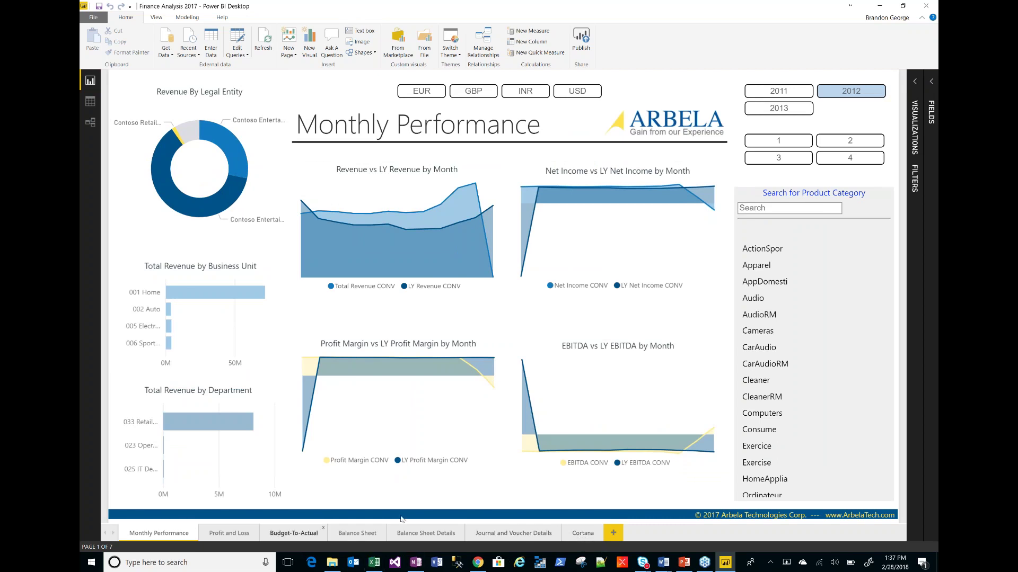
pyautogui.click(583, 534)
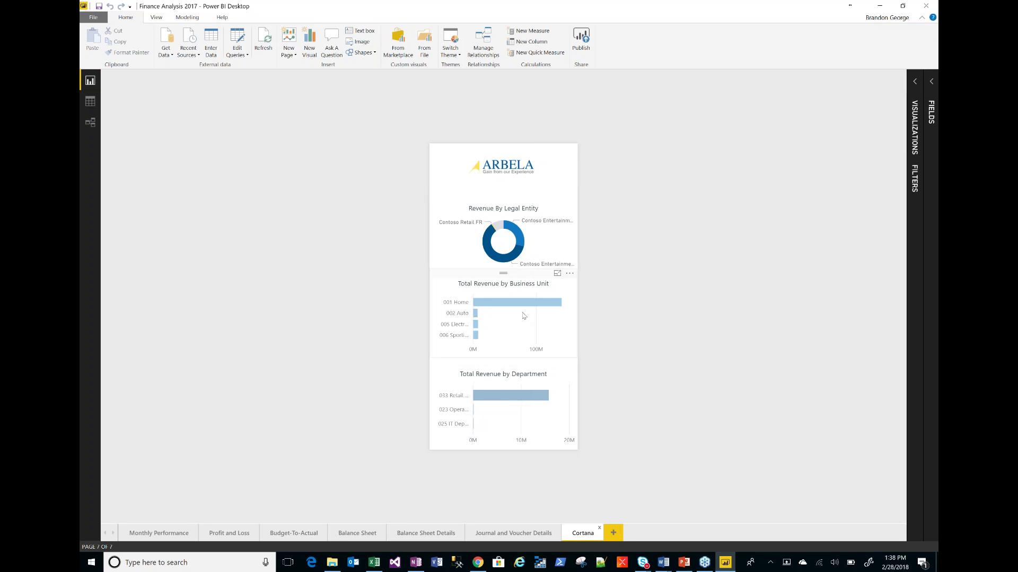
pyautogui.click(160, 532)
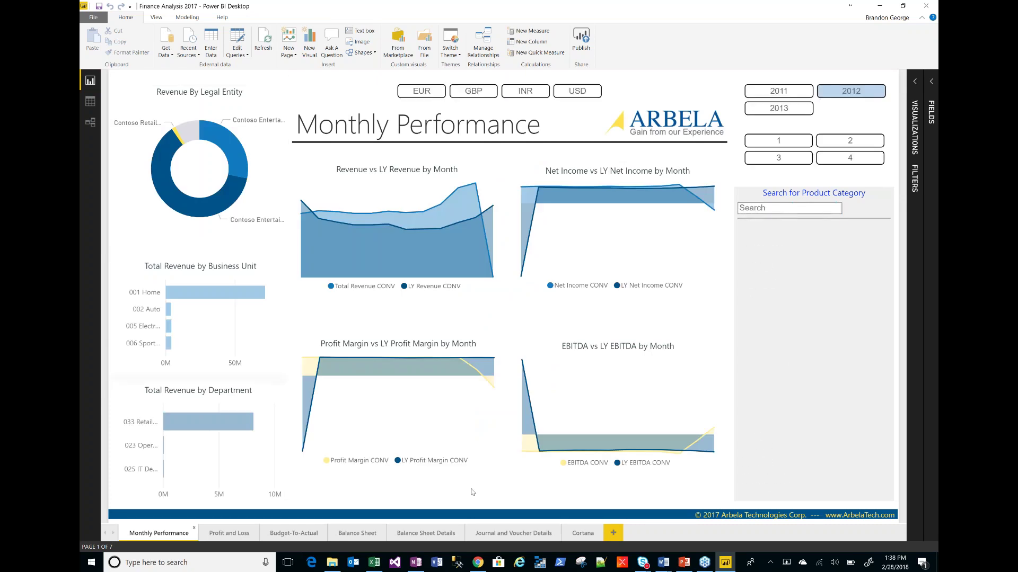
pyautogui.click(573, 536)
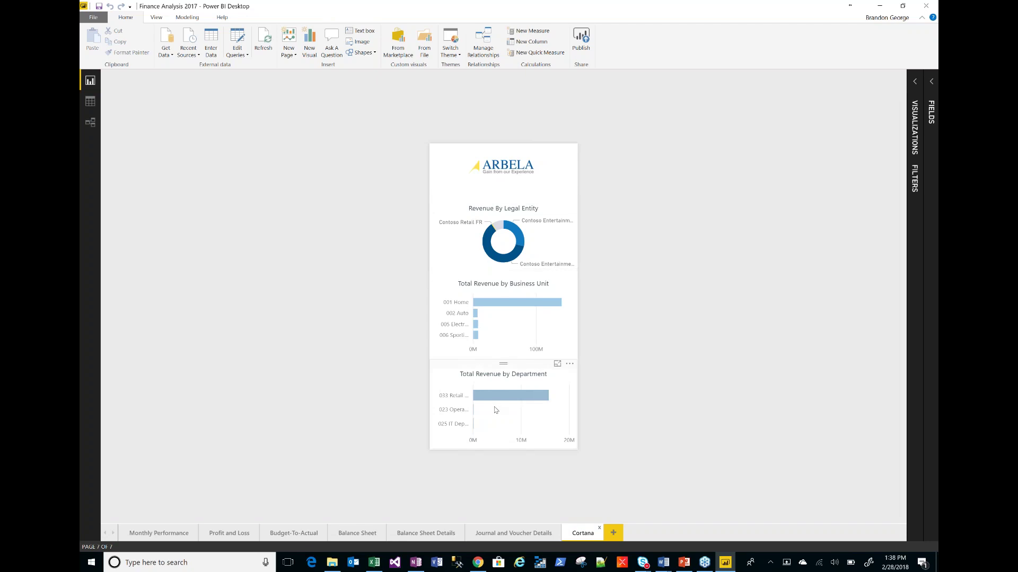
# - Add a new blank report page and set its page size type to Cortana
pyautogui.moveTo(496, 405)
pyautogui.click(616, 535)
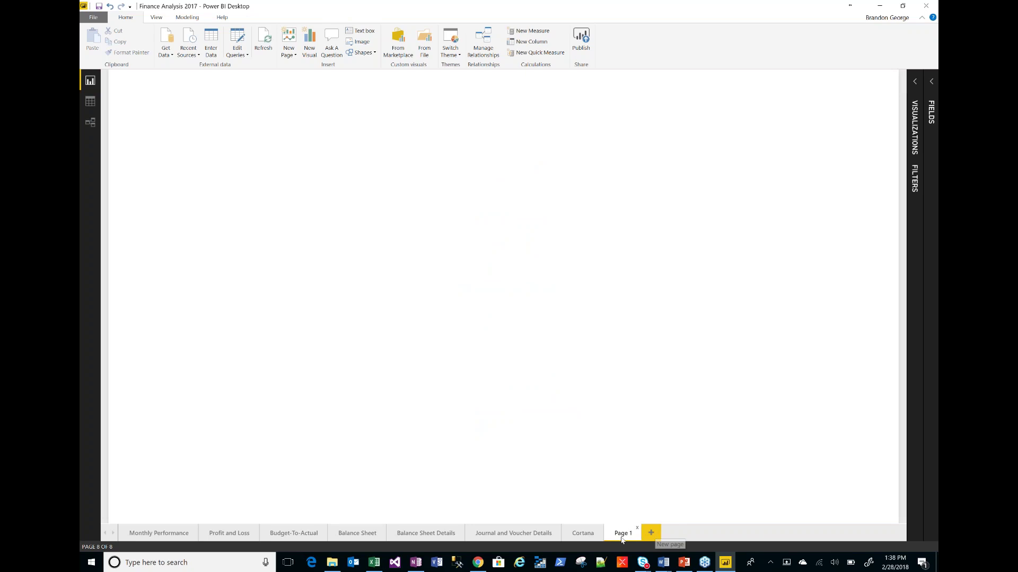
pyautogui.click(922, 91)
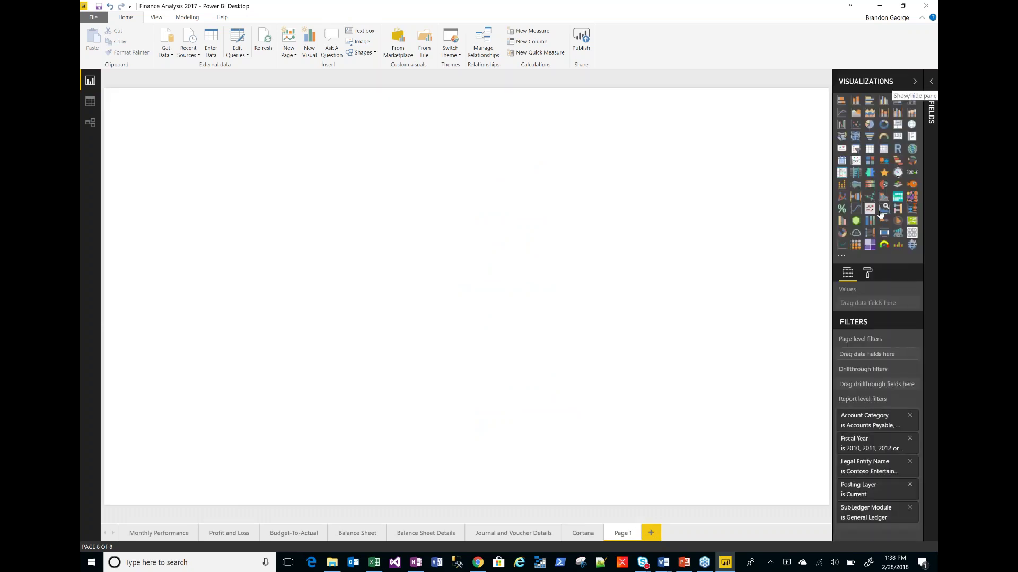
pyautogui.click(869, 273)
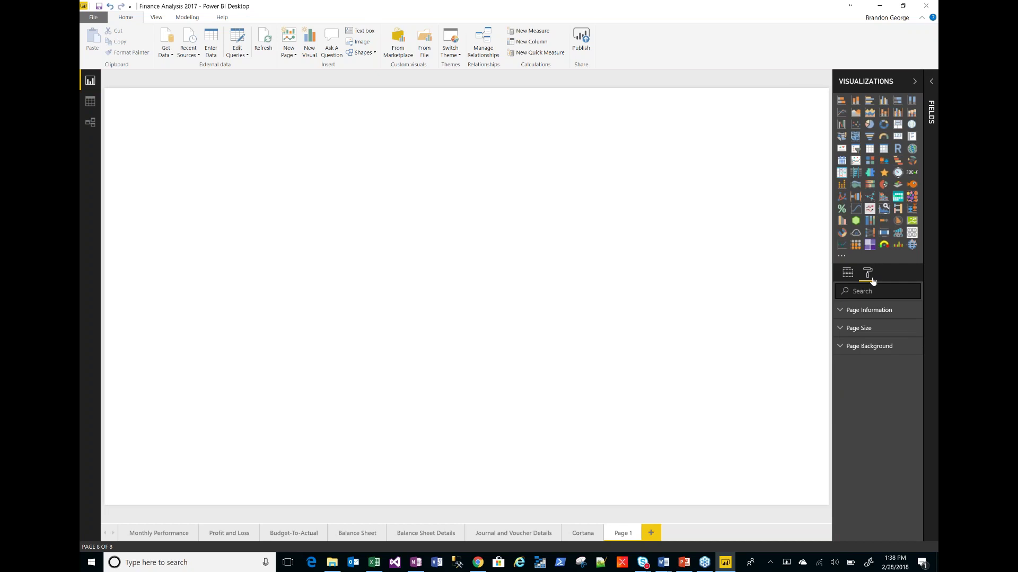
pyautogui.click(842, 329)
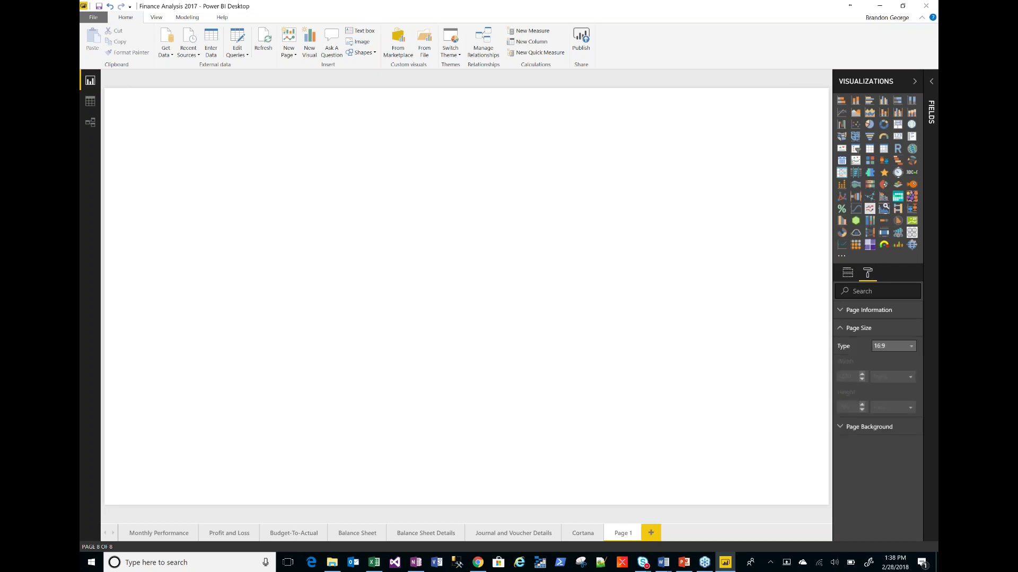
pyautogui.click(910, 348)
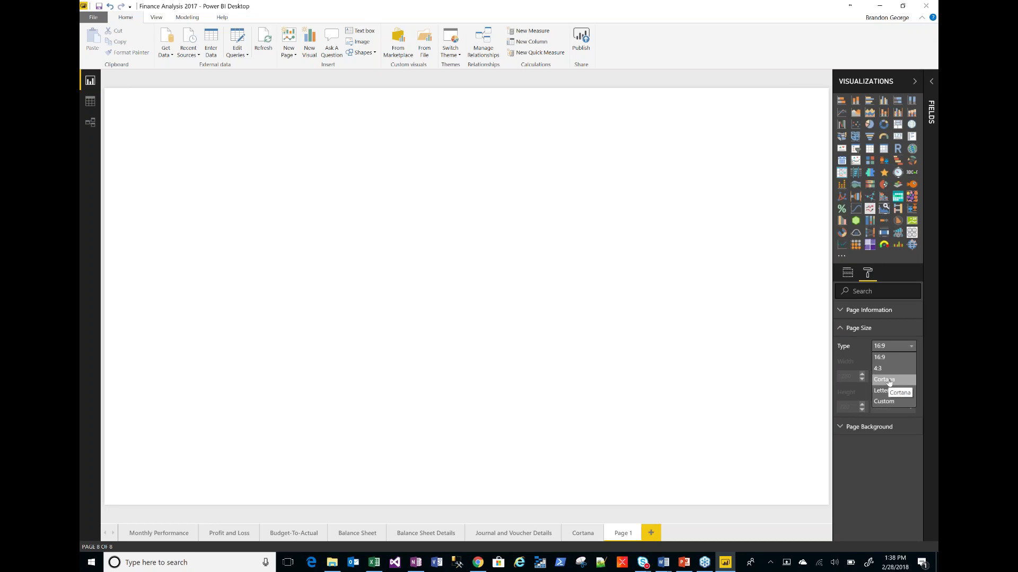
pyautogui.click(889, 379)
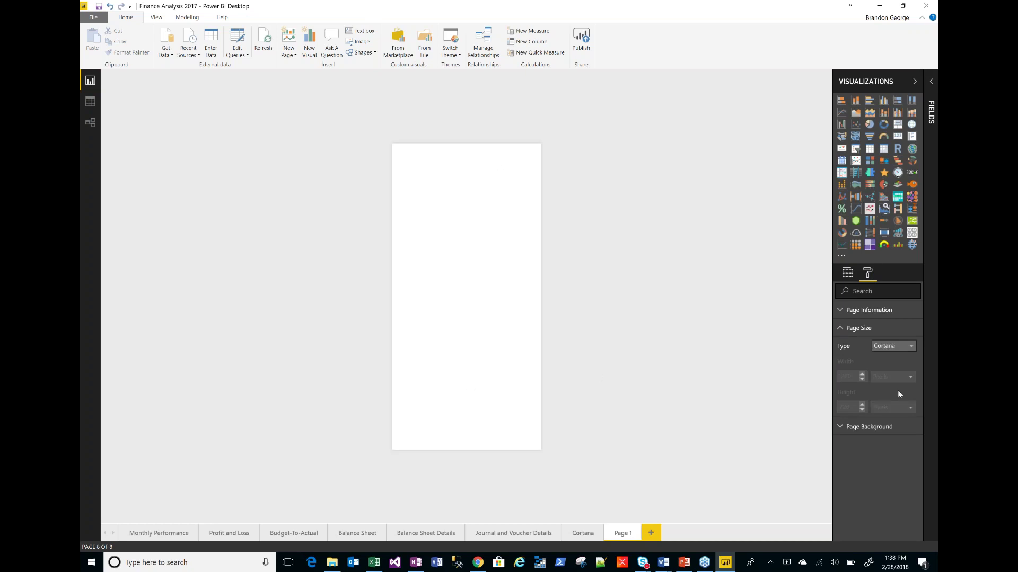
# - Switch page Q&A on with alternate names Revenue, Legal entity, Expense, business unit, COGS
pyautogui.click(840, 312)
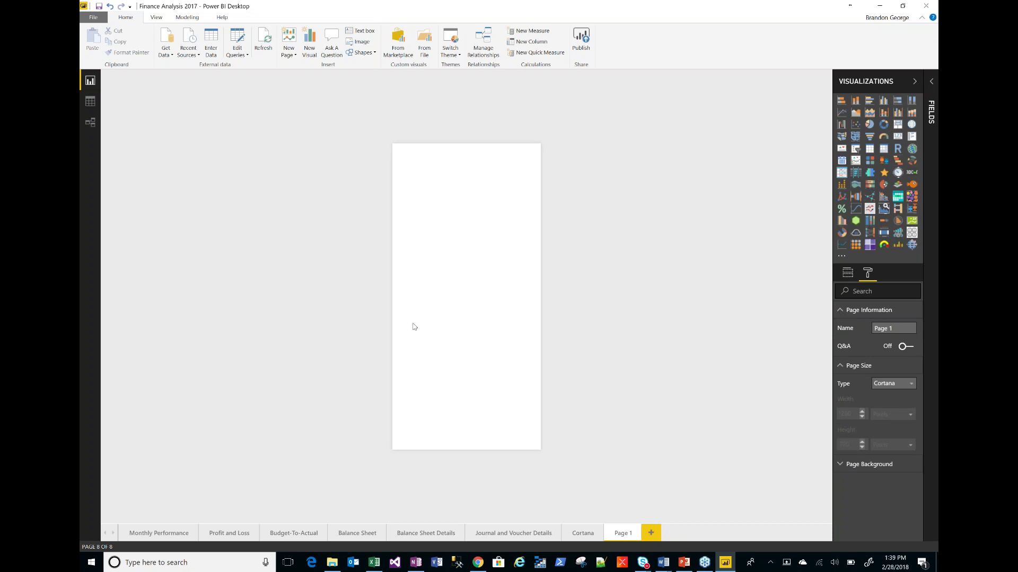
pyautogui.click(909, 347)
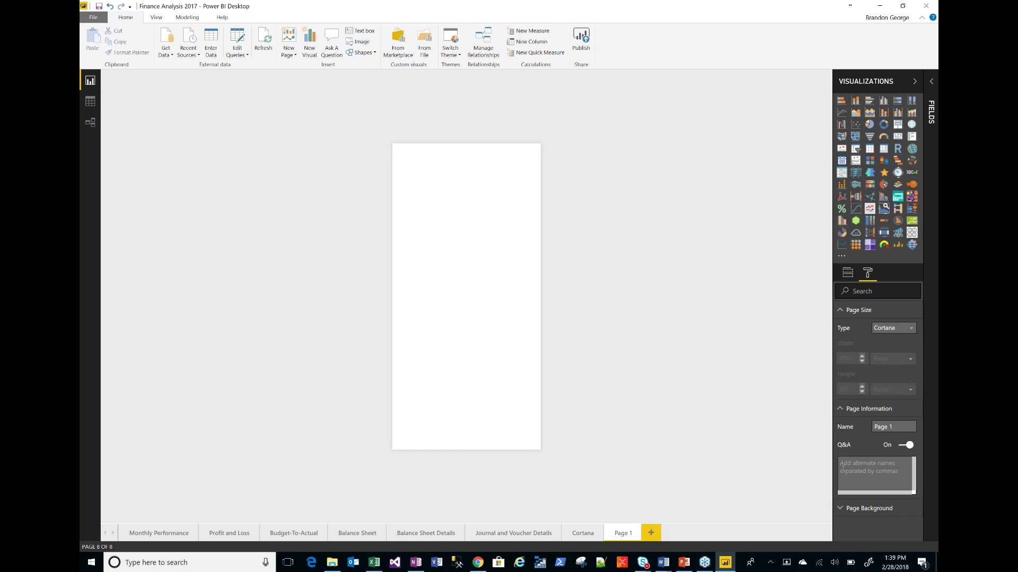
pyautogui.click(862, 482)
pyautogui.write('Revenue, Legagl')
pyautogui.press('BackSpace')
pyautogui.write('l ento')
pyautogui.write('ty, Expense, business unit, COGS')
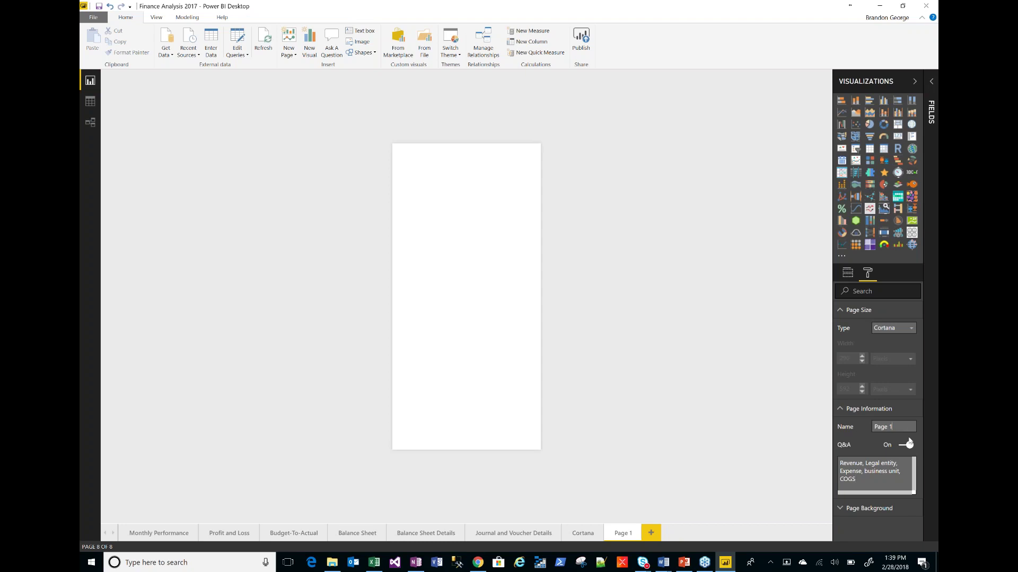
# - Rename the page to CortanaFinance
pyautogui.write('1')
pyautogui.press('BackSpace')
pyautogui.press('BackSpace')
pyautogui.press('BackSpace')
pyautogui.press('BackSpace')
pyautogui.write('Page 1Co')
pyautogui.press('BackSpace')
pyautogui.press('BackSpace')
pyautogui.press('BackSpace')
pyautogui.press('BackSpace')
pyautogui.write('C')
pyautogui.press('BackSpace')
pyautogui.press('BackSpace')
pyautogui.press('BackSpace')
pyautogui.press('BackSpace')
pyautogui.press('BackSpace')
pyautogui.press('BackSpace')
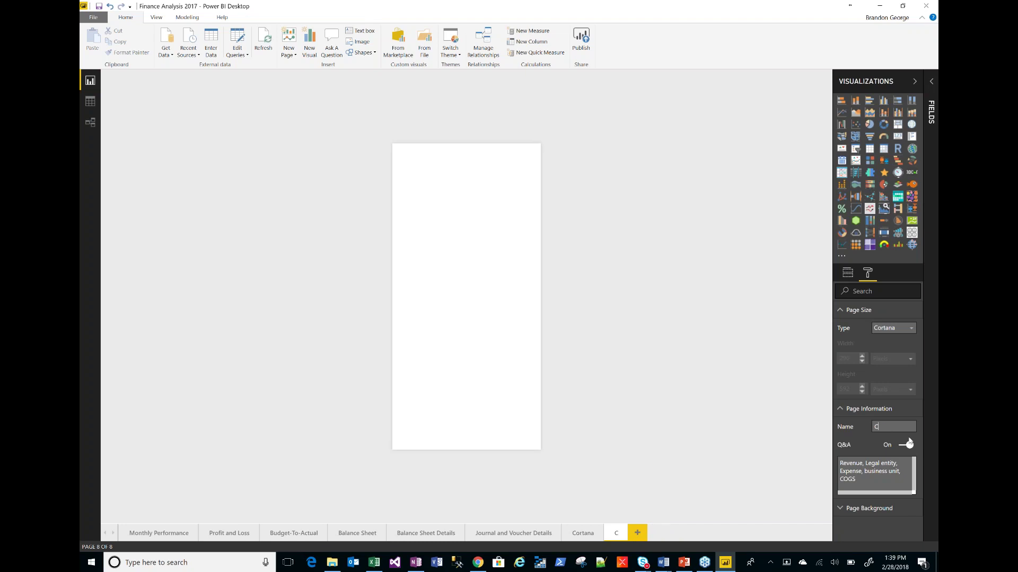
pyautogui.write('ortanaFinance')
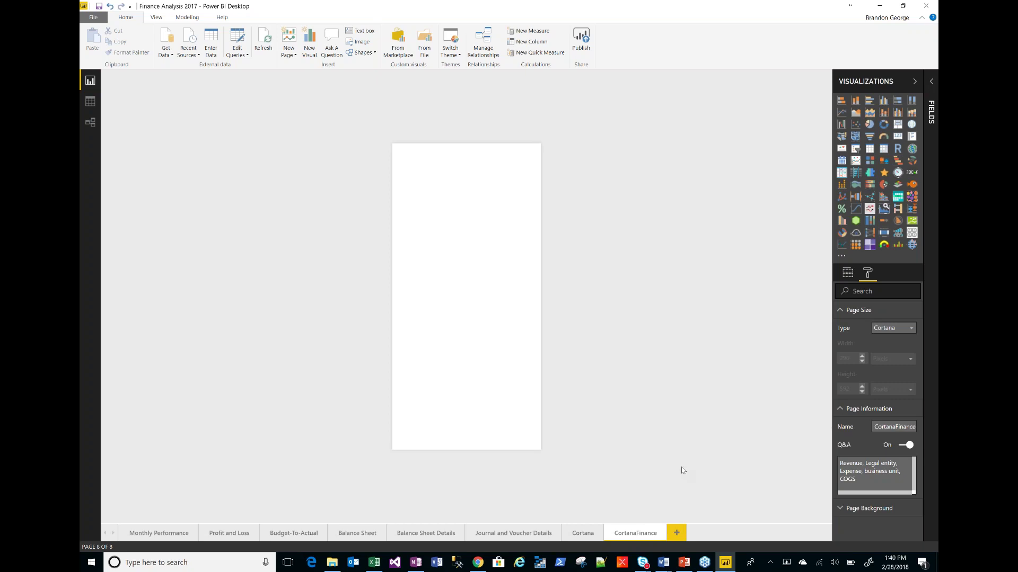
# - Copy the ARBELA logo, revenue donut and two revenue bar charts from the Cortana page onto CortanaFinance
pyautogui.click(582, 533)
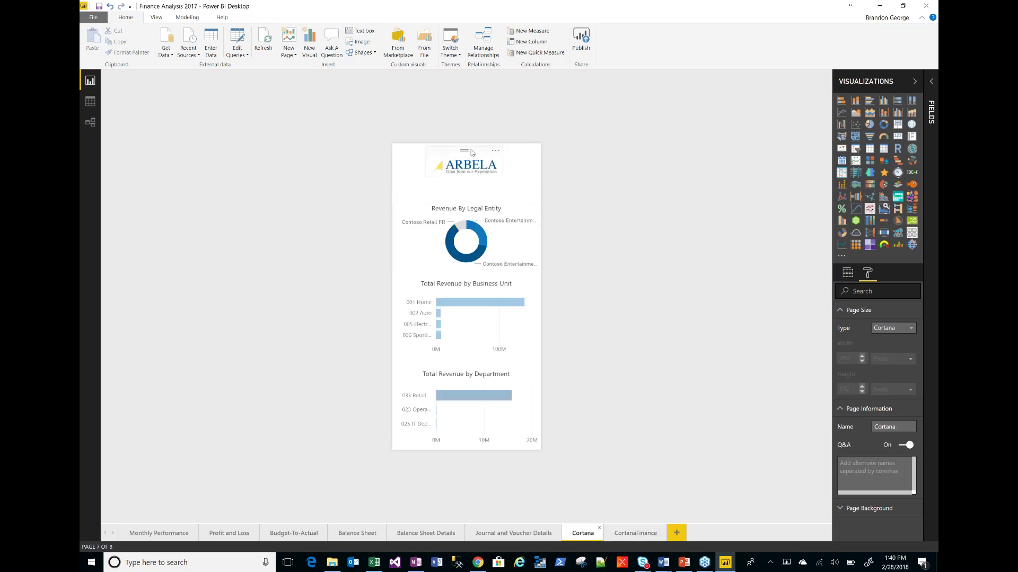
pyautogui.click(471, 155)
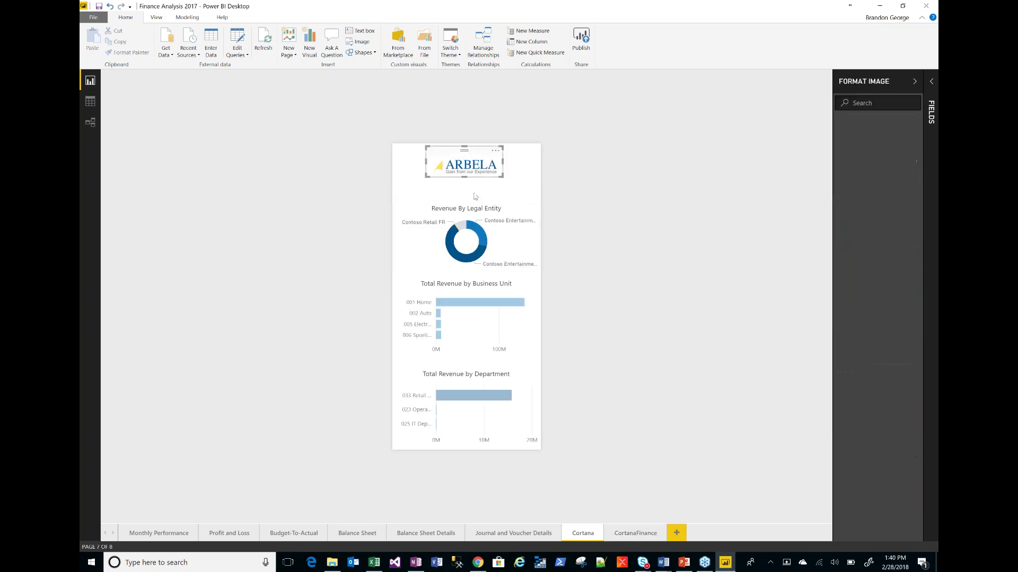
pyautogui.keyDown('ctrl'); pyautogui.click(449, 276); pyautogui.keyUp('ctrl')
pyautogui.keyDown('ctrl'); pyautogui.click(442, 365); pyautogui.keyUp('ctrl')
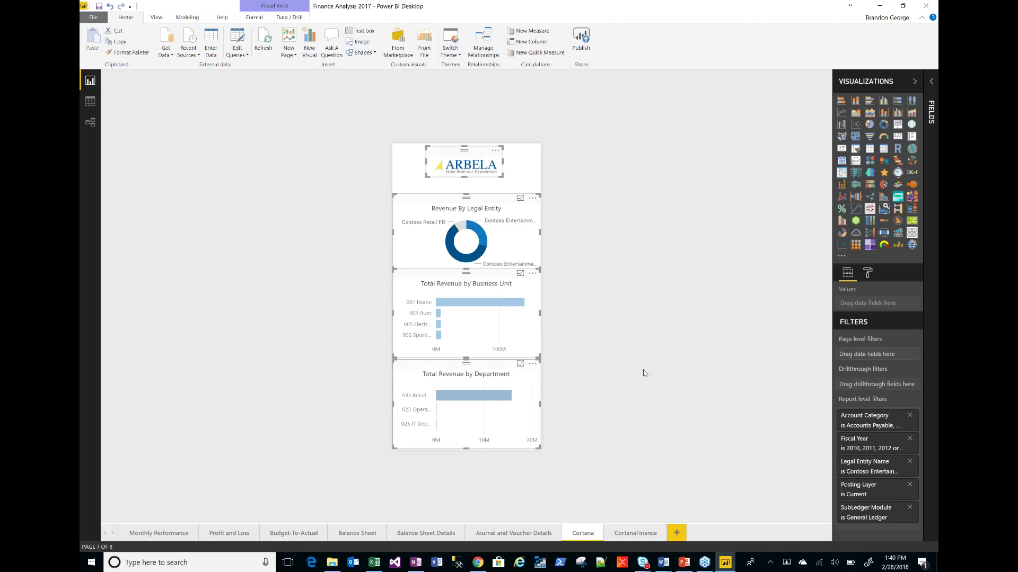
pyautogui.hotkey('ctrl', 'c')
pyautogui.click(636, 533)
pyautogui.hotkey('ctrl', 'v')
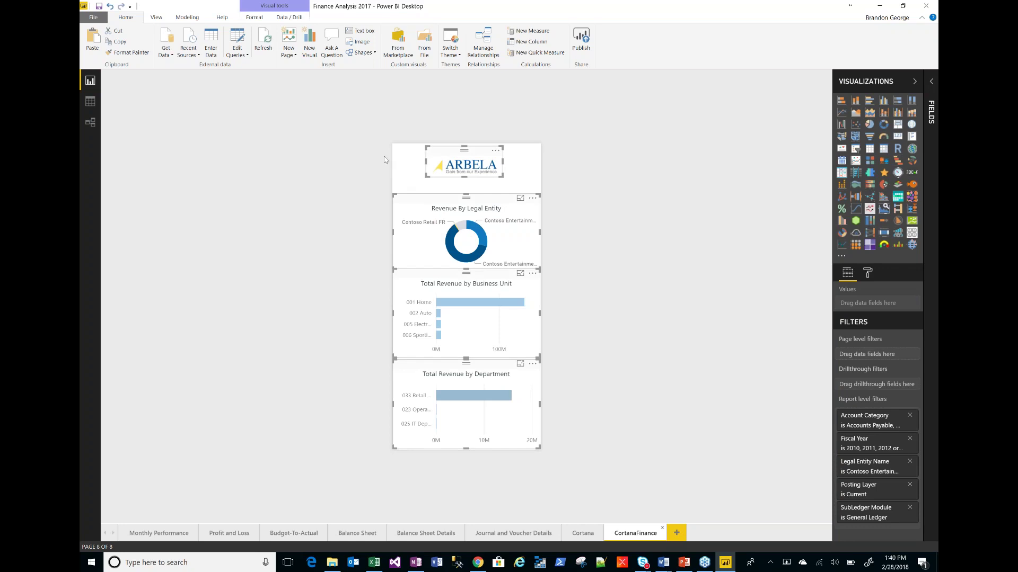
pyautogui.click(403, 174)
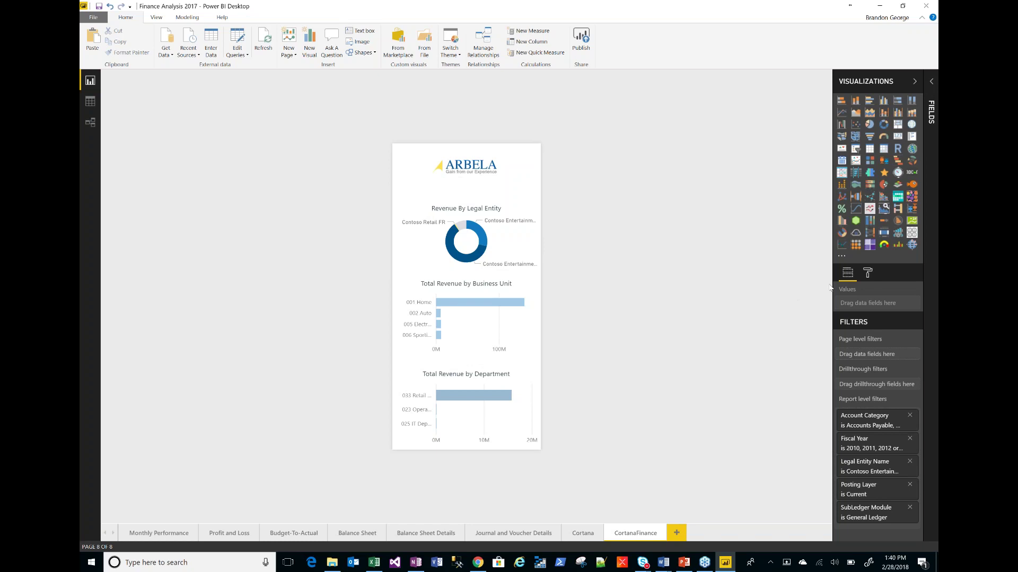
# - Check the CortanaFinance page's Cortana page size and Q&A settings, then open the Windows Cortana panel
pyautogui.click(868, 273)
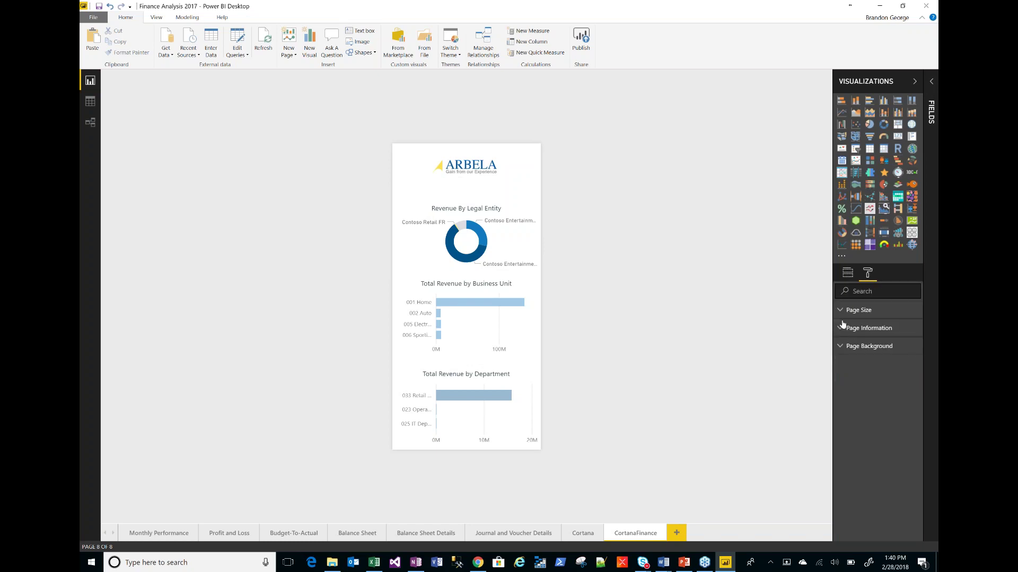
pyautogui.click(843, 313)
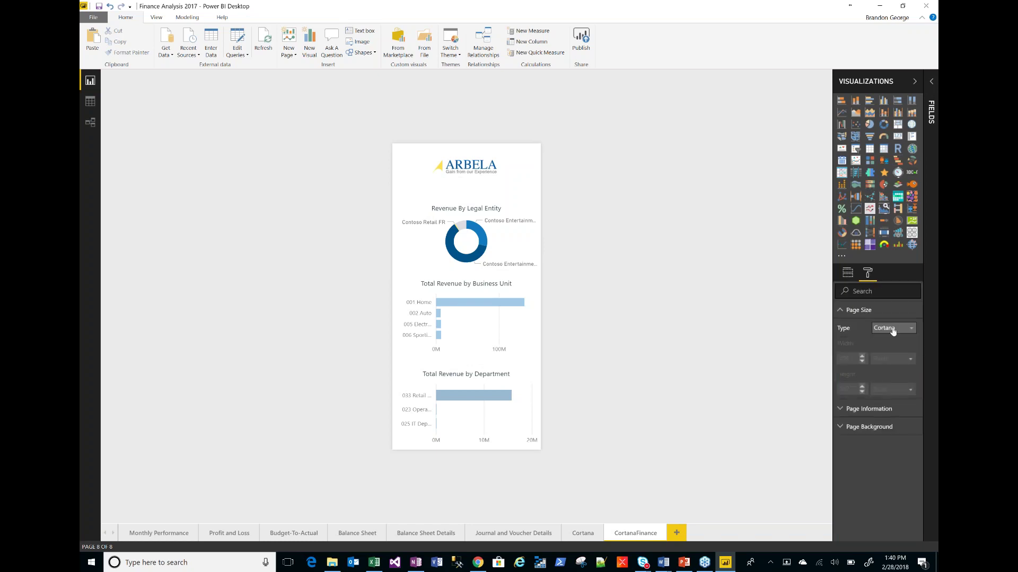
pyautogui.click(844, 311)
pyautogui.click(842, 330)
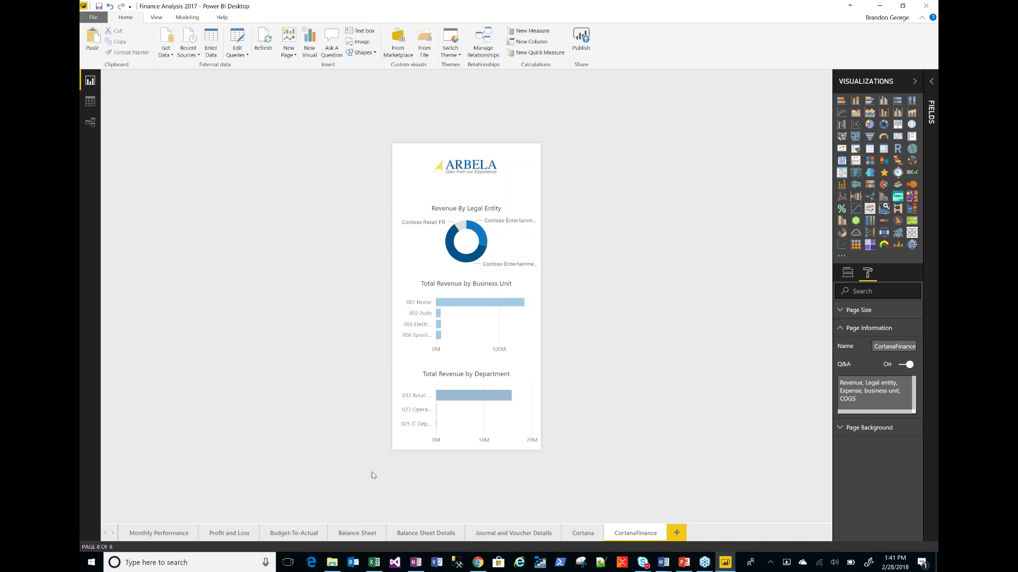
pyautogui.click(125, 563)
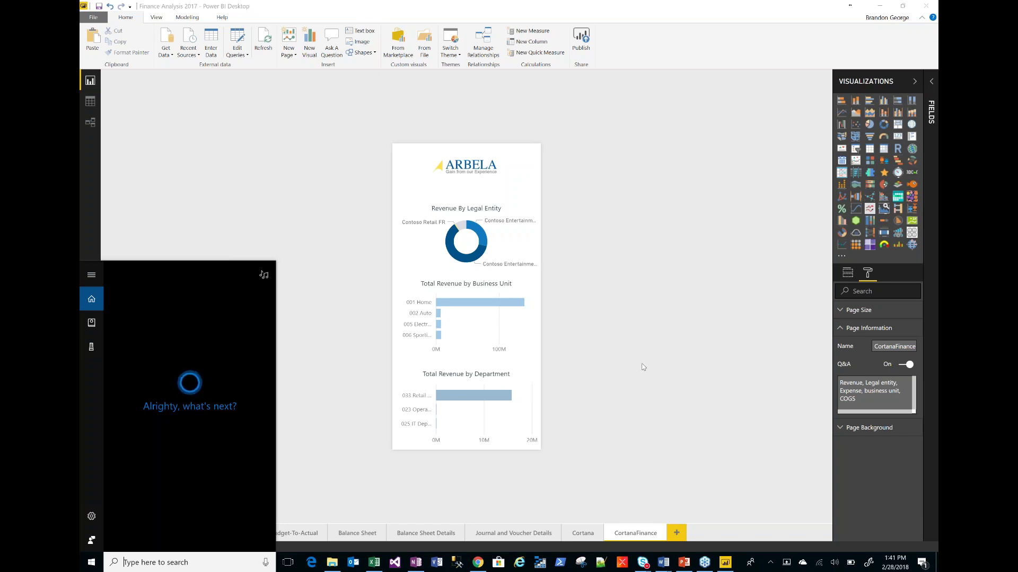
# - Close the Cortana panel and return to PowerPoint's slide 13, 'Power BI: Review the Power KPI Matrix visual'
pyautogui.click(671, 362)
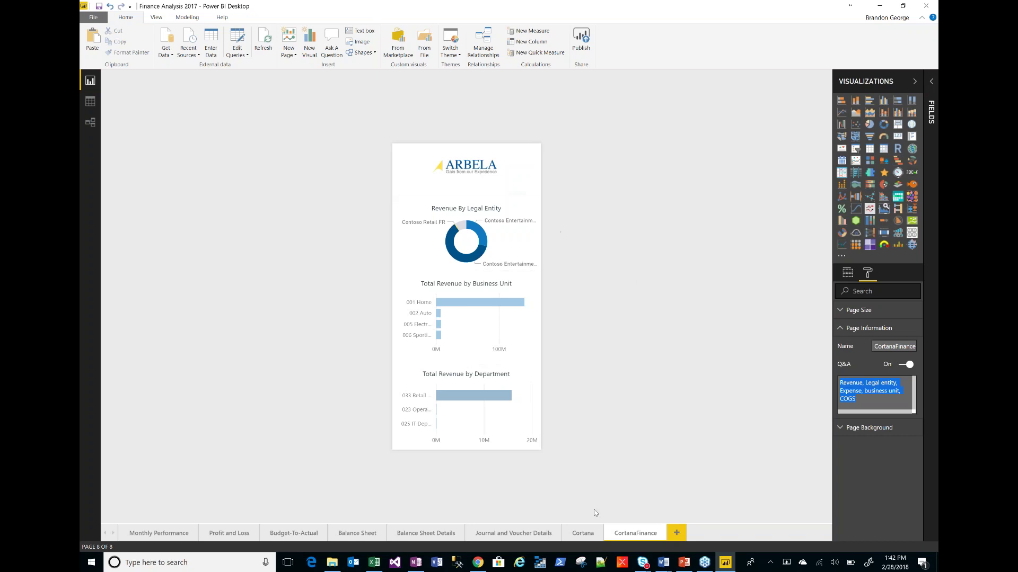
pyautogui.click(685, 563)
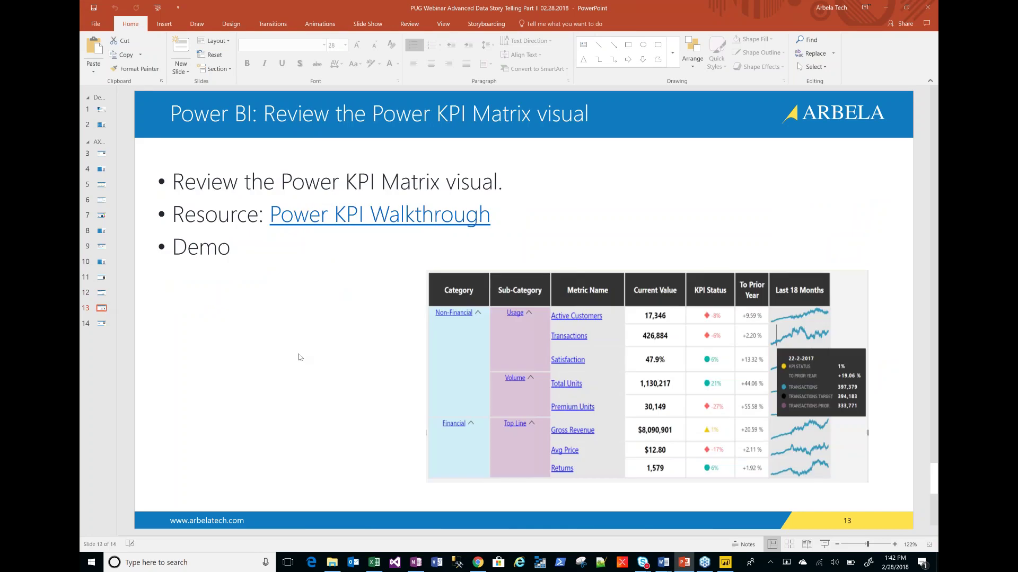
# - Open the PowerKPIMatrix.2.1.1.0 report from the Part II folder
pyautogui.click(331, 564)
pyautogui.click(339, 255)
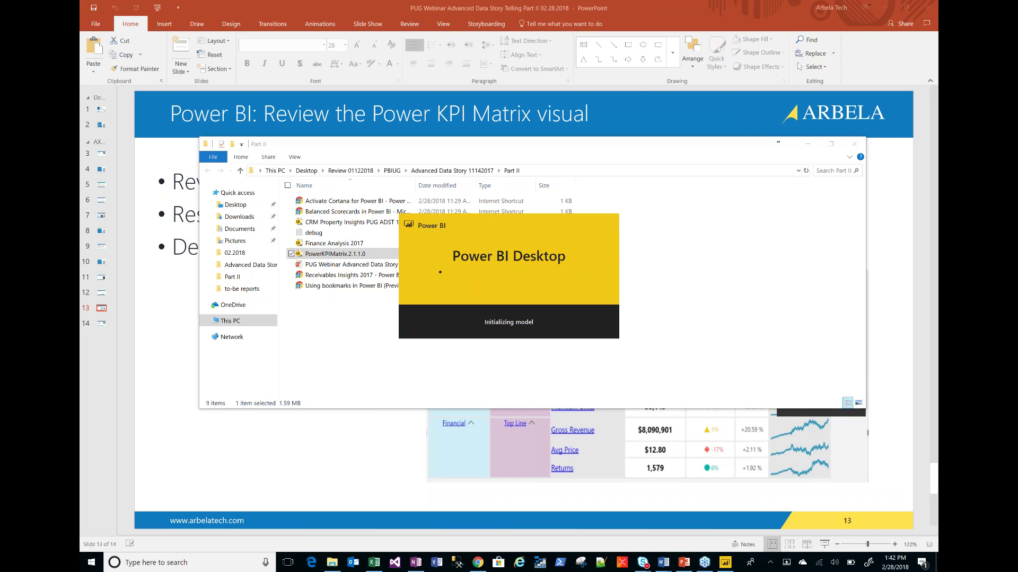
# - Minimize File Explorer while PowerKPIMatrix.2.1.1.0 loads on its Sample page
pyautogui.click(809, 148)
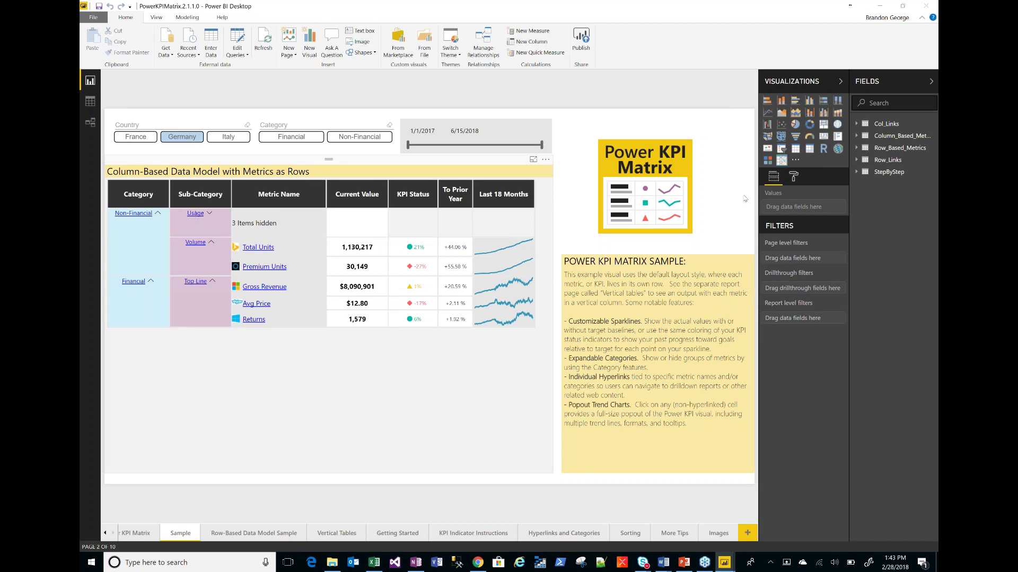
pyautogui.click(796, 161)
pyautogui.click(817, 170)
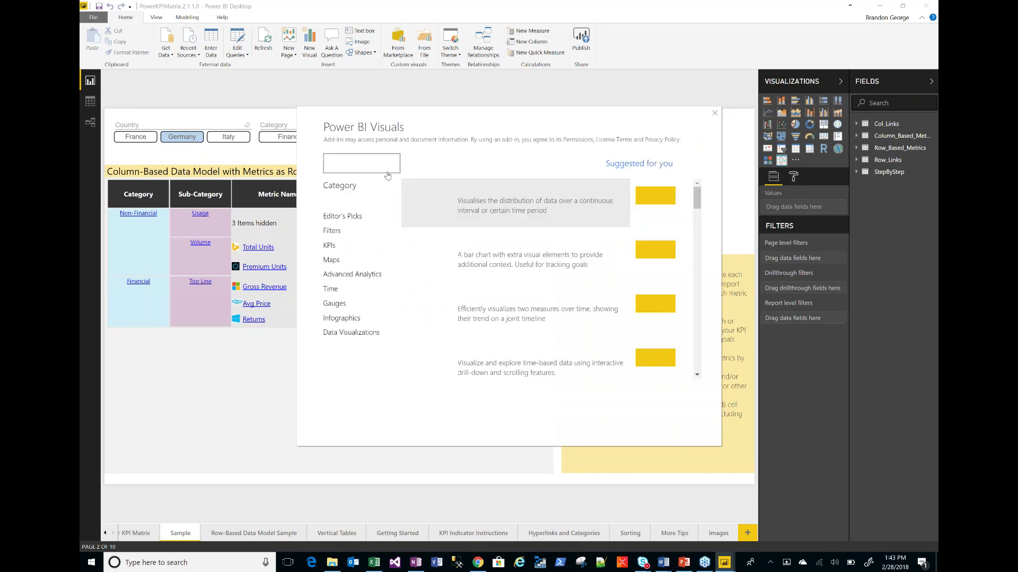
pyautogui.write('power')
pyautogui.press('Return')
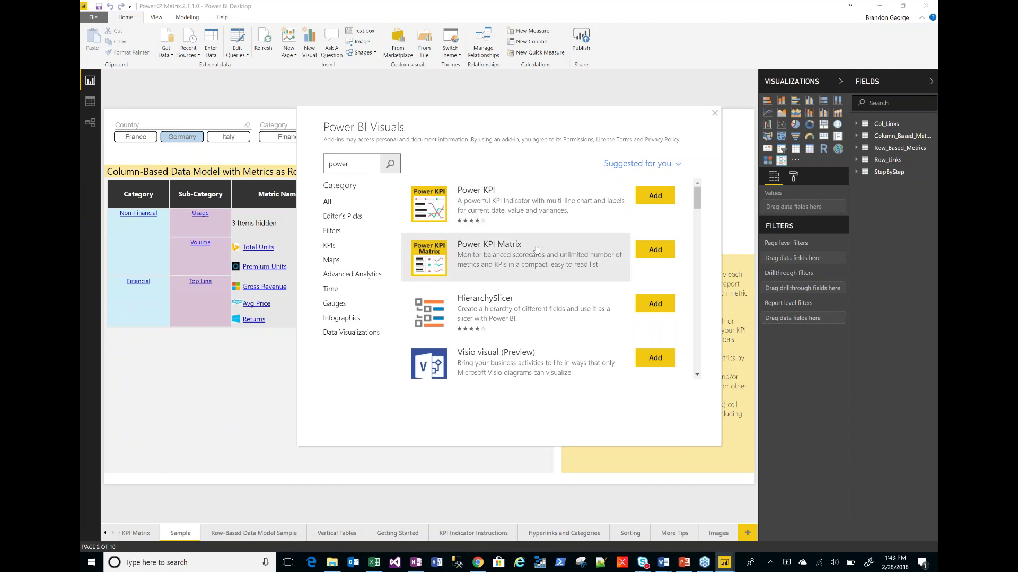
pyautogui.click(712, 114)
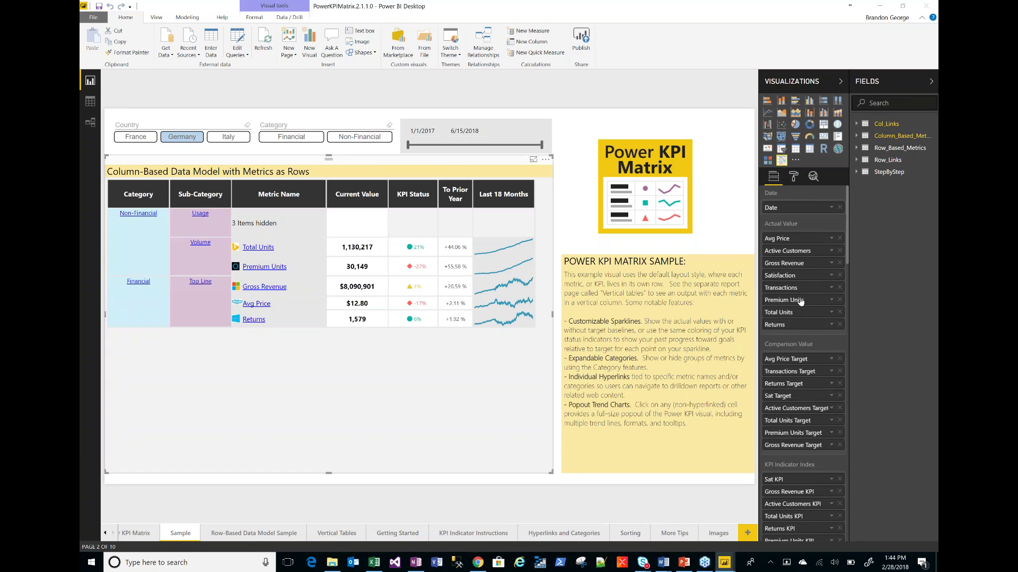
pyautogui.scroll(-5, 849, 240)
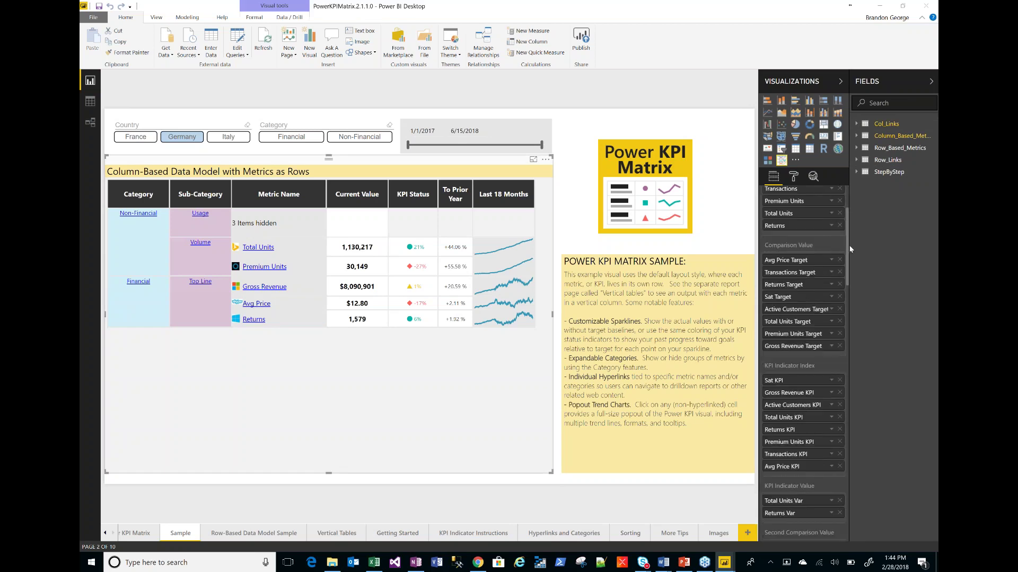
pyautogui.scroll(-3, 850, 254)
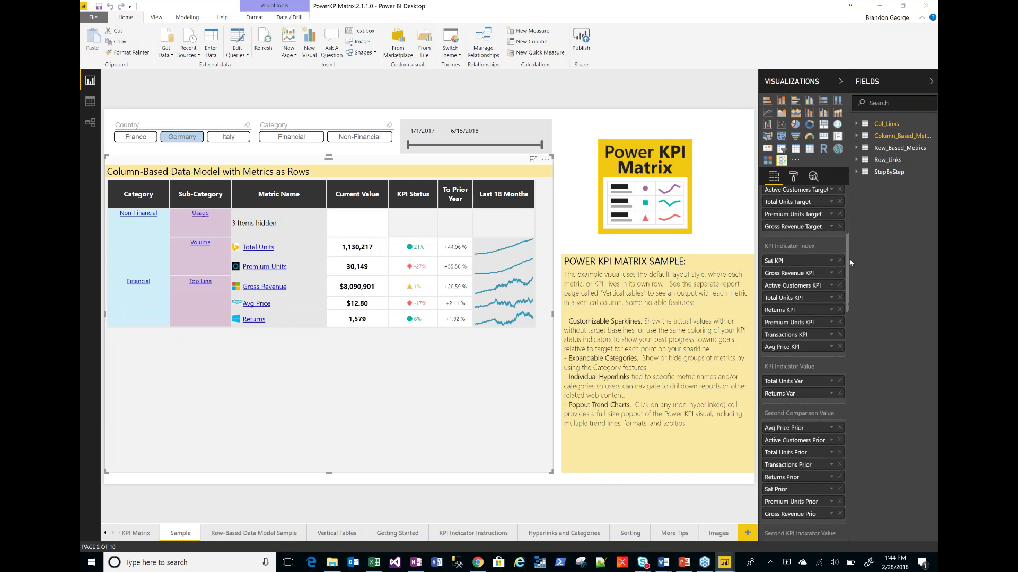
pyautogui.scroll(-1, 850, 289)
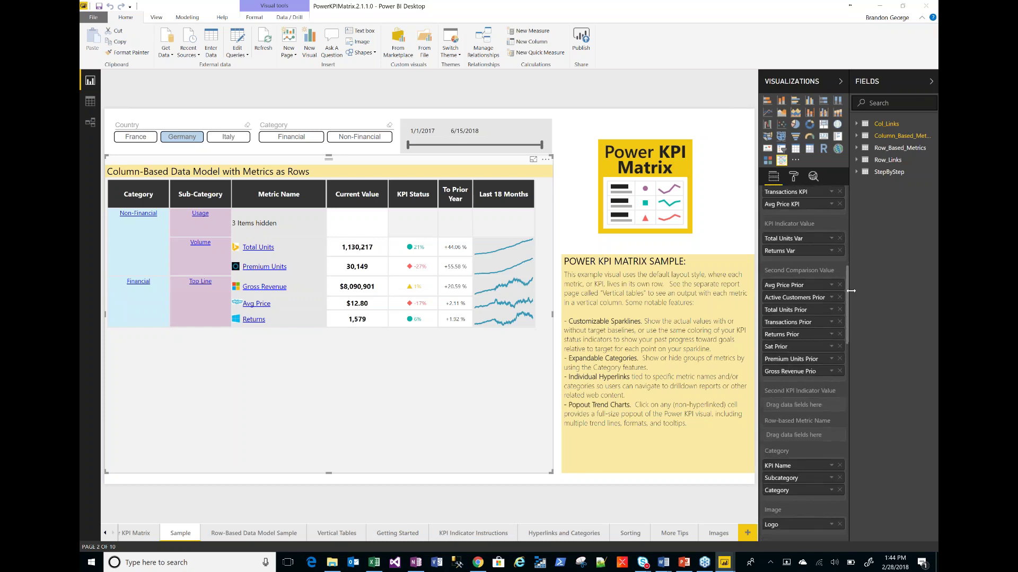
pyautogui.scroll(-4, 851, 291)
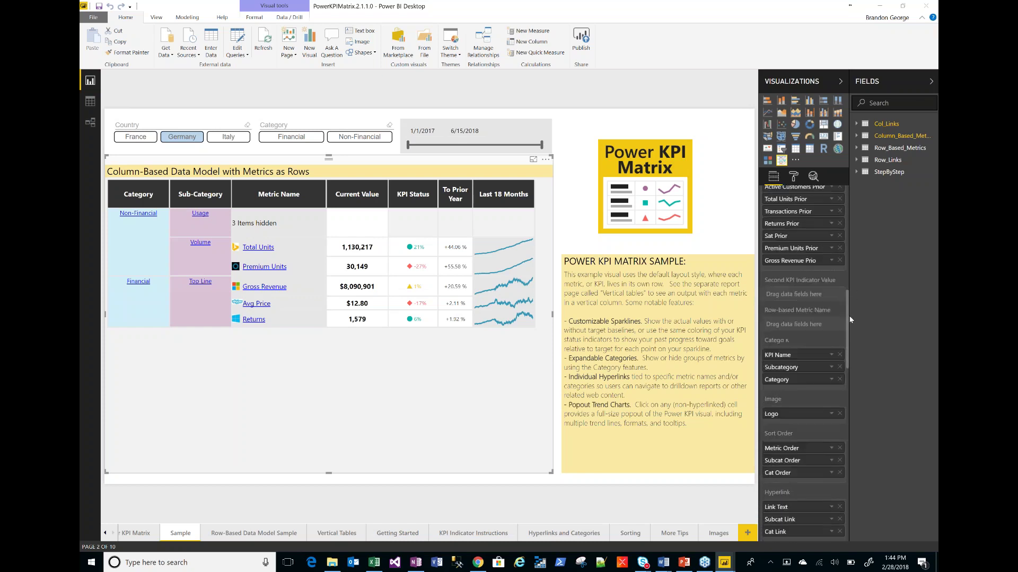
pyautogui.scroll(-3, 849, 332)
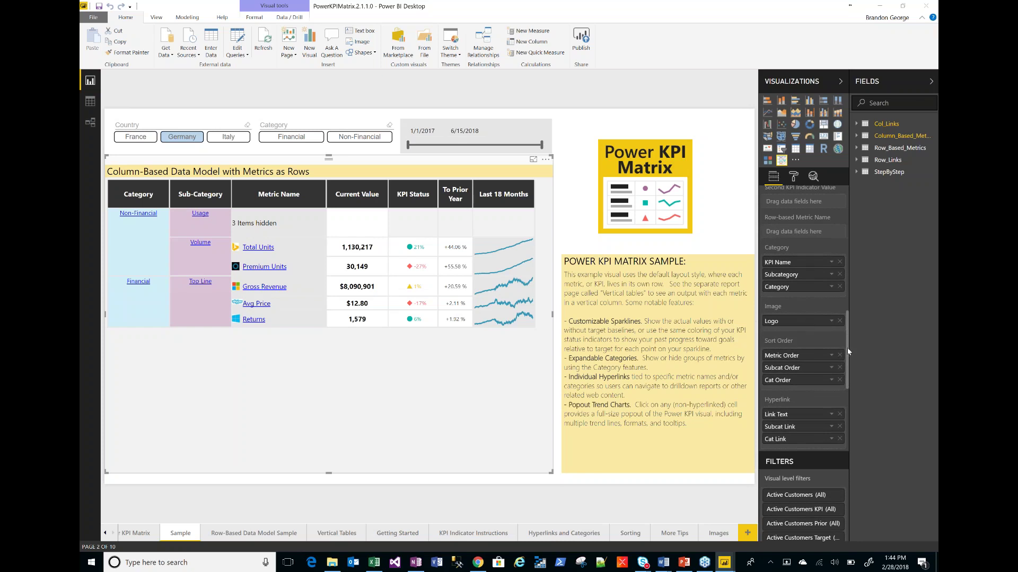
pyautogui.scroll(10, 846, 279)
pyautogui.moveTo(328, 392)
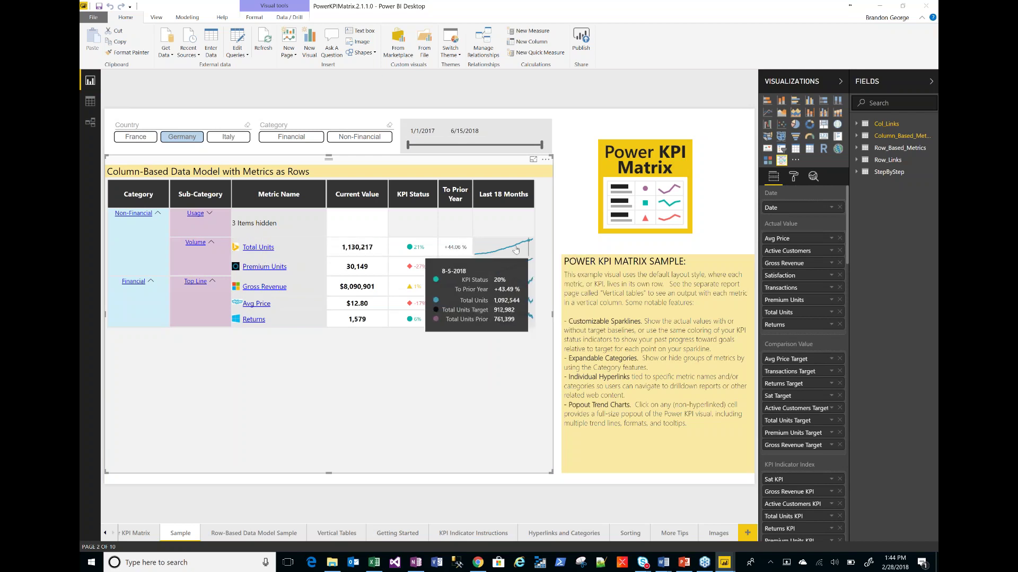
pyautogui.moveTo(490, 271)
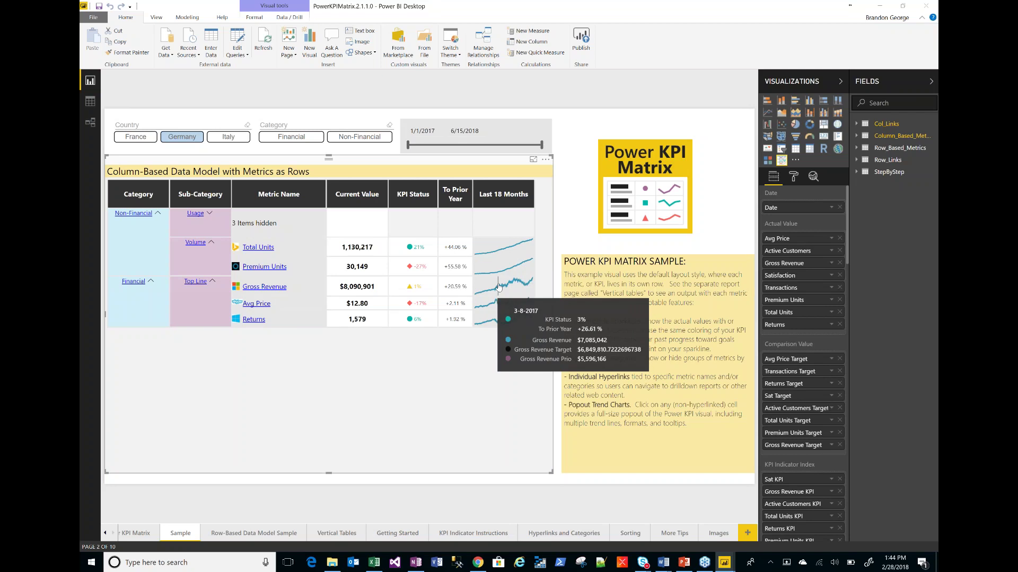
# - Show the Premium Units popout trend chart (30,149, +55.58% YoY) and dismiss the Outlook reminder
pyautogui.click(402, 269)
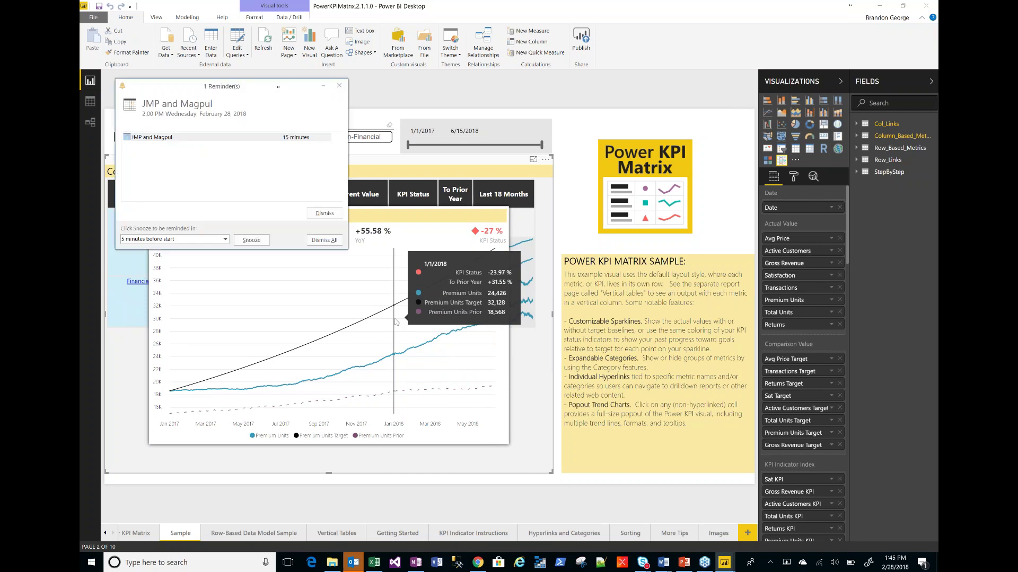
pyautogui.click(339, 86)
pyautogui.moveTo(450, 313)
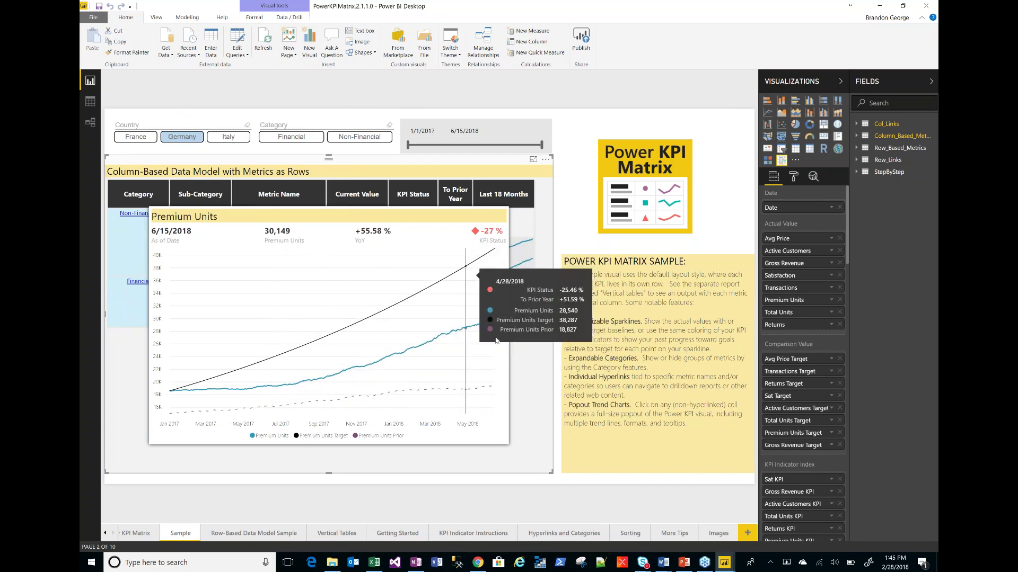
# - Close the Premium Units popout and resize the Germany KPI matrix visual to fit its rows
pyautogui.click(526, 383)
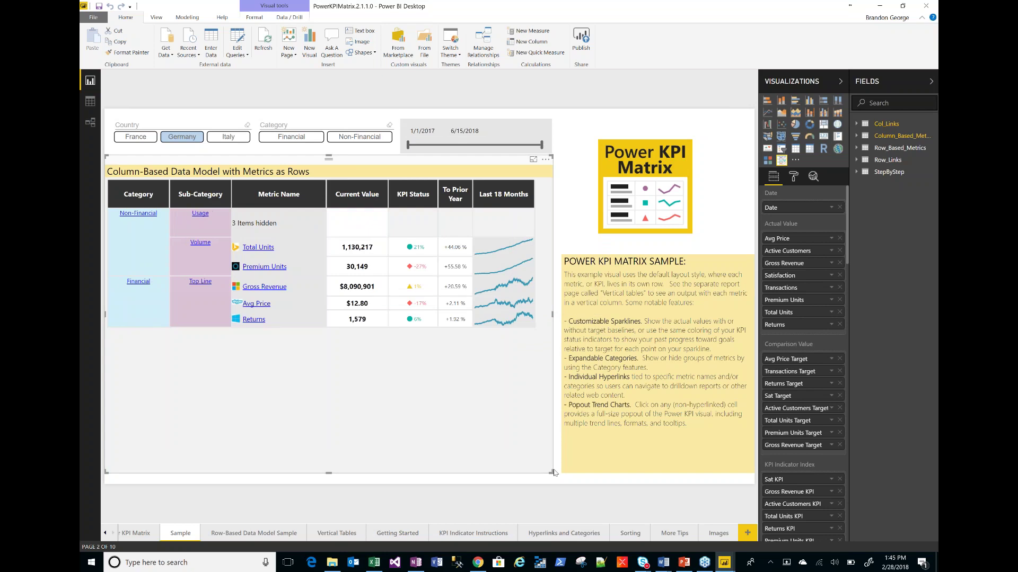
pyautogui.moveTo(546, 465); pyautogui.dragTo(439, 329)
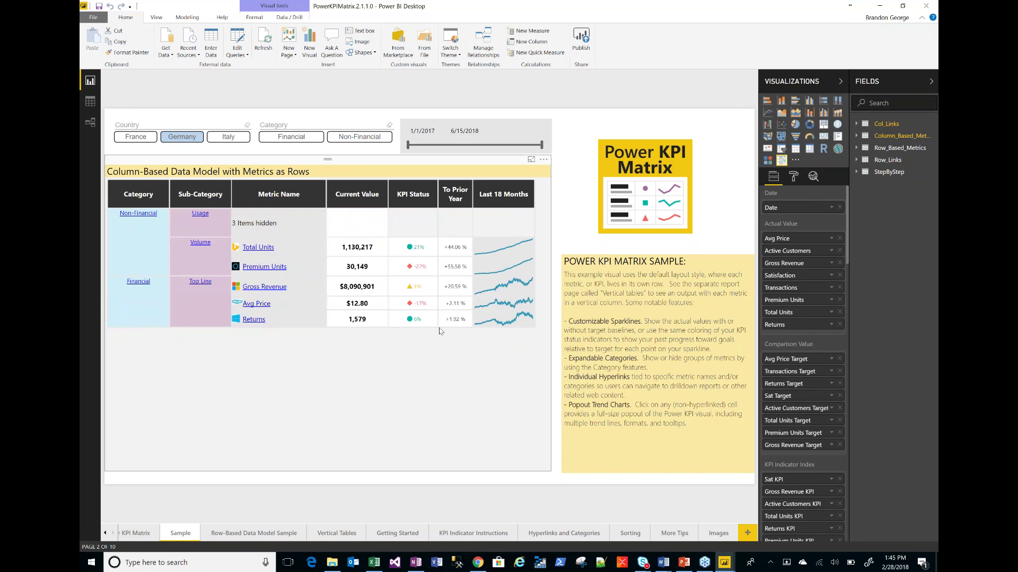
pyautogui.moveTo(490, 367); pyautogui.dragTo(550, 354)
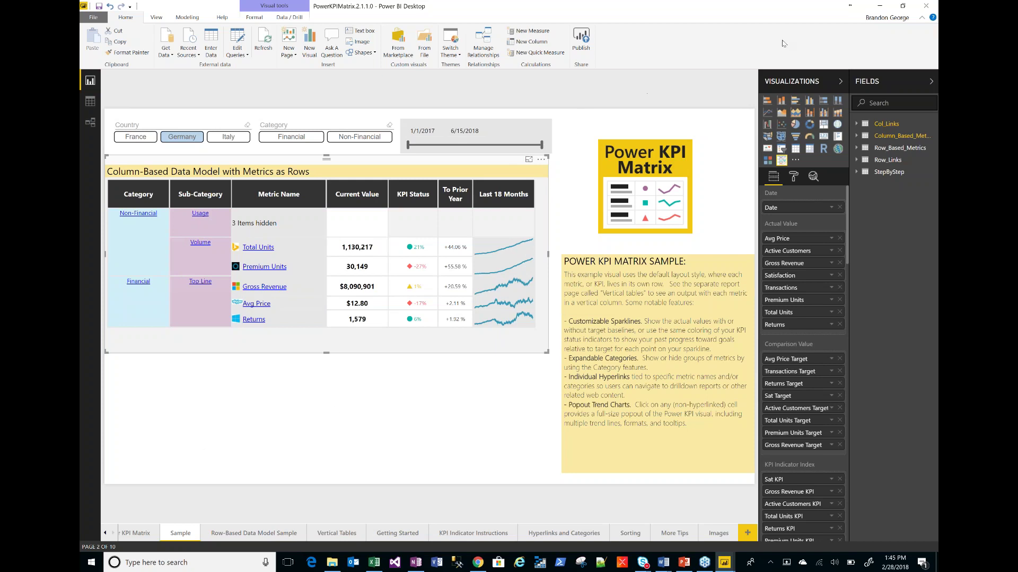
# - Leave PowerPoint's KPI Matrix slide for the CRM Property Insights dashboard in Chrome
pyautogui.click(879, 7)
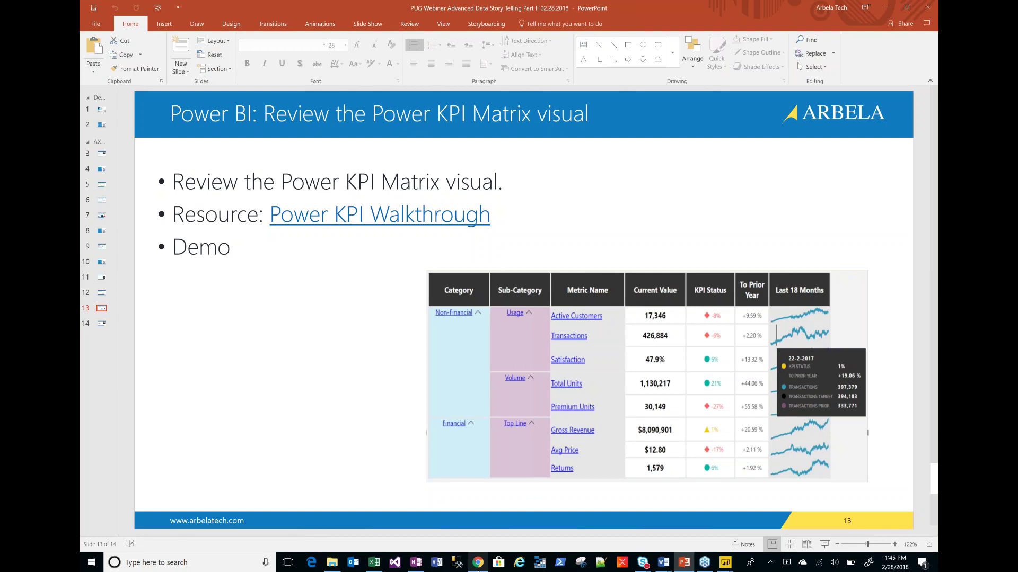
pyautogui.click(478, 562)
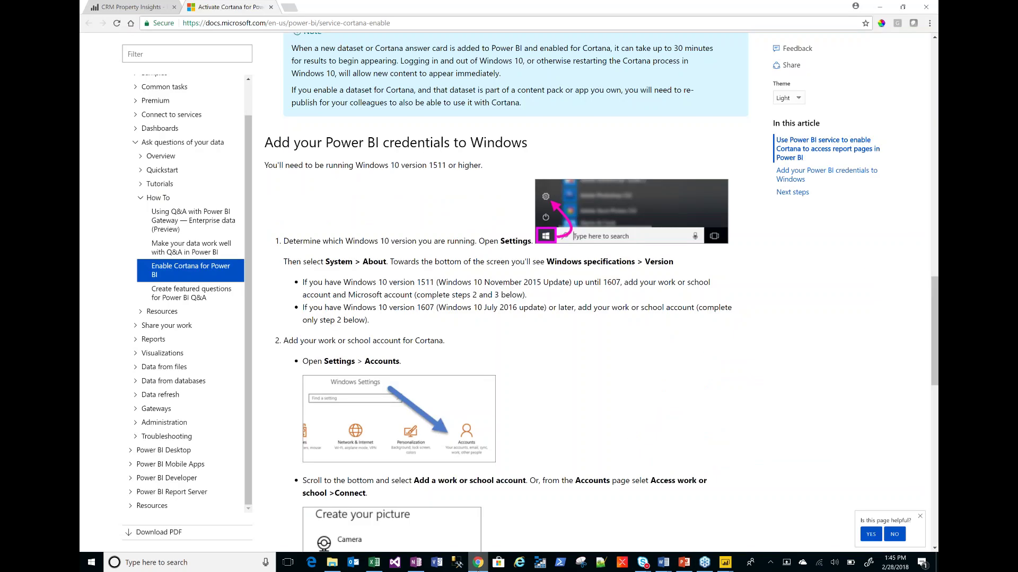
pyautogui.click(127, 7)
pyautogui.scroll(-1, 145, 442)
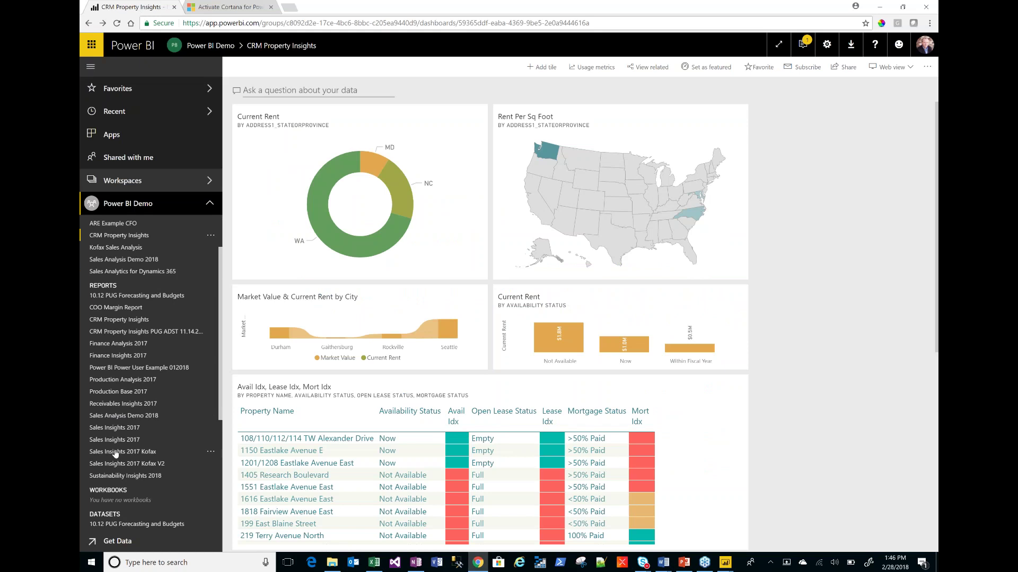
# - Open the Receivables Insights 2017 report, then bring the PowerKPIMatrix file back in Power BI Desktop
pyautogui.click(123, 404)
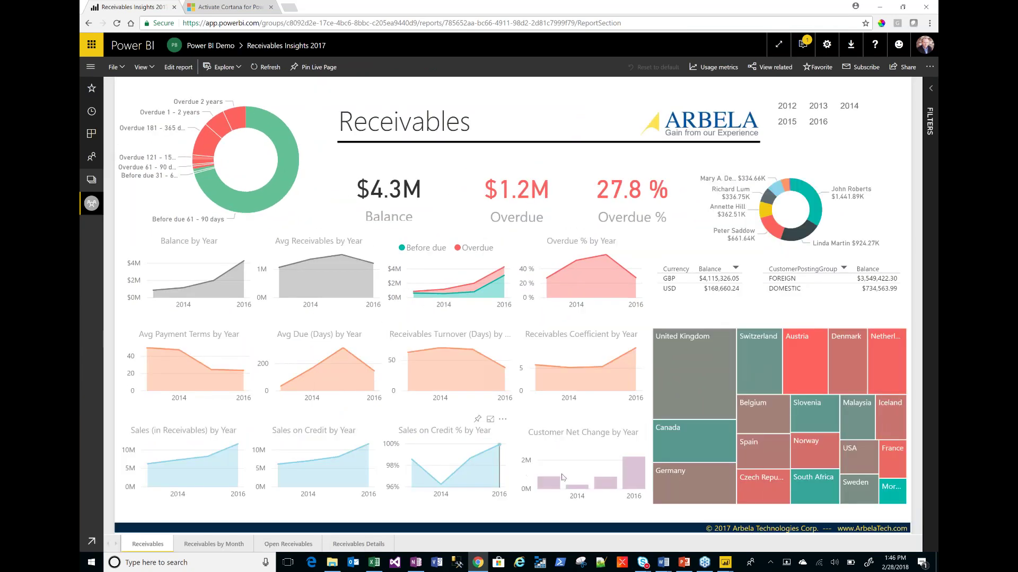
pyautogui.moveTo(726, 563)
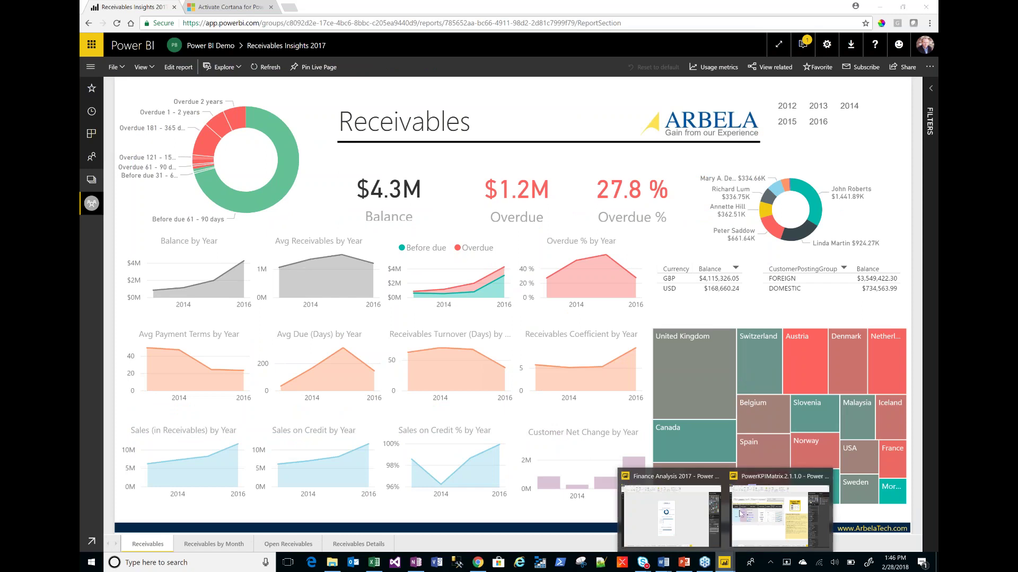
pyautogui.click(727, 476)
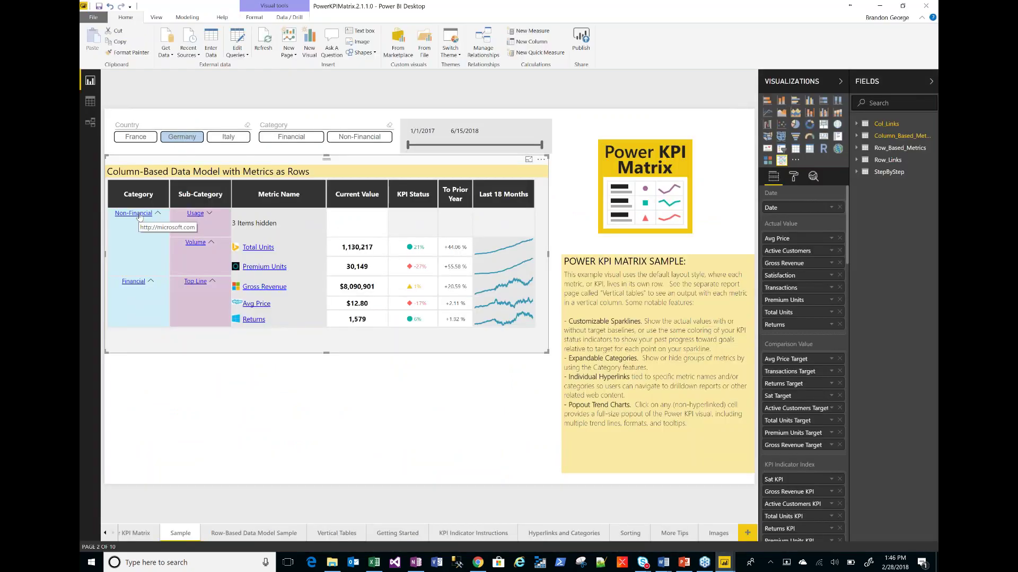
# - Show the Gross Revenue popout trend chart and enlarge the matrix visual around it
pyautogui.click(419, 289)
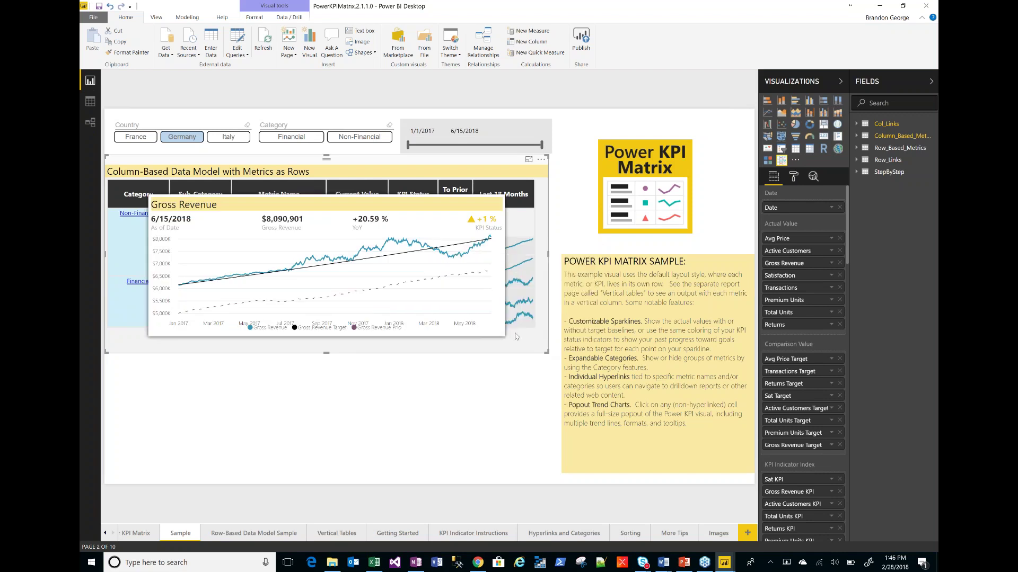
pyautogui.moveTo(500, 321); pyautogui.dragTo(381, 308)
pyautogui.moveTo(459, 330); pyautogui.dragTo(553, 475)
# - Close the Gross Revenue popout, returning to Germany's KPI matrix
pyautogui.moveTo(442, 297)
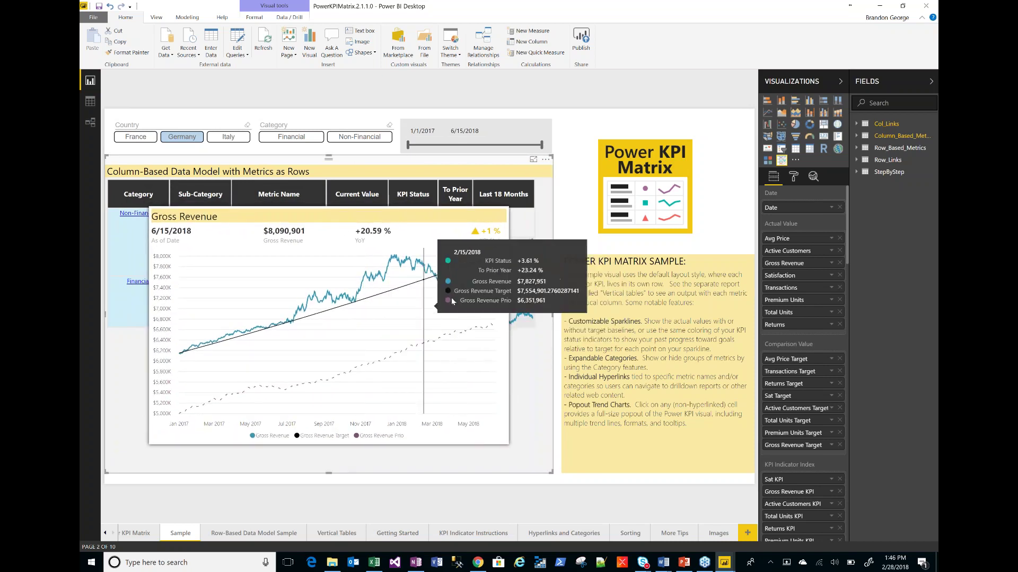
pyautogui.click(504, 330)
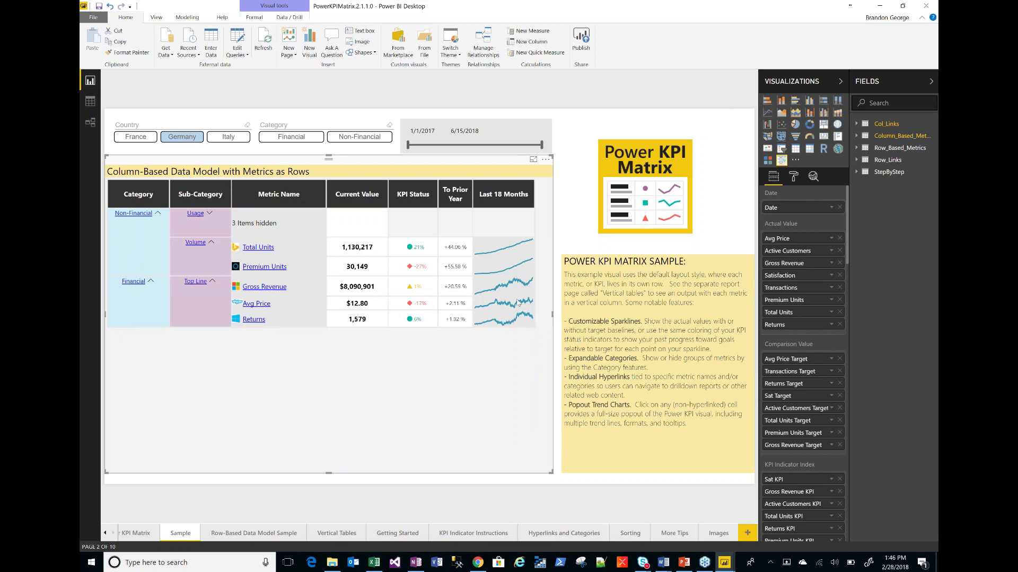
pyautogui.moveTo(502, 295)
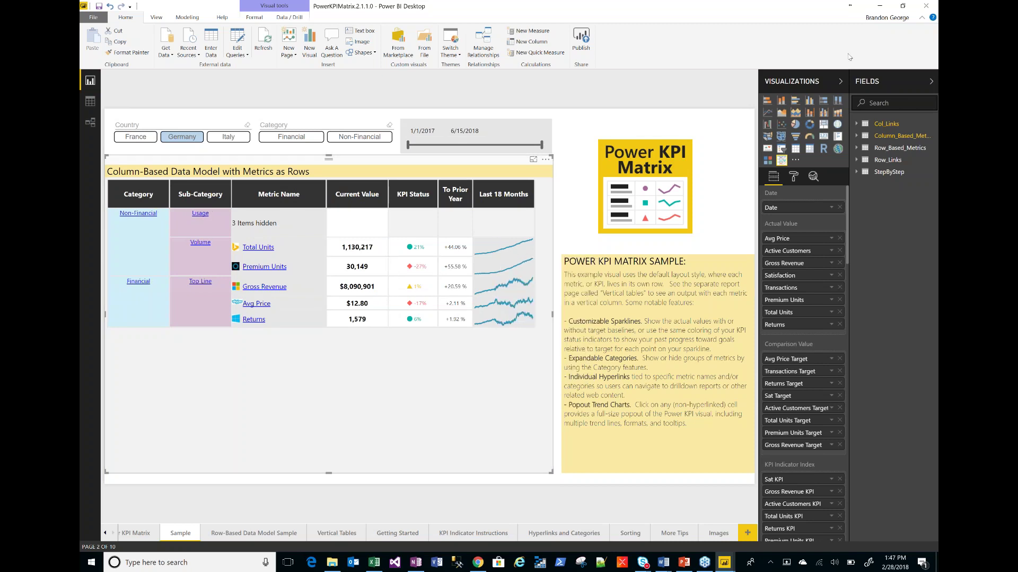
# - Minimize Power BI Desktop and Chrome, then display PowerPoint's closing Q&A slide 14
pyautogui.click(884, 8)
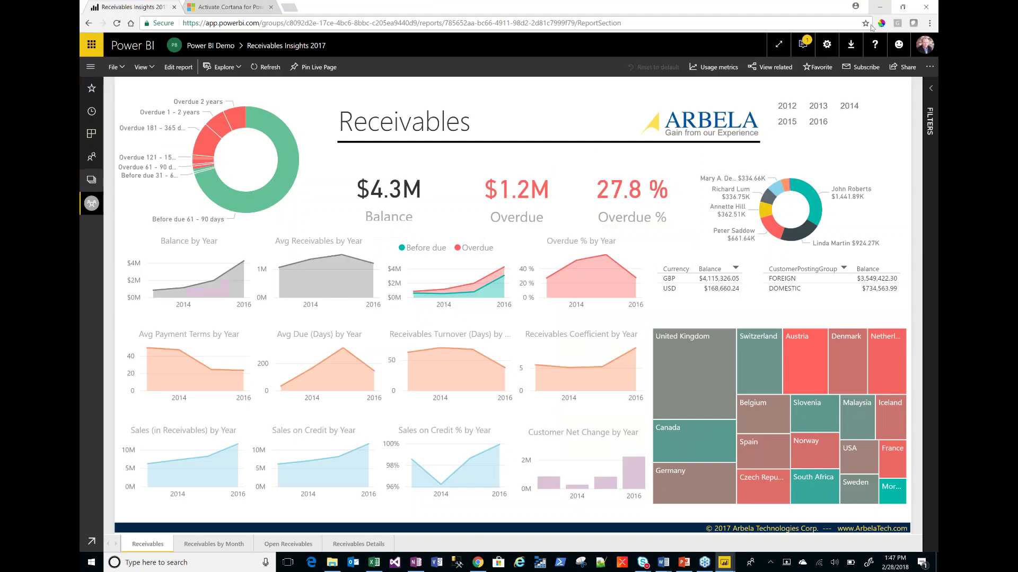
pyautogui.click(879, 9)
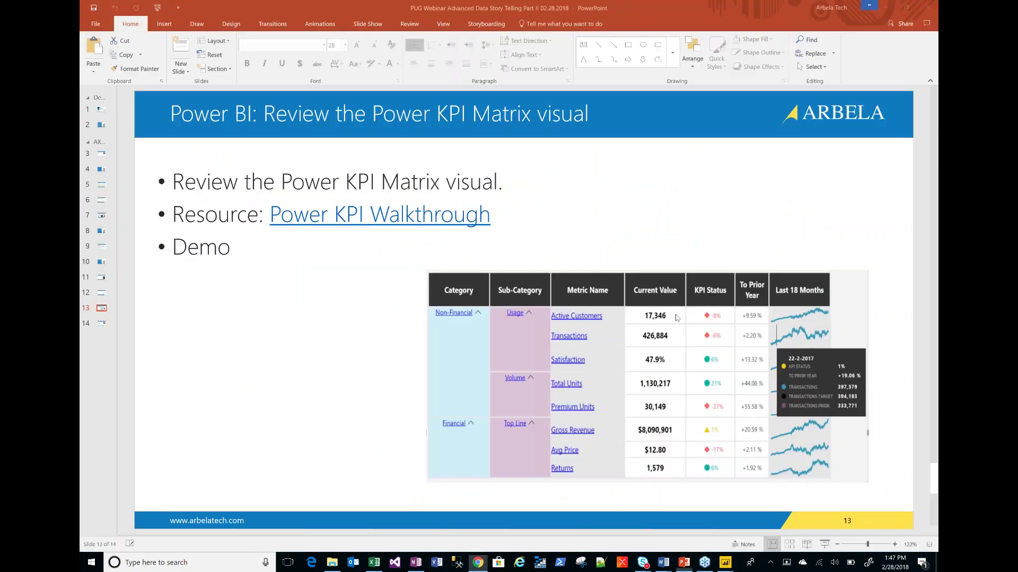
pyautogui.click(102, 324)
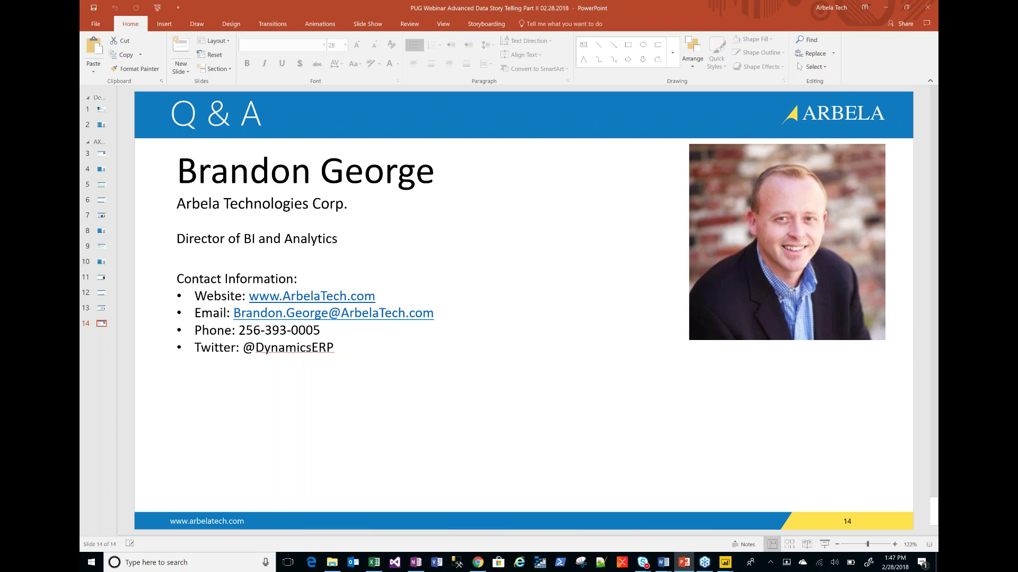
# - Select slide 5, Data Story Basics – Define and Create, in the slide pane
pyautogui.moveTo(704, 563)
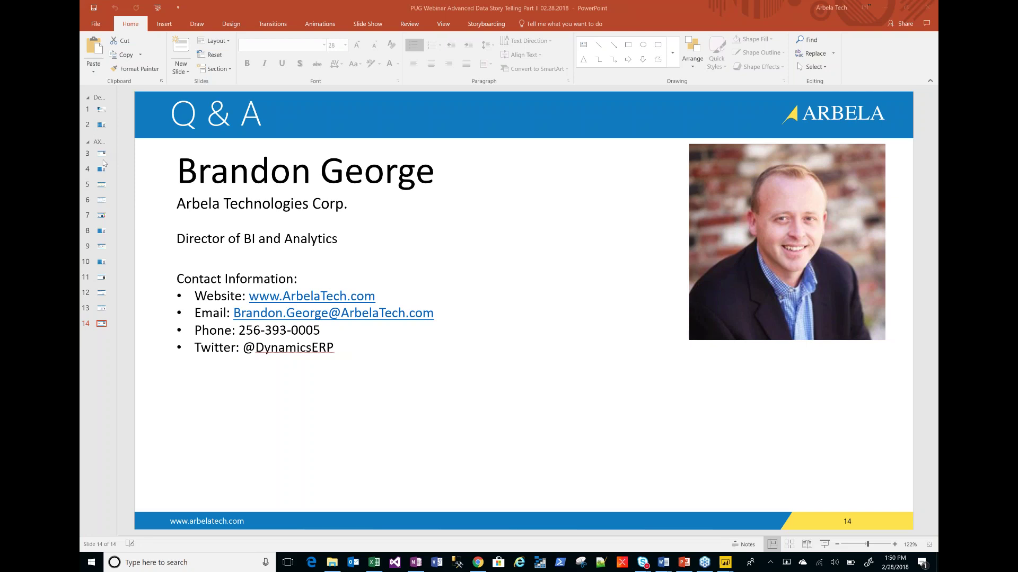
pyautogui.click(102, 187)
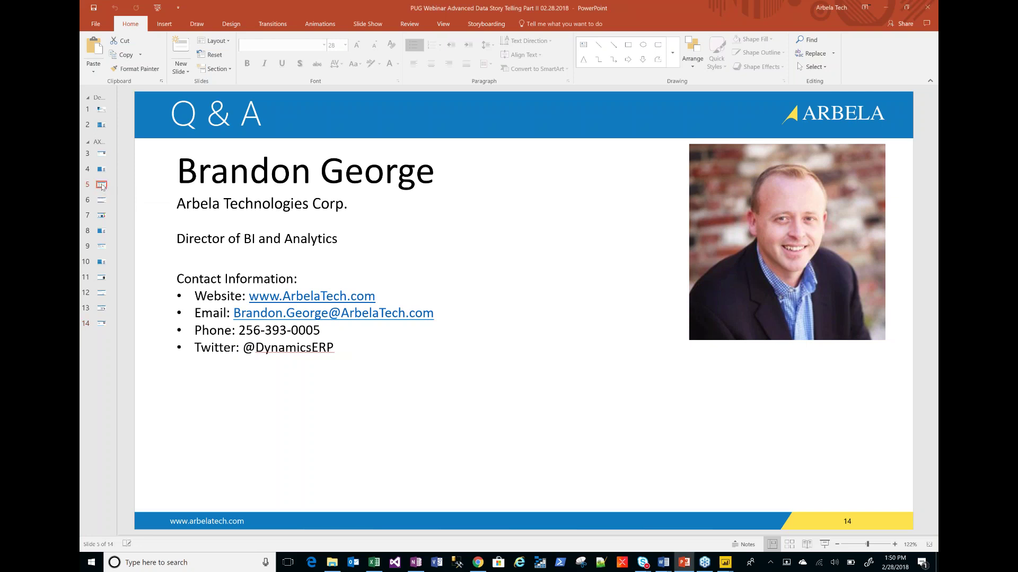